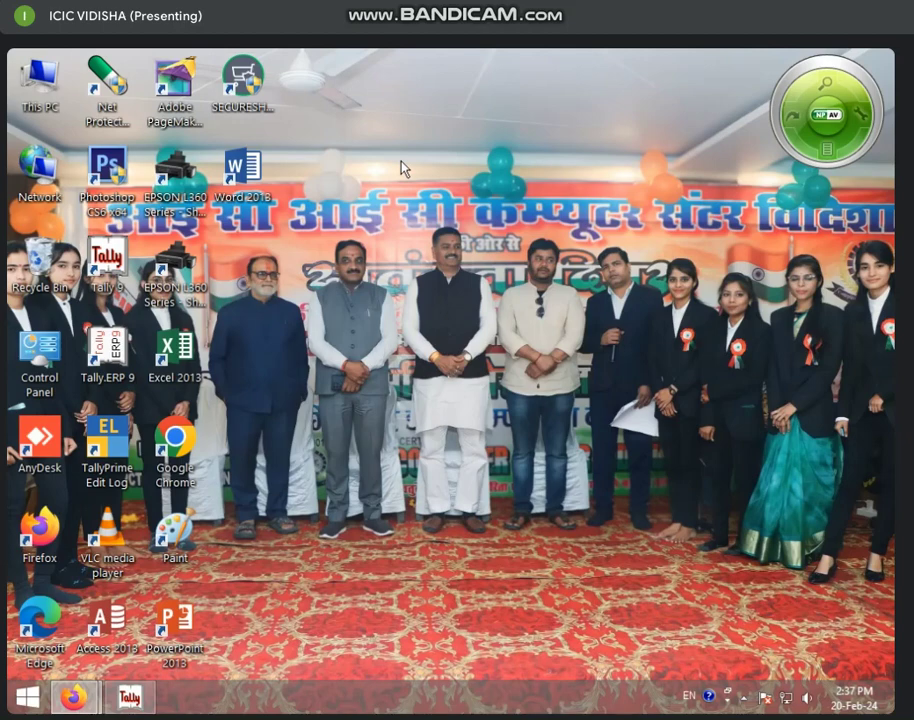
Launch Excel 2013, create a blank workbook and show the Insert ribbon with sparkline tools.
{"action": "double_click", "coordinate": [176, 370]}
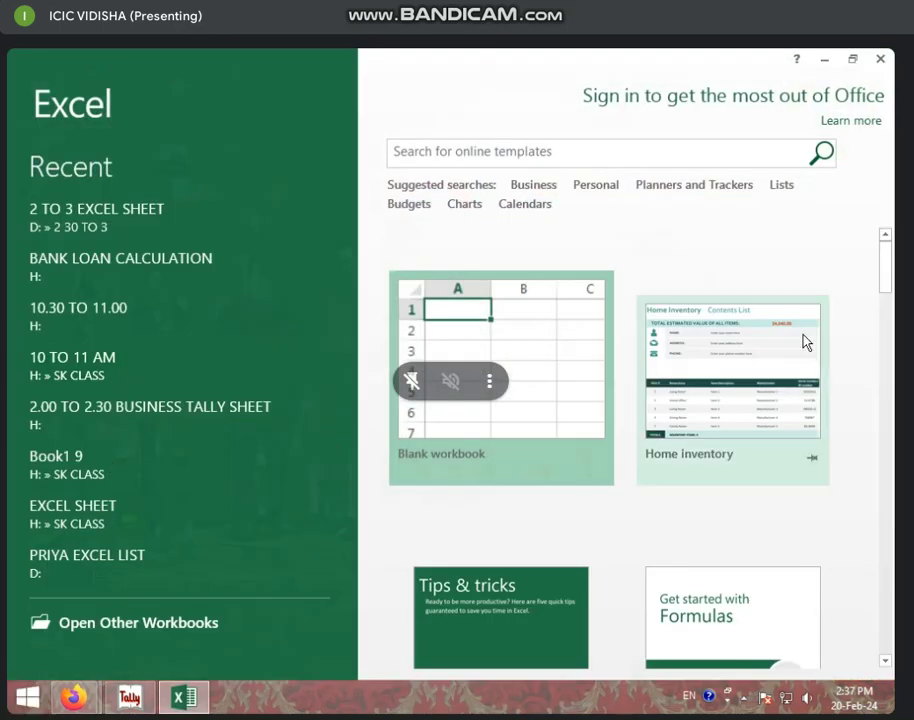
{"action": "left_click", "coordinate": [563, 328]}
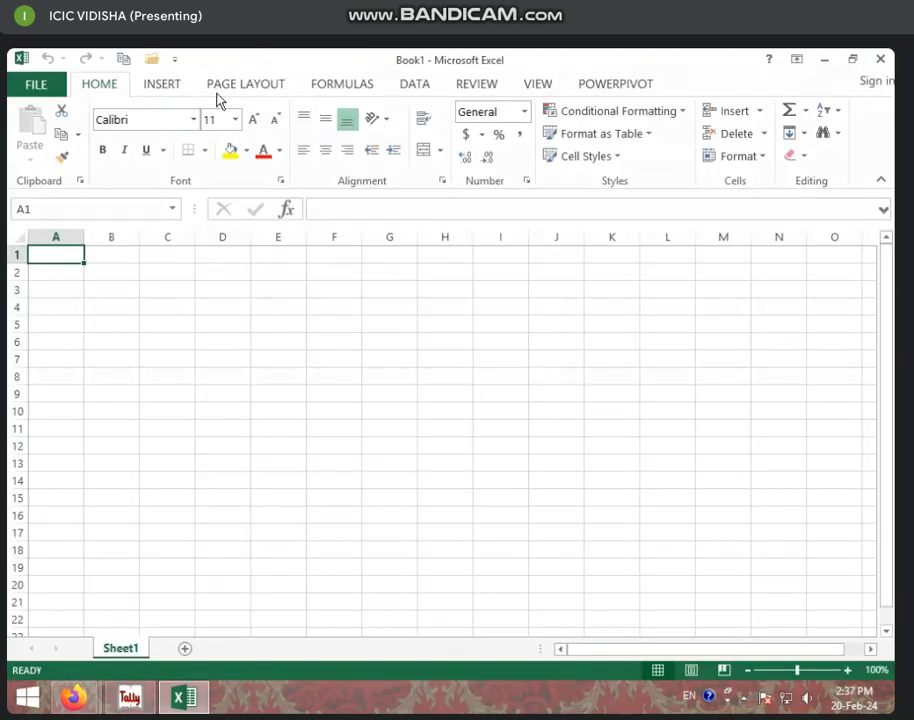
{"action": "left_click", "coordinate": [228, 88]}
{"action": "left_click", "coordinate": [160, 88]}
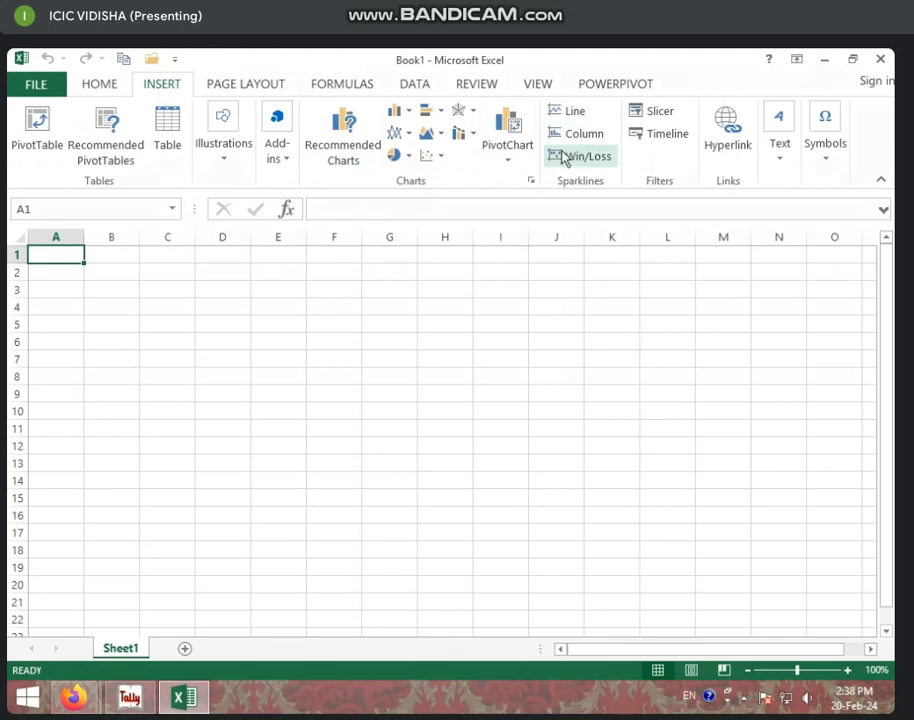
{"action": "left_click", "coordinate": [500, 289]}
Enter the names AJAY, VJAY, MOHAN and SOHAN in E6:E9.
{"action": "left_click", "coordinate": [279, 326]}
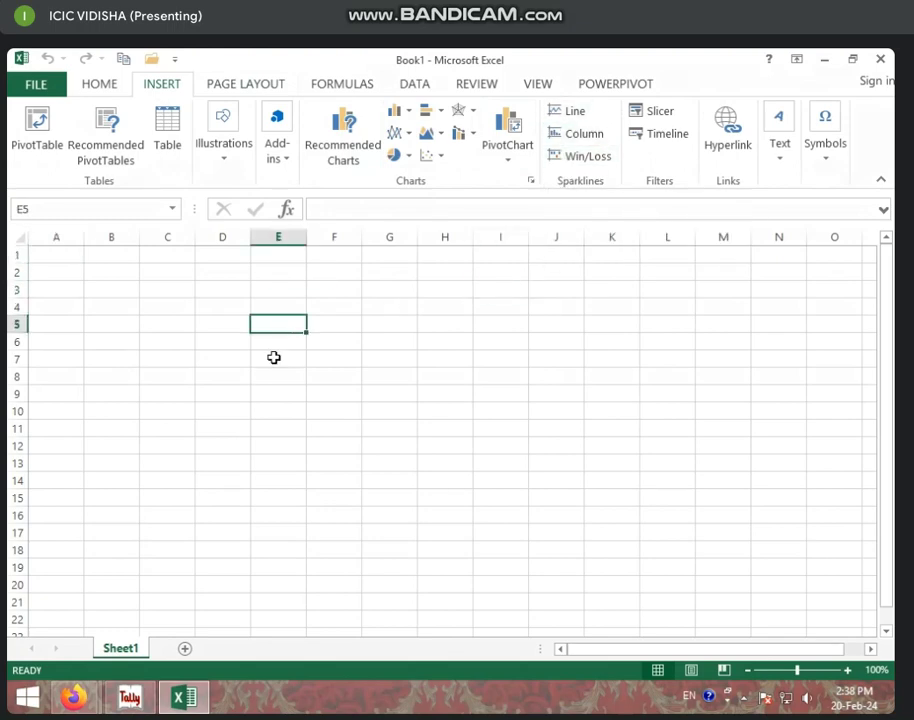
{"action": "left_click", "coordinate": [280, 358]}
{"action": "left_click", "coordinate": [286, 341]}
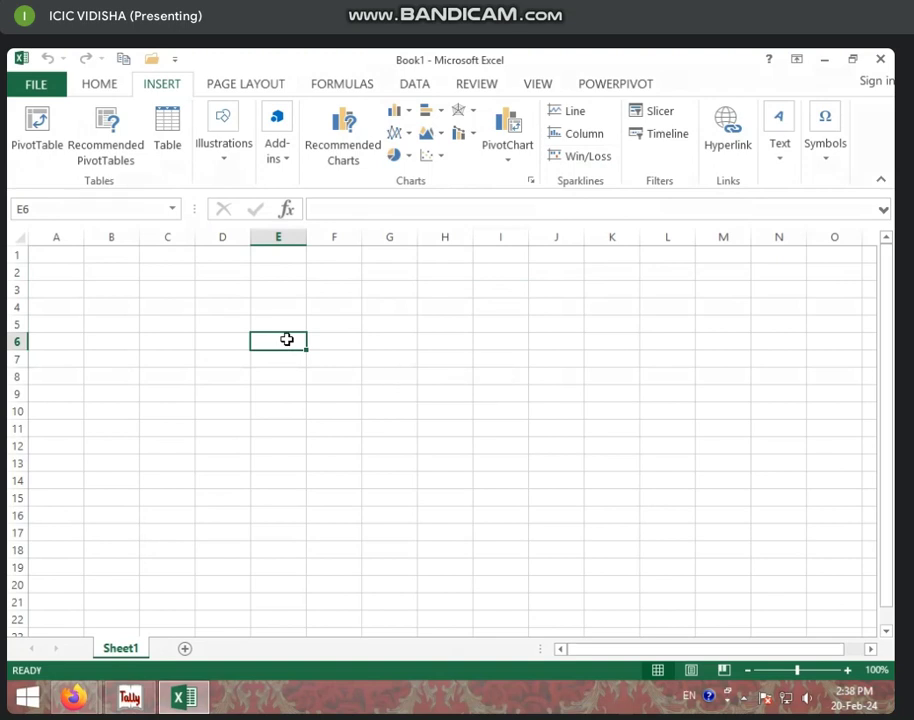
{"action": "type", "text": "NAM"}
{"action": "key", "text": "BackSpace"}
{"action": "key", "text": "BackSpace"}
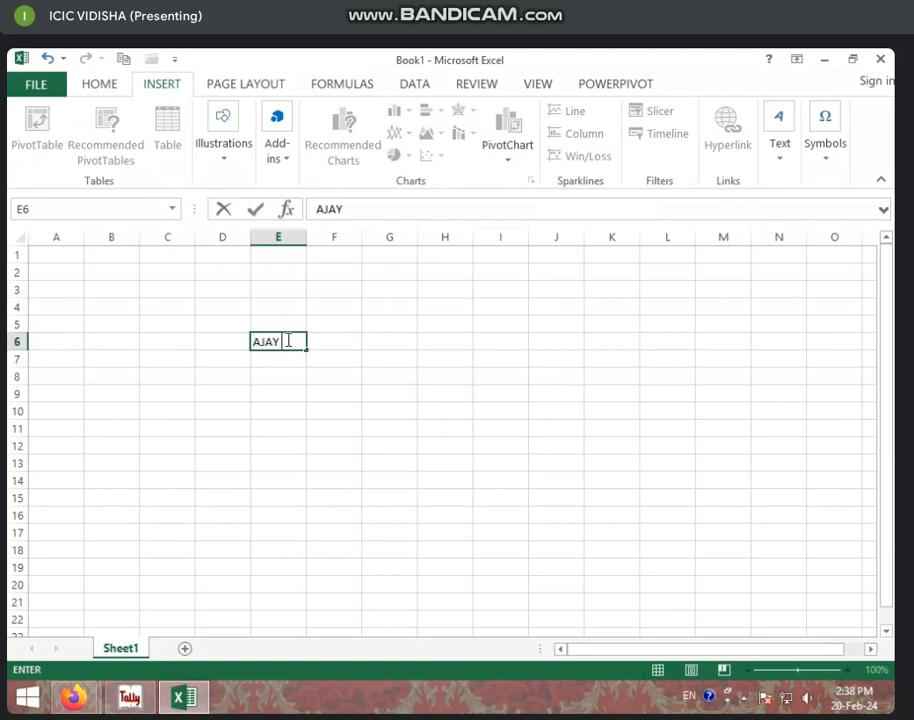
{"action": "key", "text": "Return"}
{"action": "type", "text": "VIAJA"}
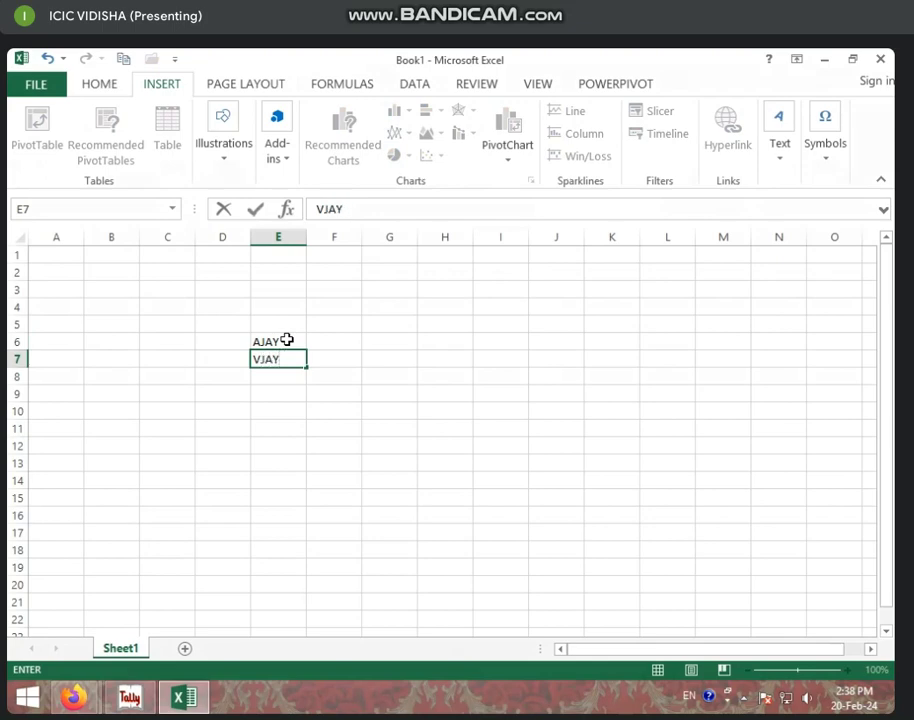
{"action": "key", "text": "Return"}
{"action": "type", "text": "MOHA"}
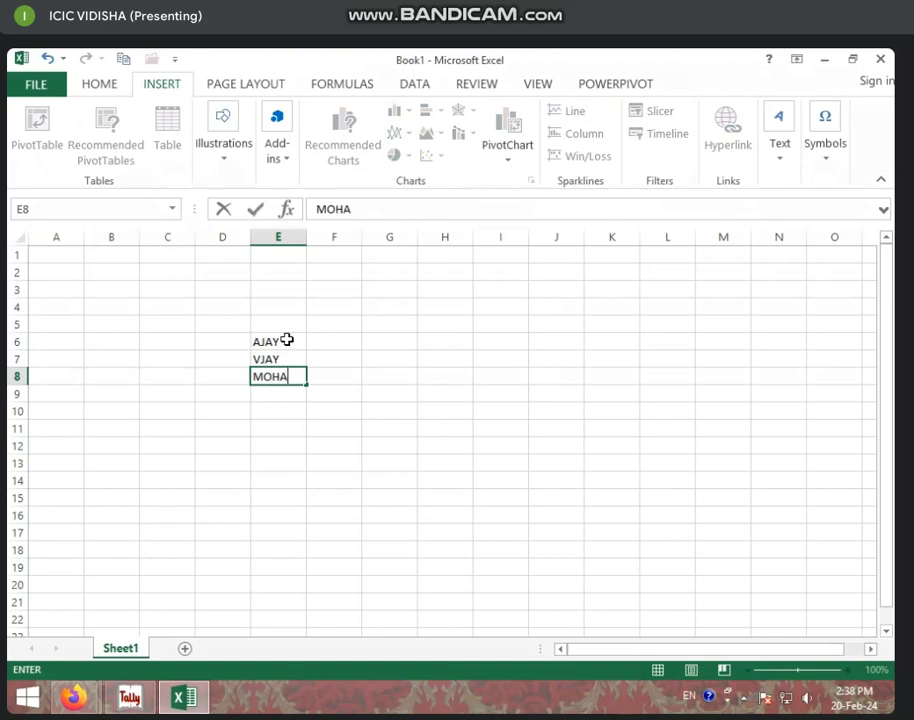
{"action": "type", "text": "N"}
{"action": "key", "text": "Return"}
{"action": "type", "text": "SOHAN"}
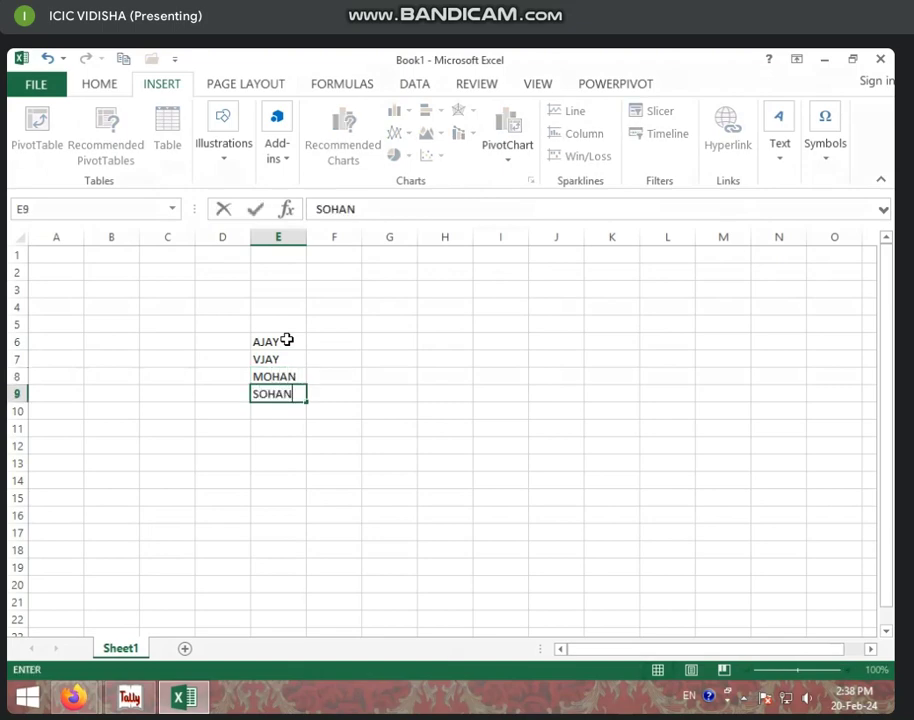
{"action": "key", "text": "Up"}
Enter AJAY's values 150, 200, 250 and VJAY's 200, 180, 250 in F6:H7.
{"action": "key", "text": "Right"}
{"action": "key", "text": "Up"}
{"action": "key", "text": "Up"}
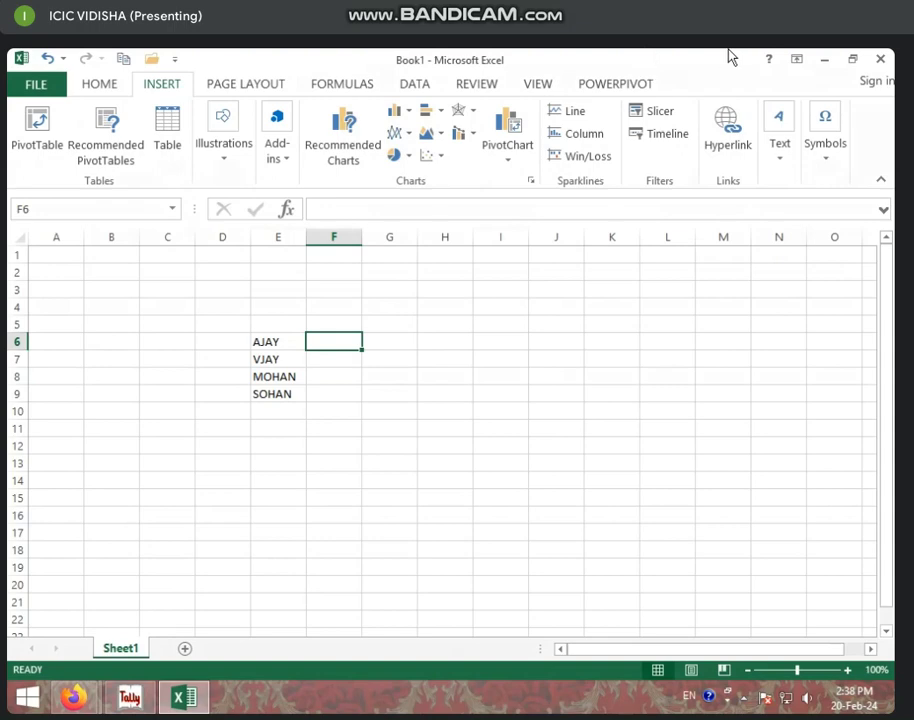
{"action": "type", "text": "150"}
{"action": "key", "text": "Right"}
{"action": "type", "text": "20"}
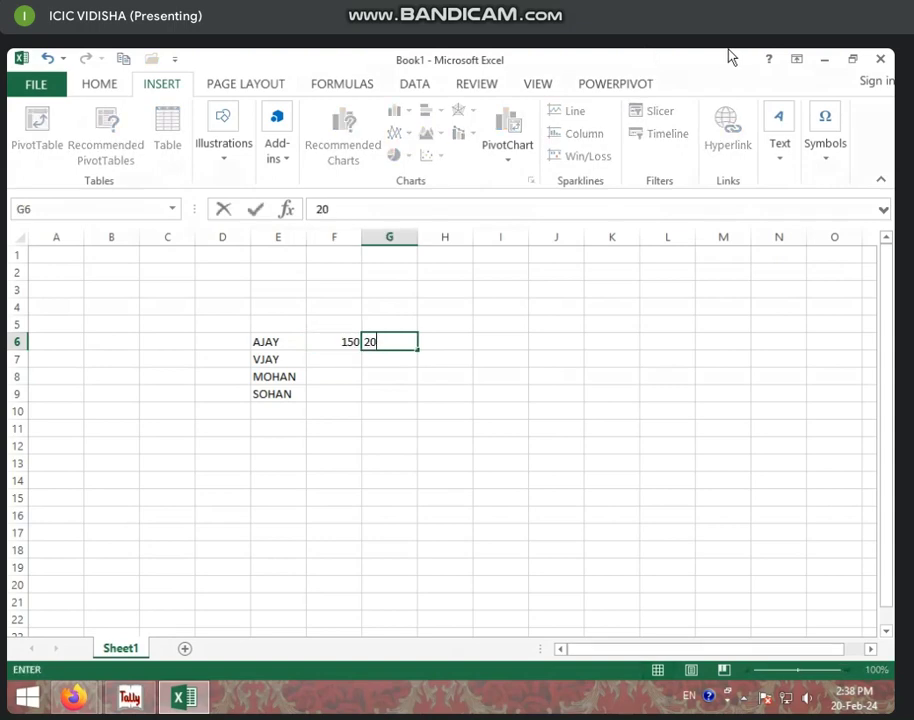
{"action": "key", "text": "Right"}
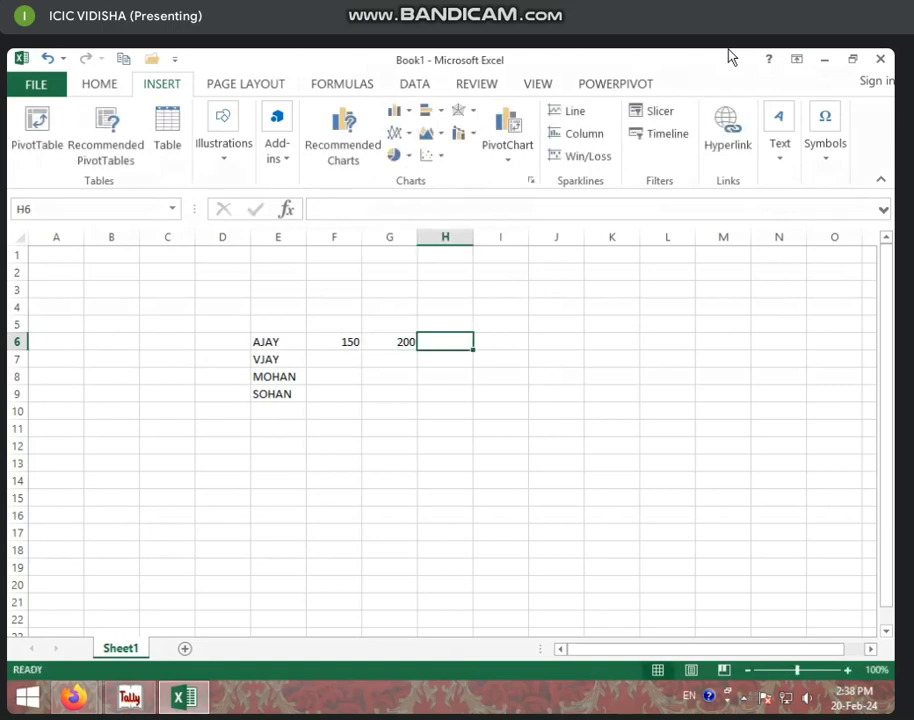
{"action": "type", "text": "250"}
{"action": "key", "text": "Down"}
{"action": "key", "text": "Left"}
{"action": "key", "text": "Left"}
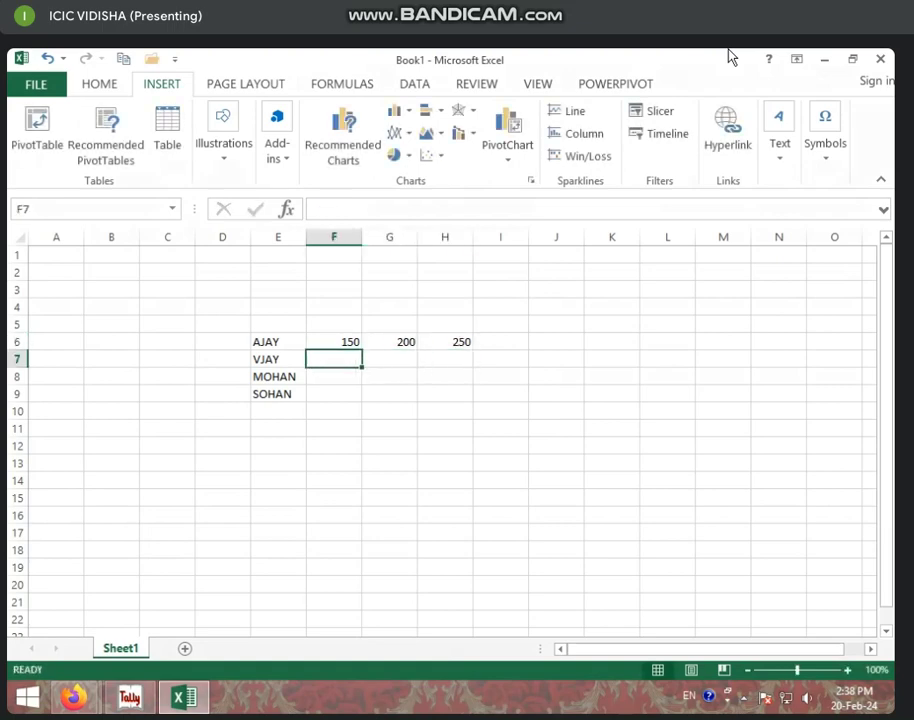
{"action": "type", "text": "200"}
{"action": "key", "text": "Right"}
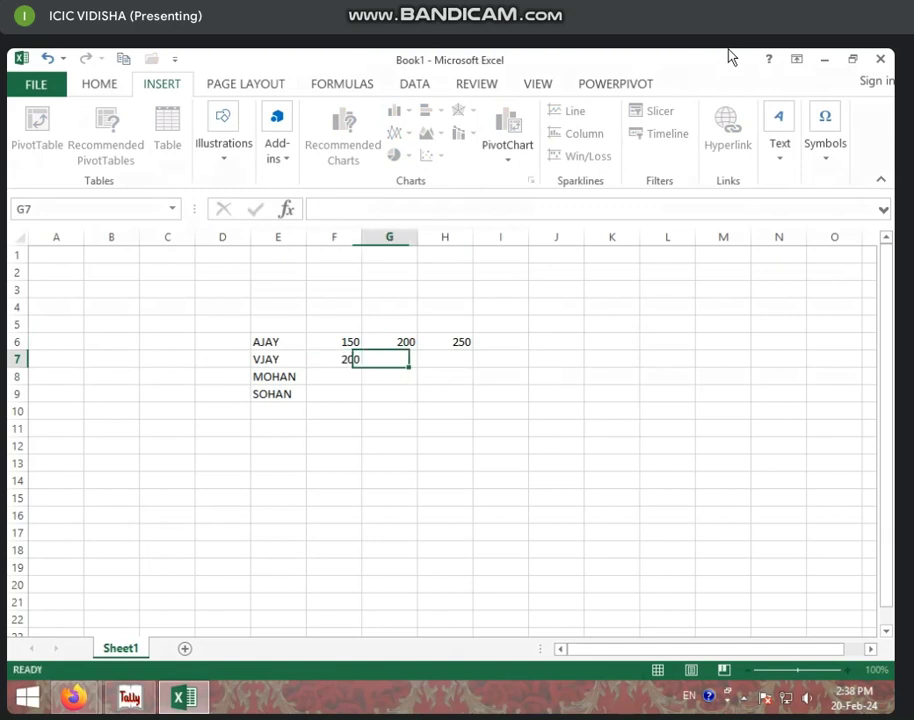
{"action": "type", "text": "18"}
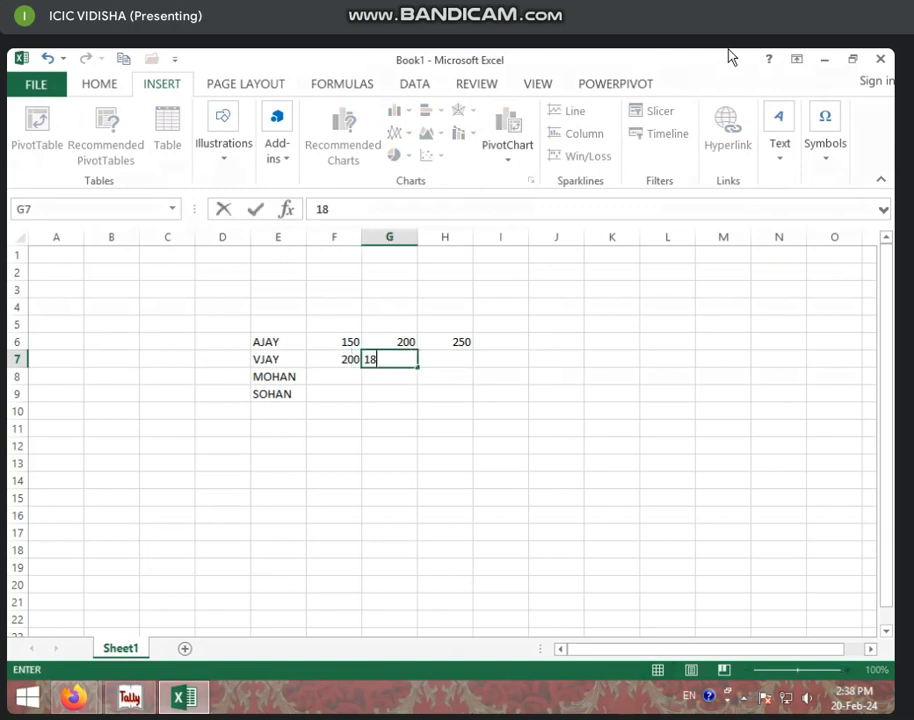
{"action": "type", "text": "0"}
{"action": "key", "text": "Right"}
{"action": "type", "text": "2"}
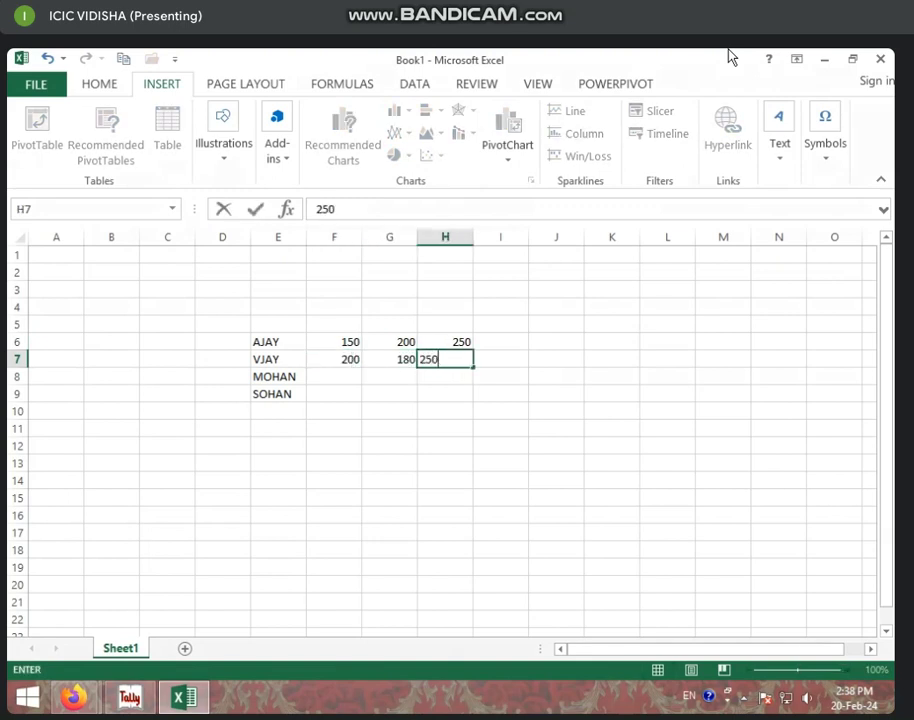
{"action": "key", "text": "Return"}
Enter MOHAN's values 320, 230, 150 and SOHAN's 254, 125, 320 in F8:H9.
{"action": "key", "text": "Left"}
{"action": "key", "text": "Left"}
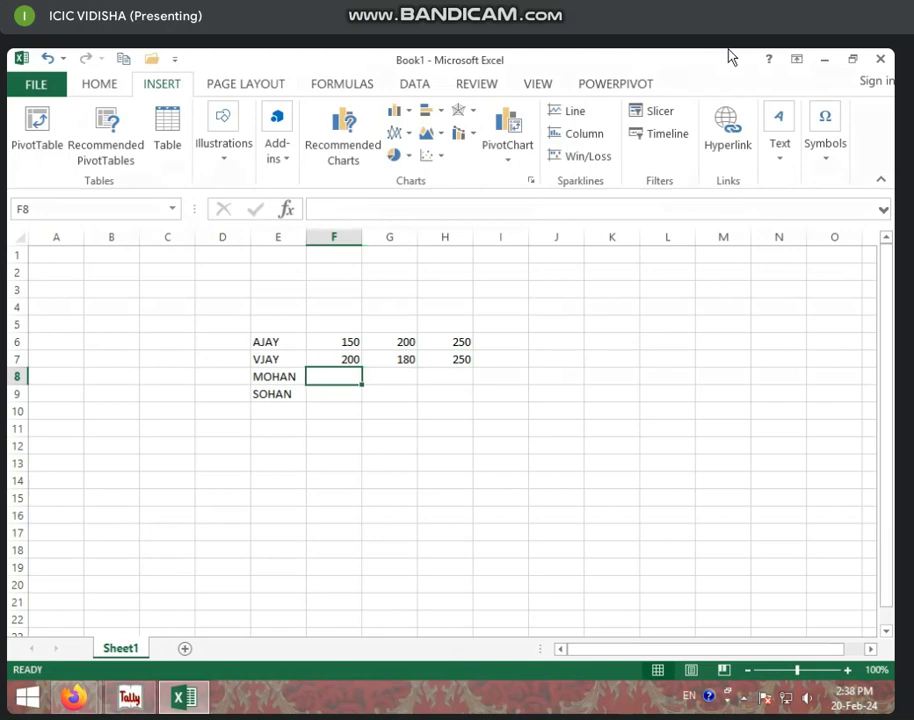
{"action": "type", "text": "320"}
{"action": "key", "text": "Tab"}
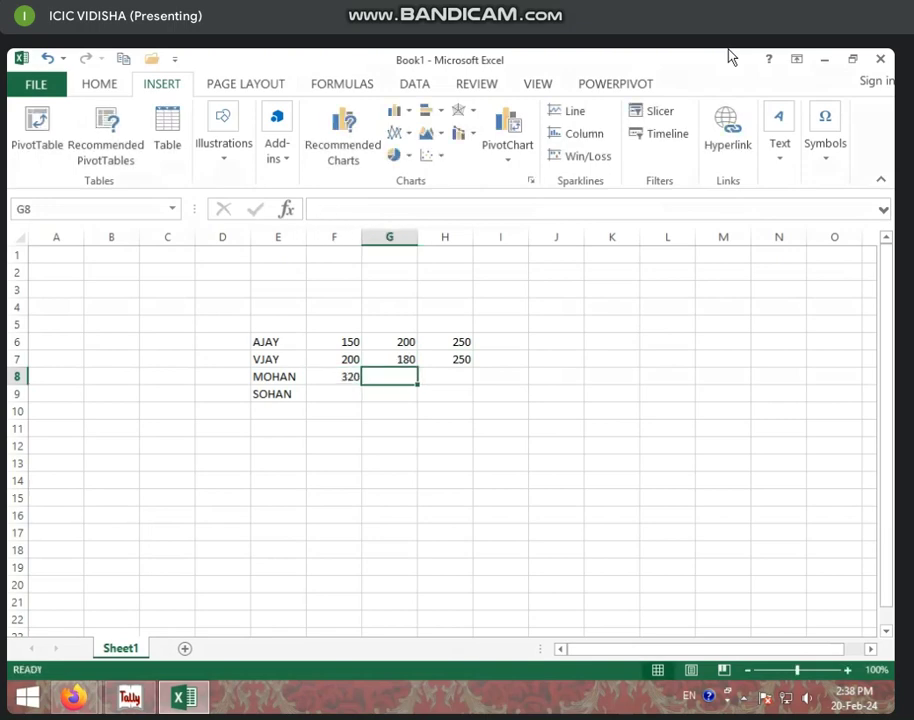
{"action": "type", "text": "230"}
{"action": "key", "text": "Tab"}
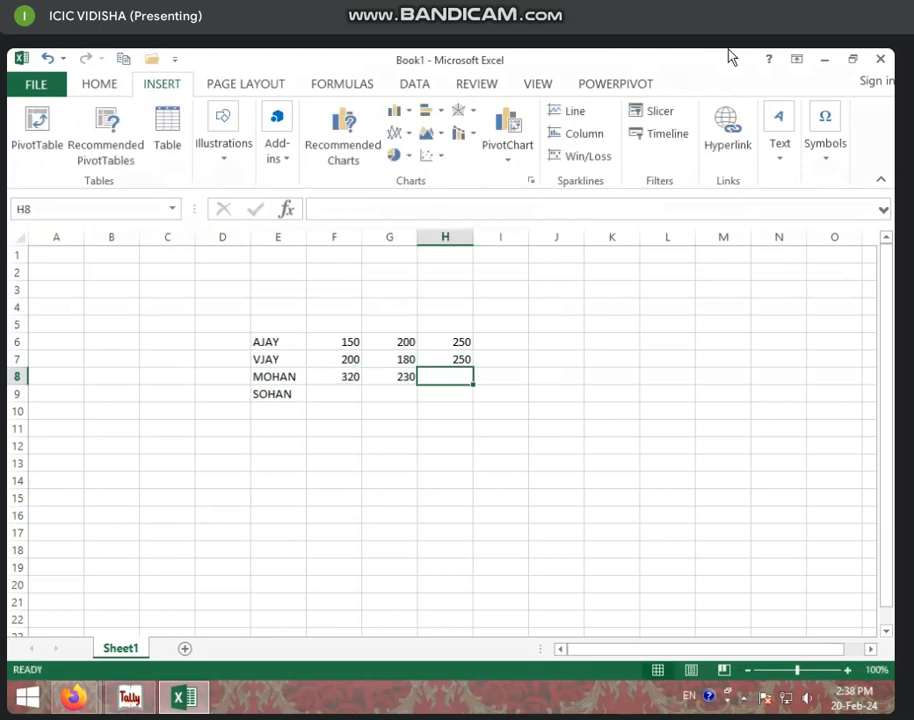
{"action": "type", "text": "150"}
{"action": "key", "text": "Return"}
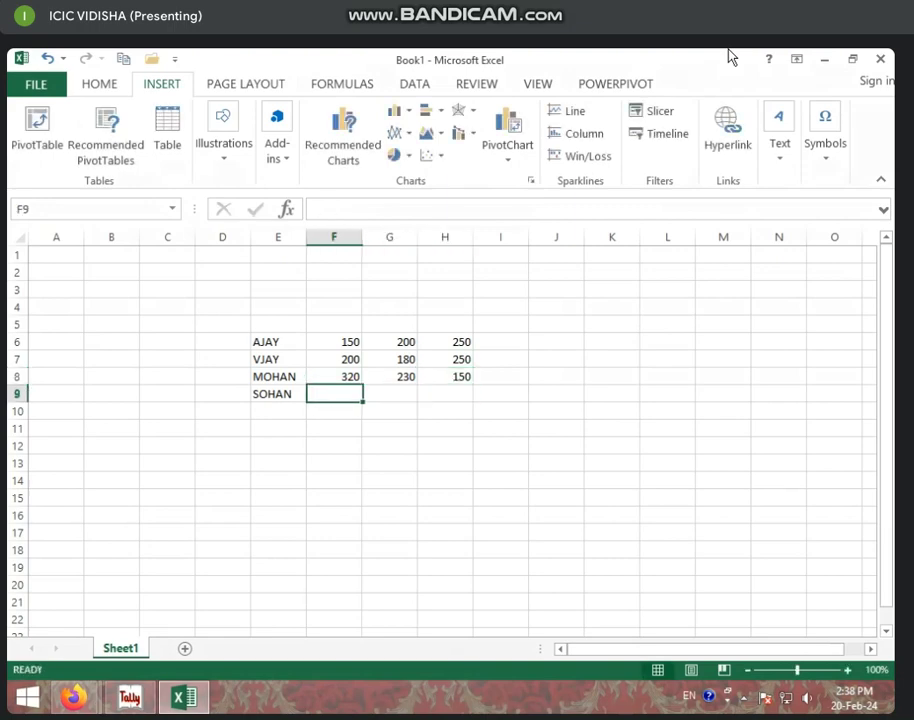
{"action": "type", "text": "254"}
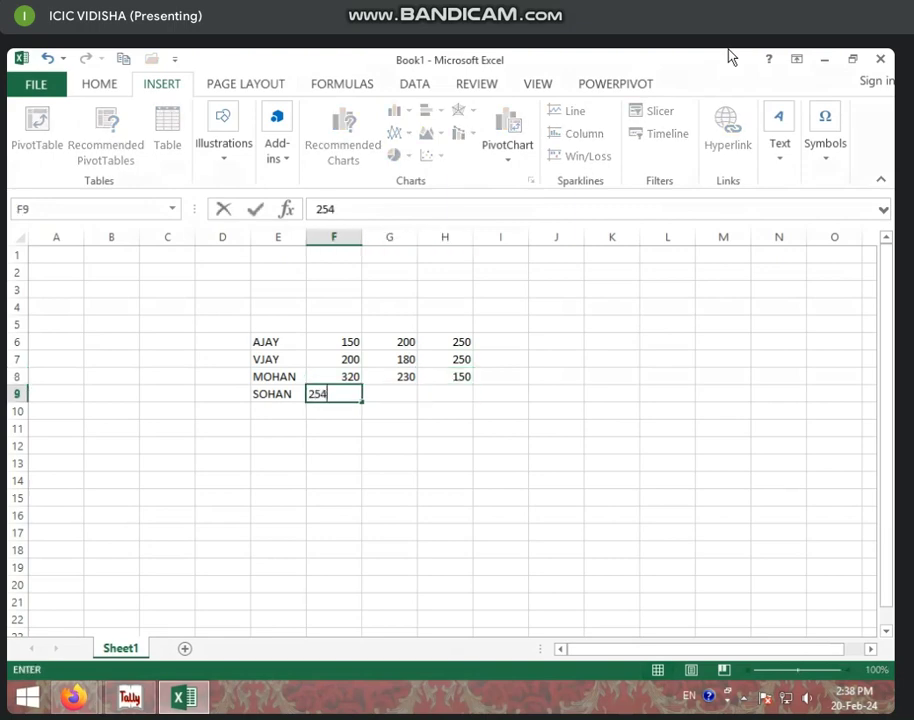
{"action": "key", "text": "Tab"}
{"action": "type", "text": "125"}
{"action": "key", "text": "Tab"}
{"action": "type", "text": "52"}
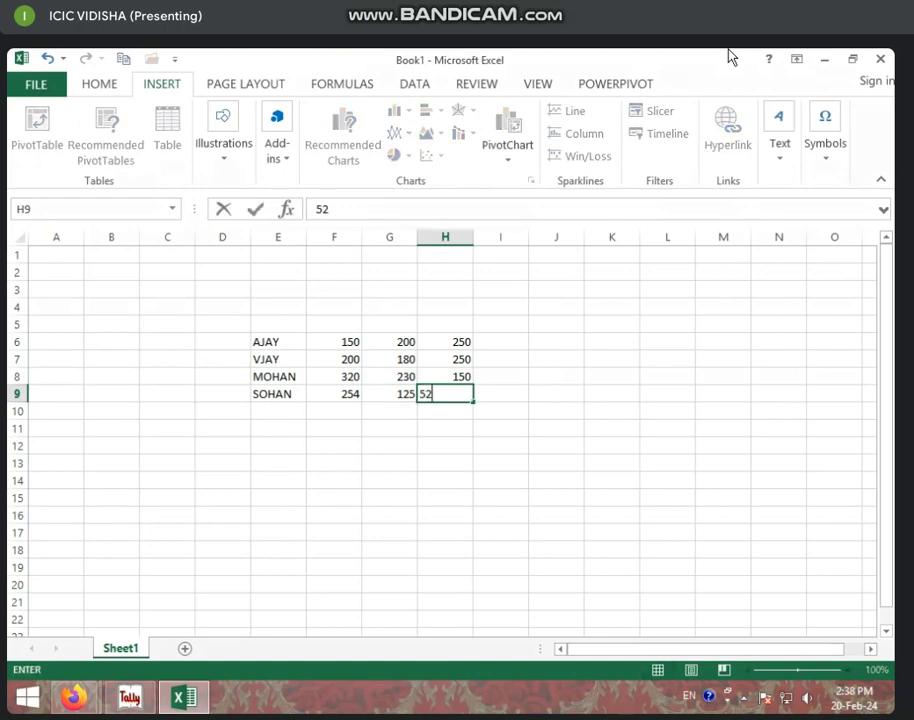
{"action": "key", "text": "Up"}
{"action": "key", "text": "Down"}
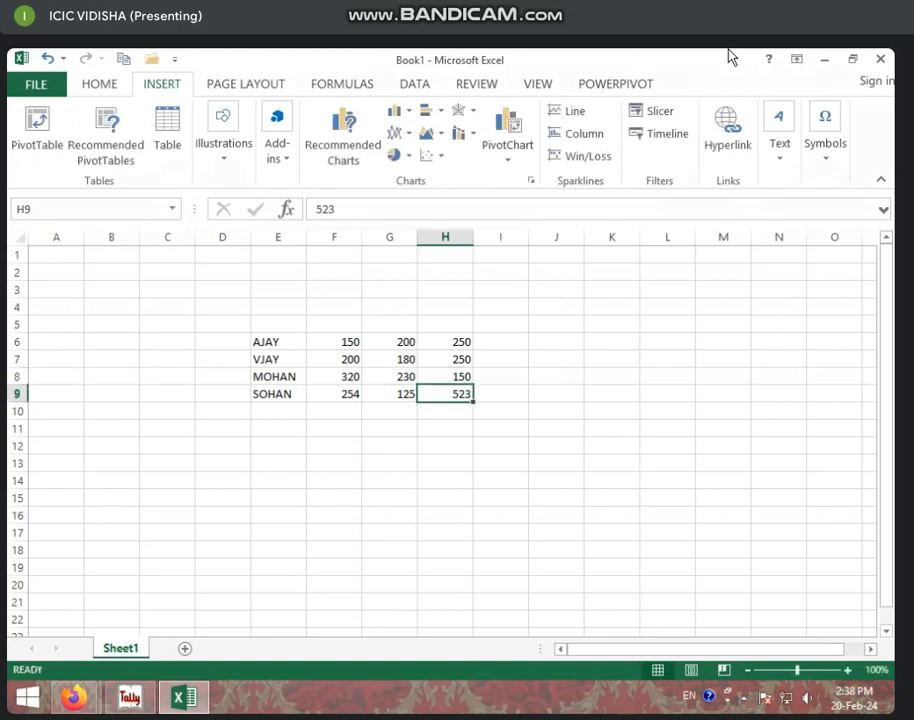
{"action": "type", "text": "320"}
{"action": "key", "text": "Tab"}
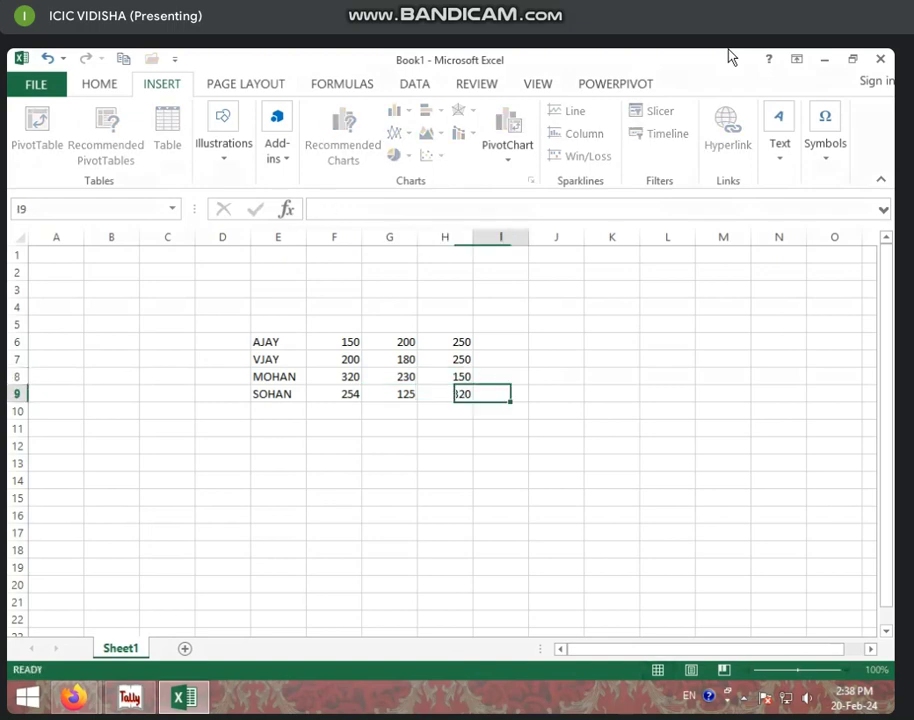
Type the headings NAME, JAN, FEB and MARCH across E5:H5.
{"action": "left_click", "coordinate": [288, 323]}
{"action": "type", "text": "NAM"}
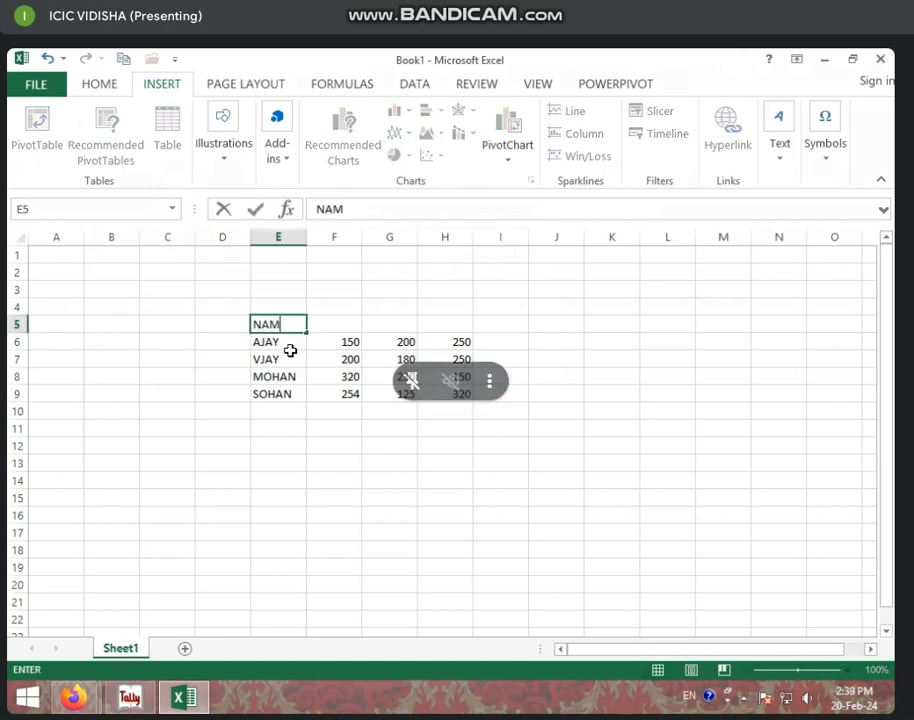
{"action": "type", "text": "E"}
{"action": "left_click", "coordinate": [346, 322]}
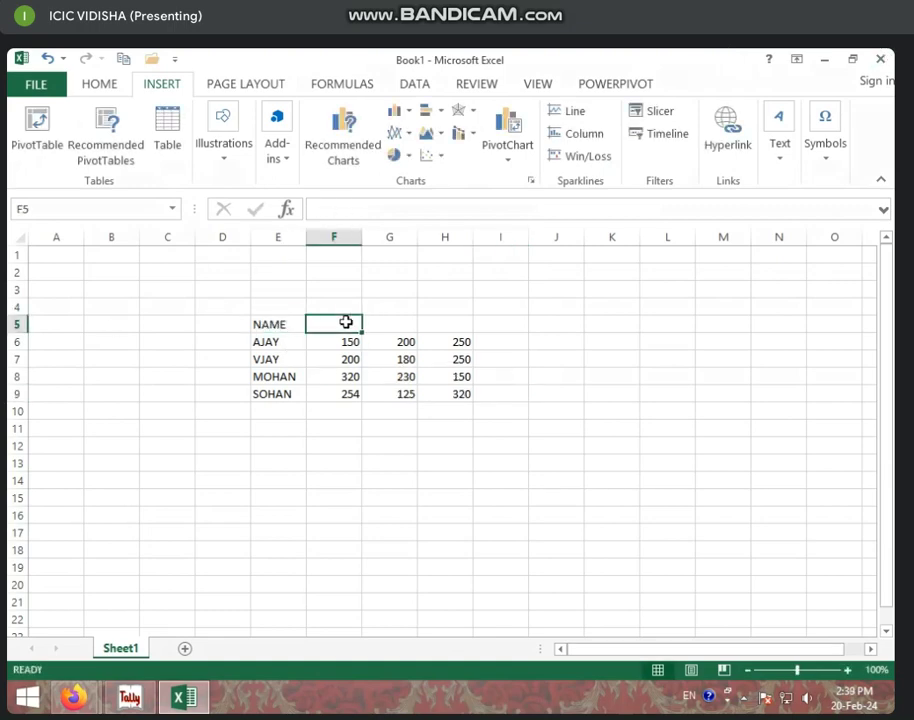
{"action": "type", "text": "A"}
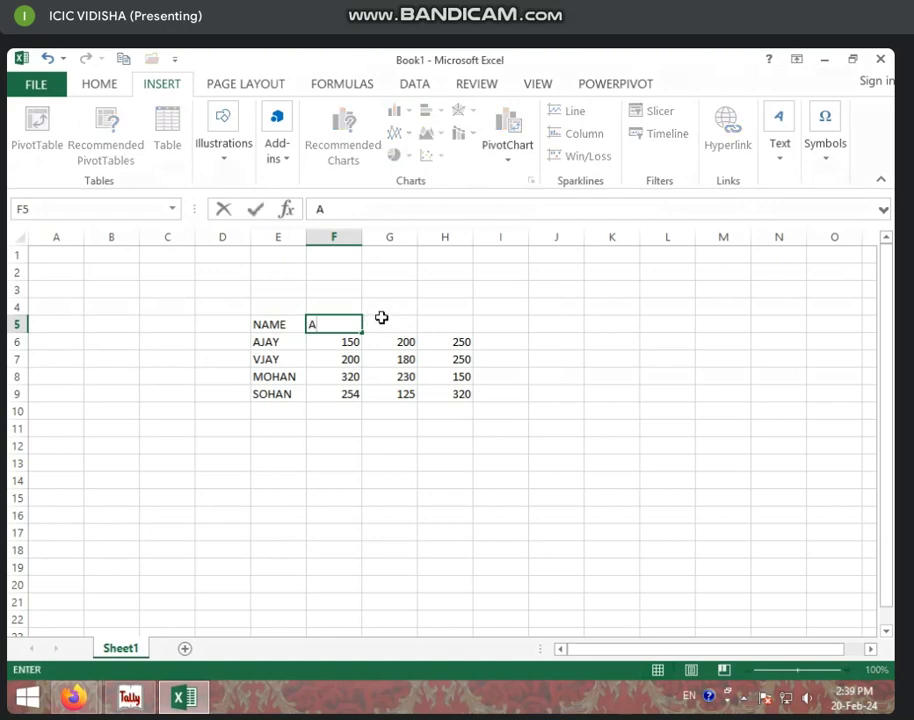
{"action": "type", "text": "JAN"}
{"action": "key", "text": "Tab"}
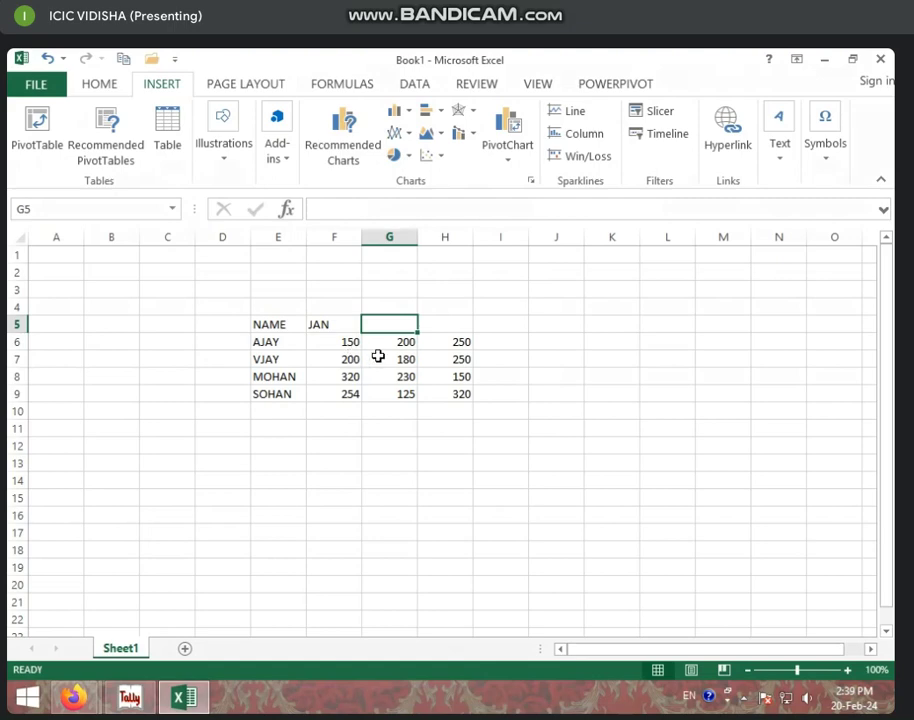
{"action": "type", "text": "G"}
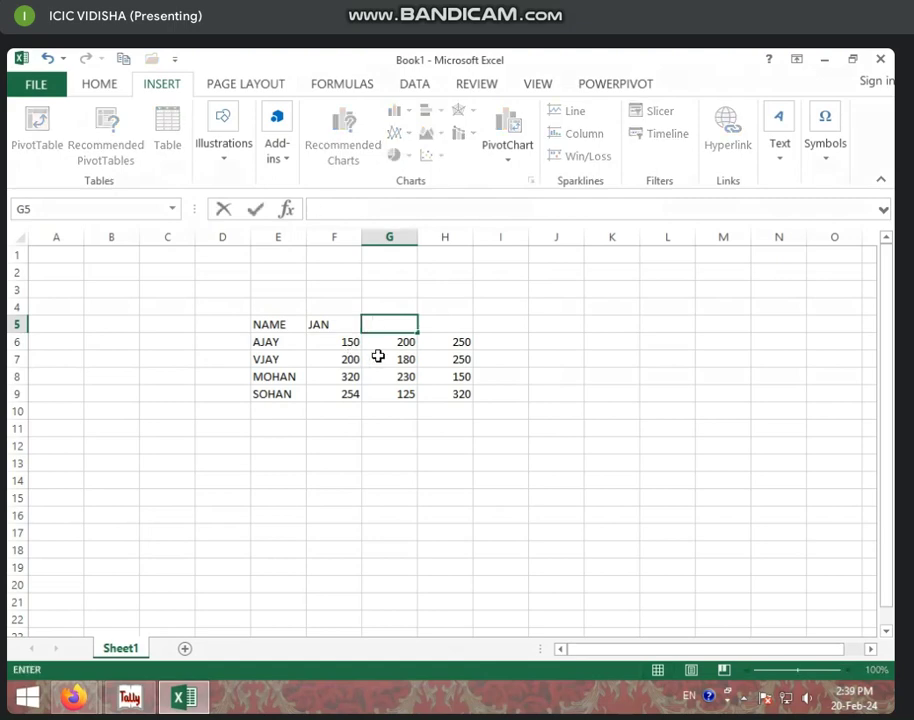
{"action": "key", "text": "Tab"}
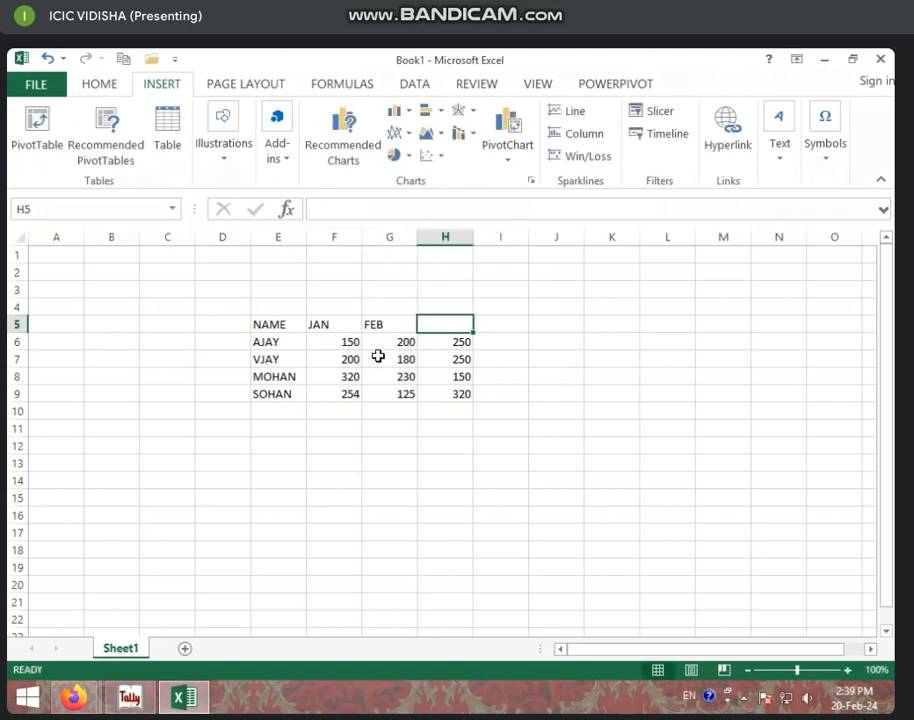
{"action": "type", "text": "MARCH"}
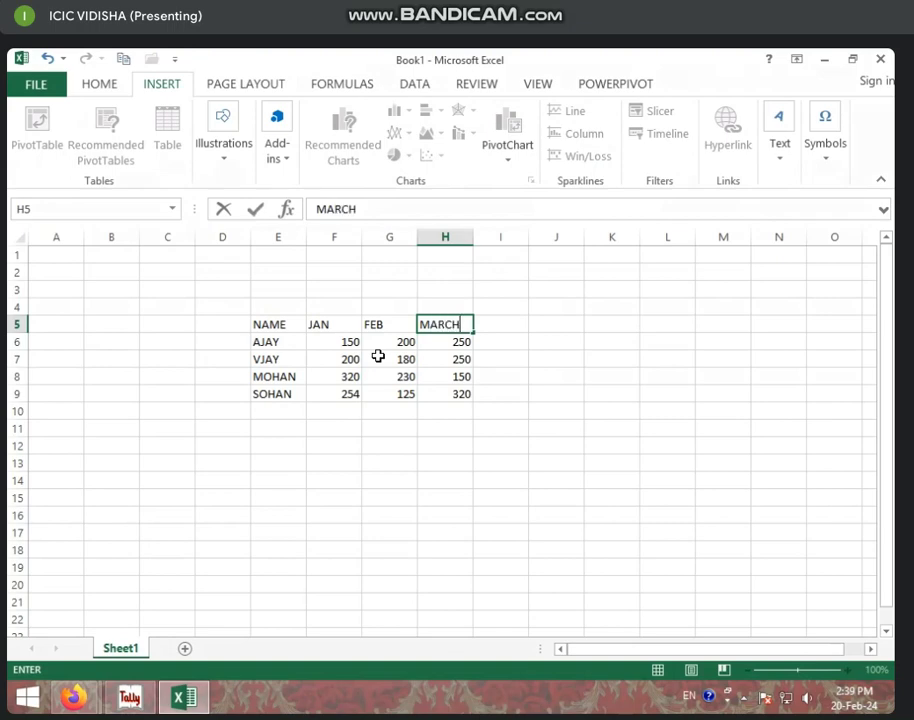
{"action": "left_click", "coordinate": [504, 344]}
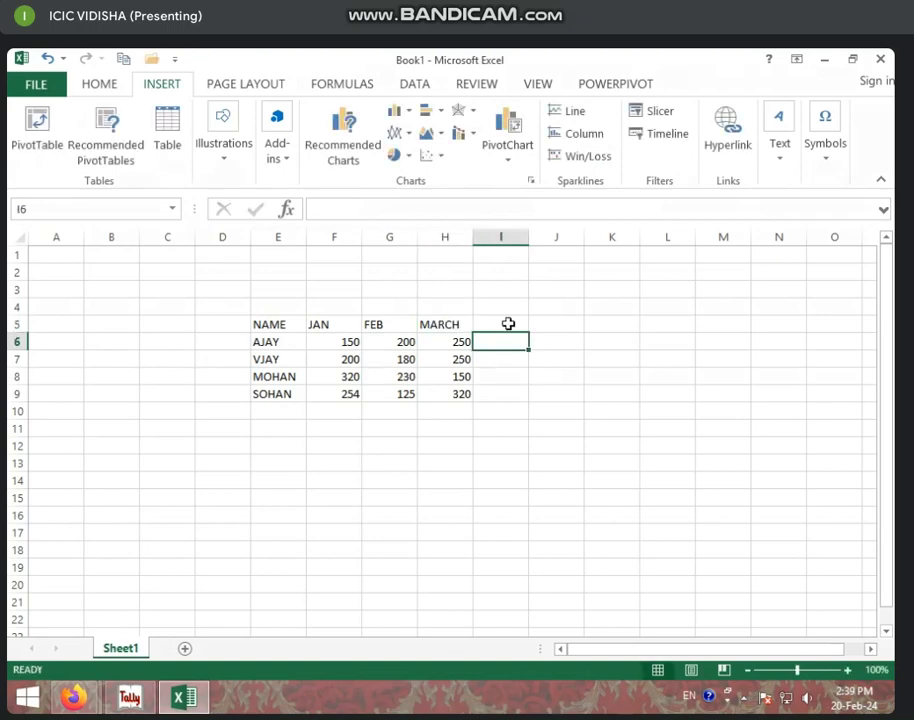
Add the RESULT heading in I5 and select AJAY's RESULT cell I6.
{"action": "left_click", "coordinate": [508, 325]}
{"action": "type", "text": "RES"}
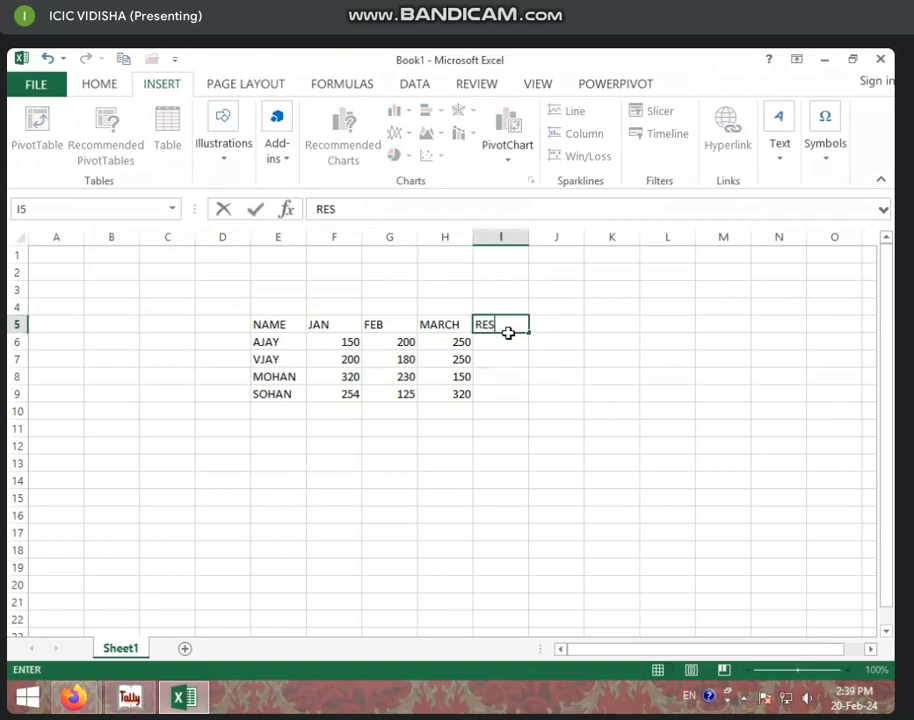
{"action": "type", "text": "ULT"}
{"action": "left_click", "coordinate": [510, 345]}
{"action": "left_click", "coordinate": [518, 374]}
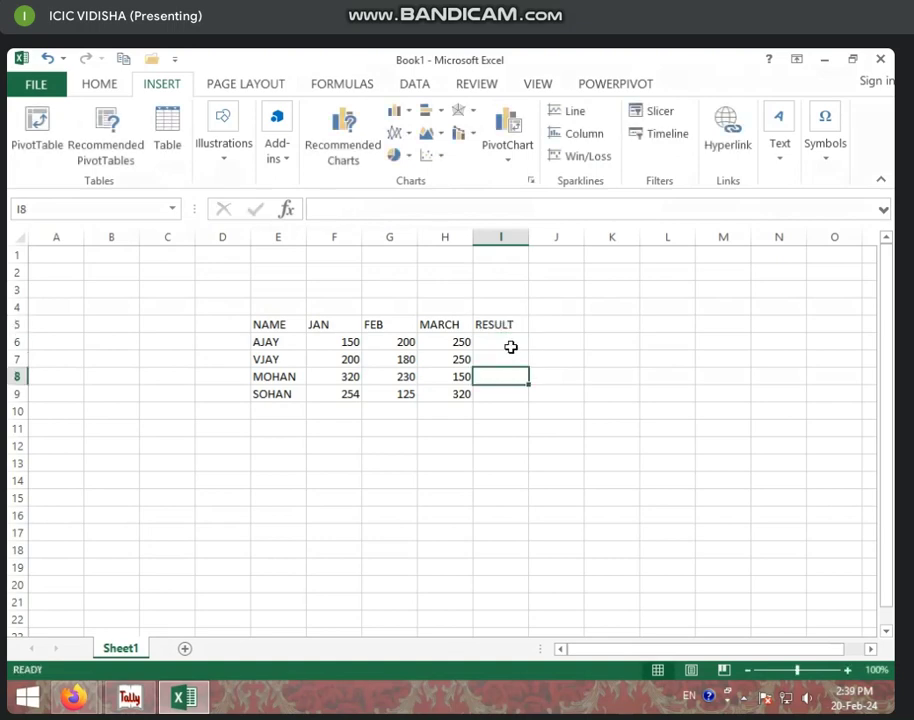
{"action": "left_click", "coordinate": [510, 346]}
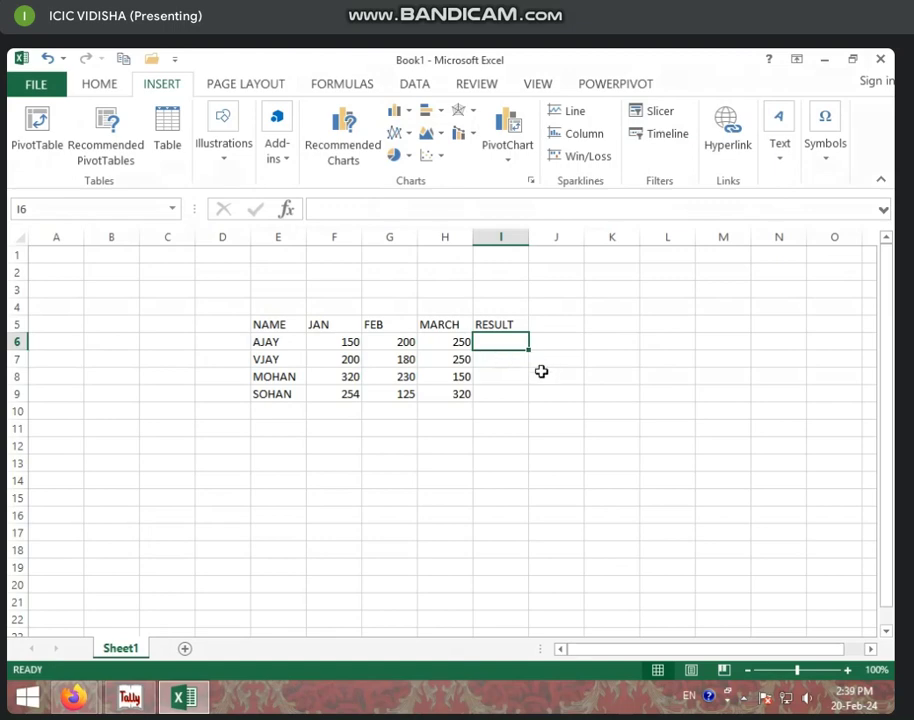
Insert a line sparkline in I6 using the data range F6:H6.
{"action": "left_click", "coordinate": [571, 113]}
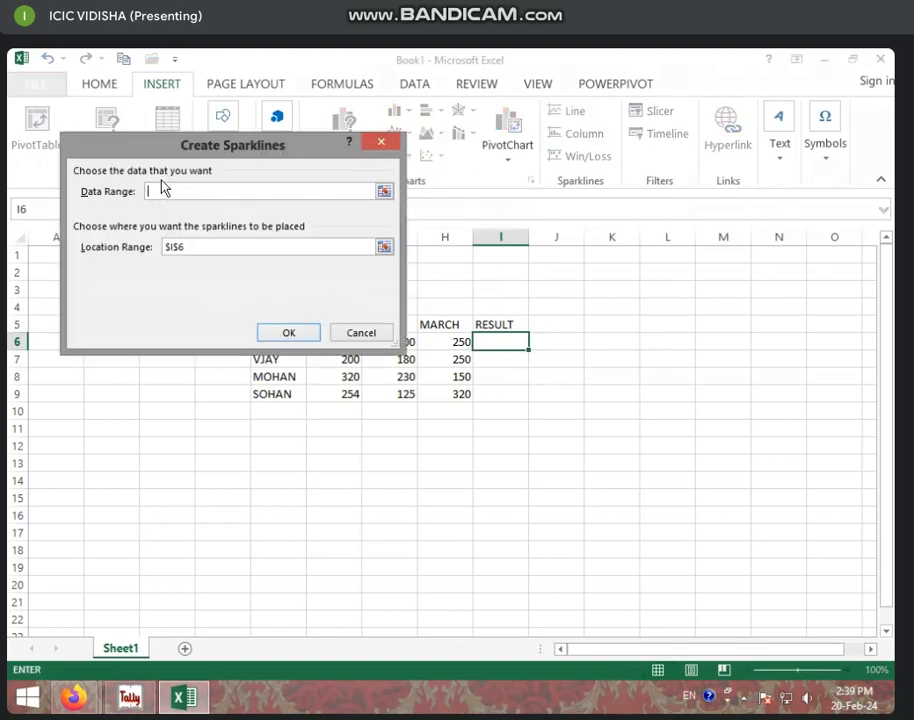
{"action": "left_click_drag", "start_coordinate": [176, 149], "coordinate": [364, 433]}
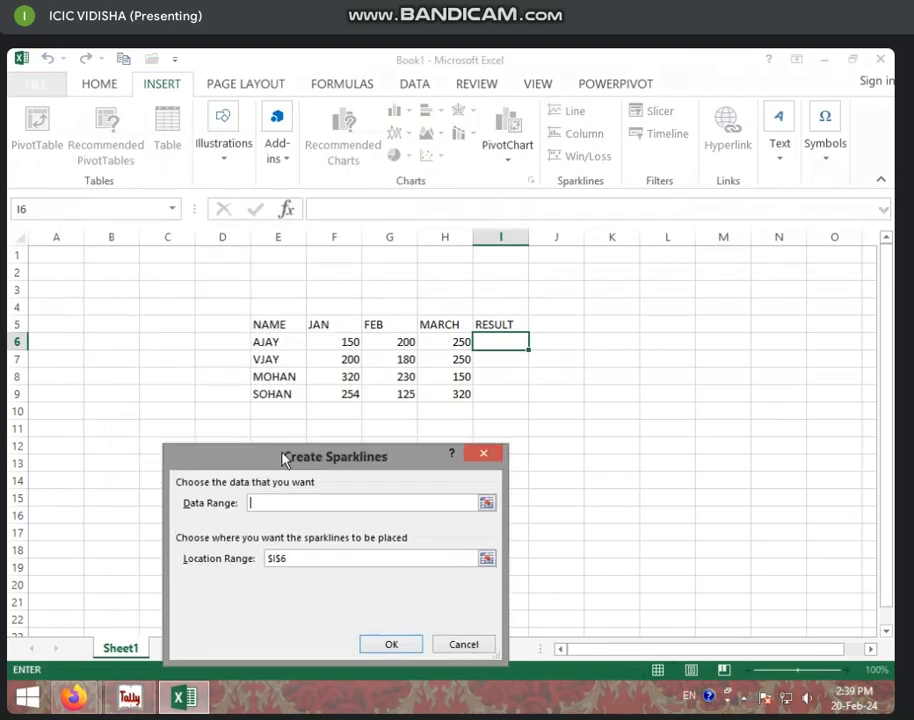
{"action": "left_click", "coordinate": [332, 345]}
{"action": "left_click_drag", "start_coordinate": [332, 345], "coordinate": [456, 347]}
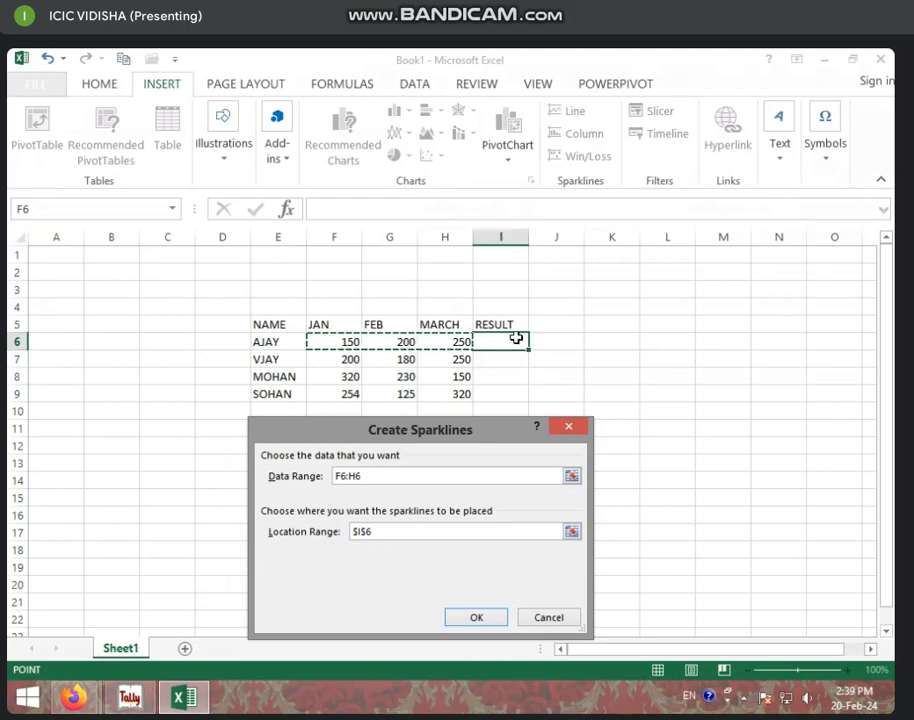
{"action": "left_click", "coordinate": [467, 620]}
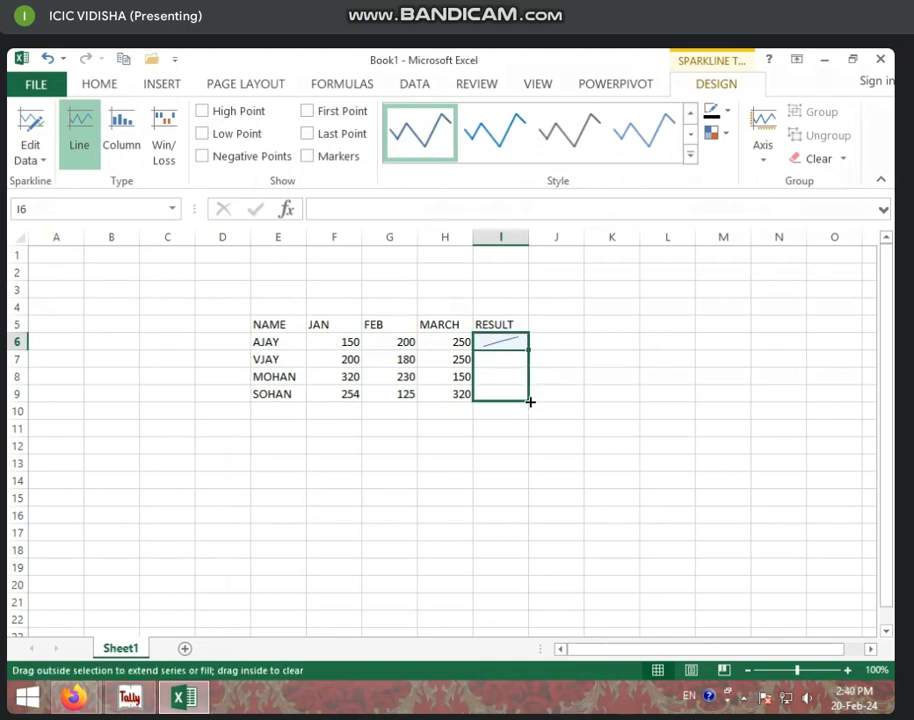
Copy the I6 sparkline down to I9 and zoom in on the sheet.
{"action": "left_click_drag", "start_coordinate": [530, 350], "coordinate": [528, 401]}
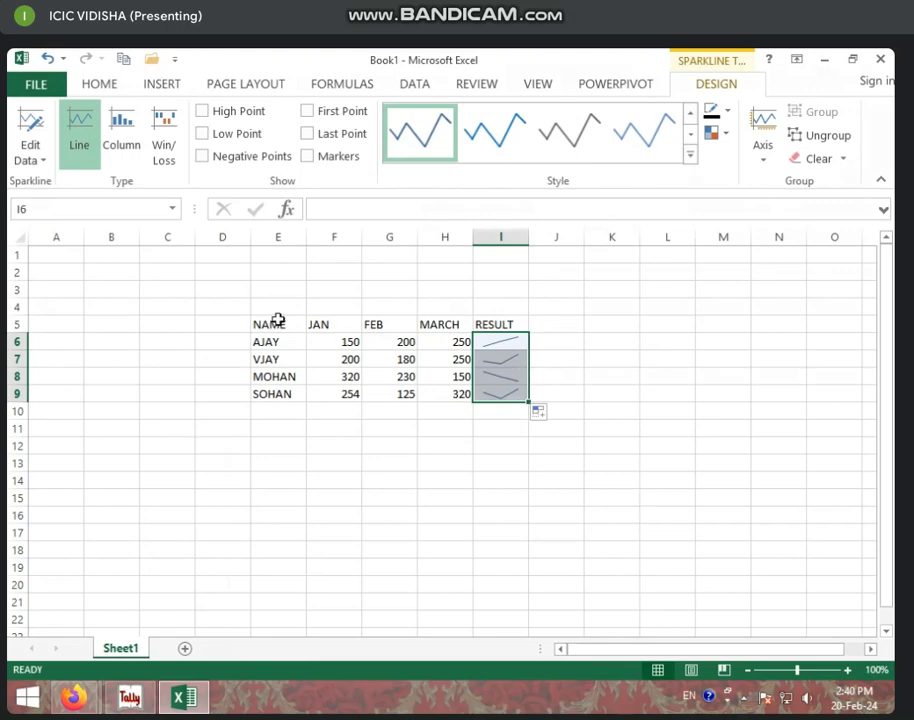
{"action": "left_click", "coordinate": [405, 359]}
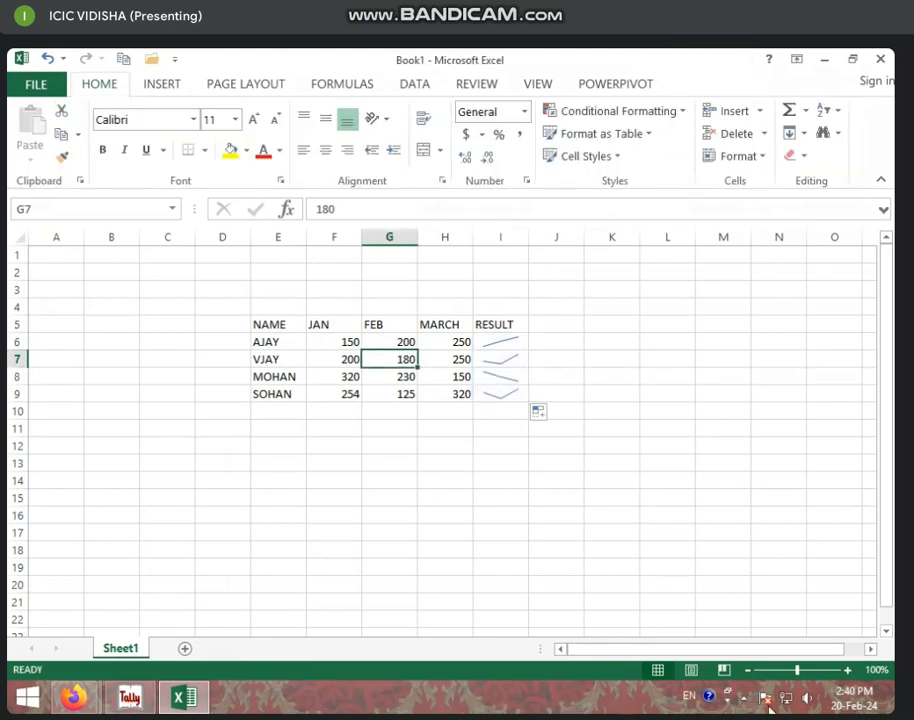
{"action": "left_click", "coordinate": [847, 669]}
{"action": "left_click", "coordinate": [847, 669]}
{"action": "left_click", "coordinate": [847, 669]}
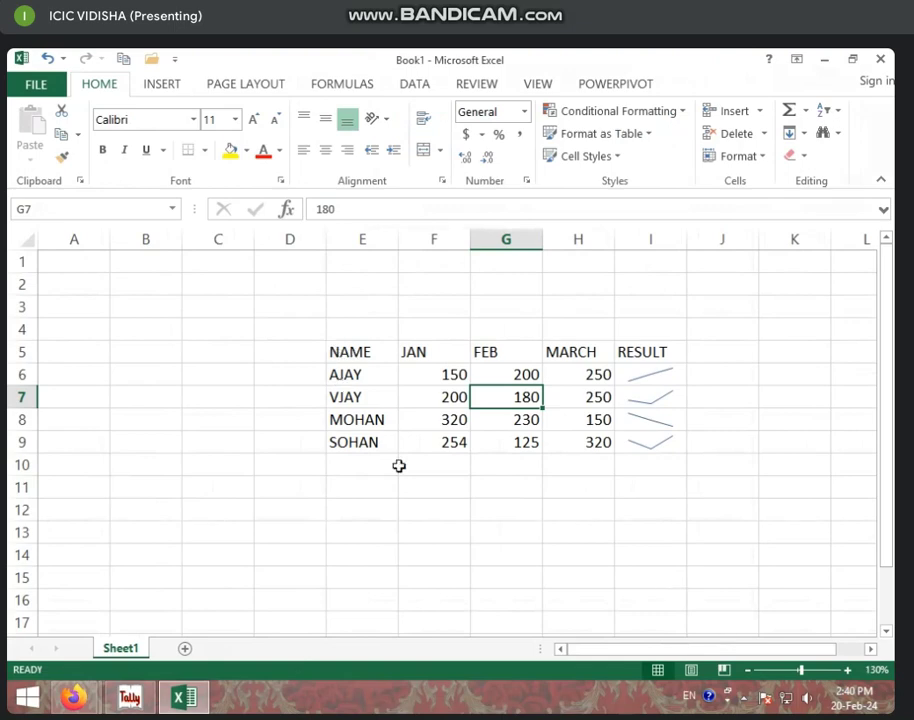
{"action": "left_click", "coordinate": [520, 422]}
{"action": "key", "text": "Right"}
{"action": "key", "text": "Right"}
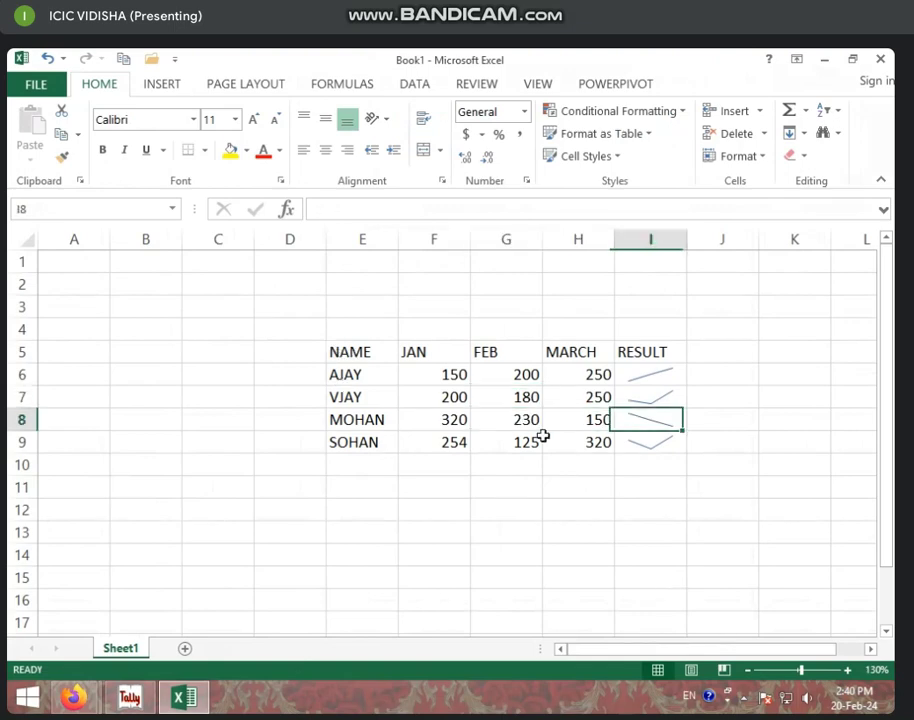
{"action": "key", "text": "Right"}
{"action": "key", "text": "Right"}
{"action": "key", "text": "Right"}
{"action": "key", "text": "Right"}
{"action": "key", "text": "Right"}
{"action": "left_click_drag", "start_coordinate": [130, 376], "coordinate": [153, 433]}
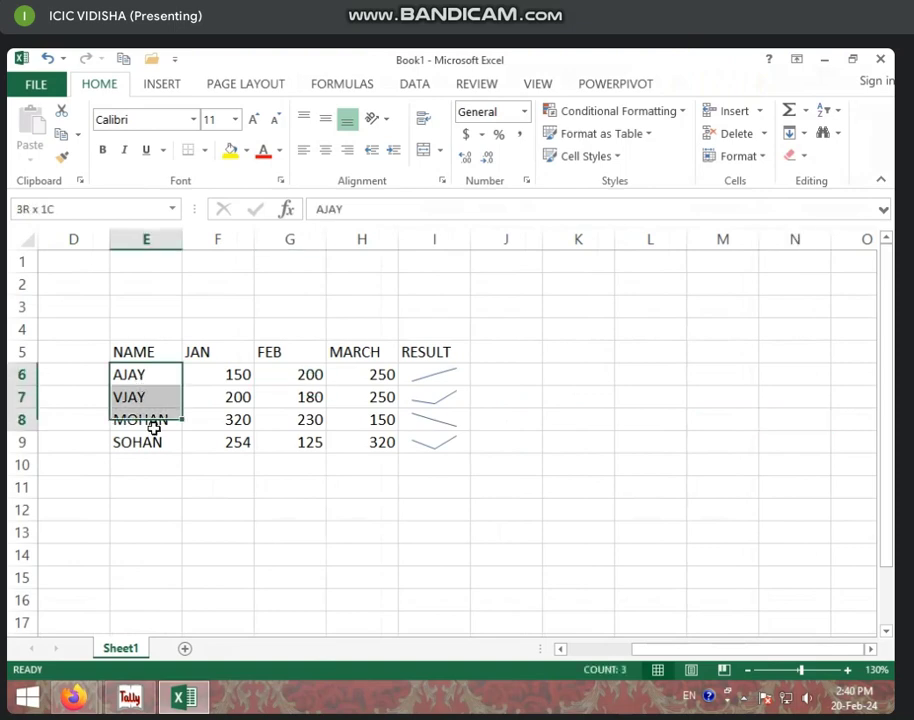
{"action": "left_click", "coordinate": [220, 405]}
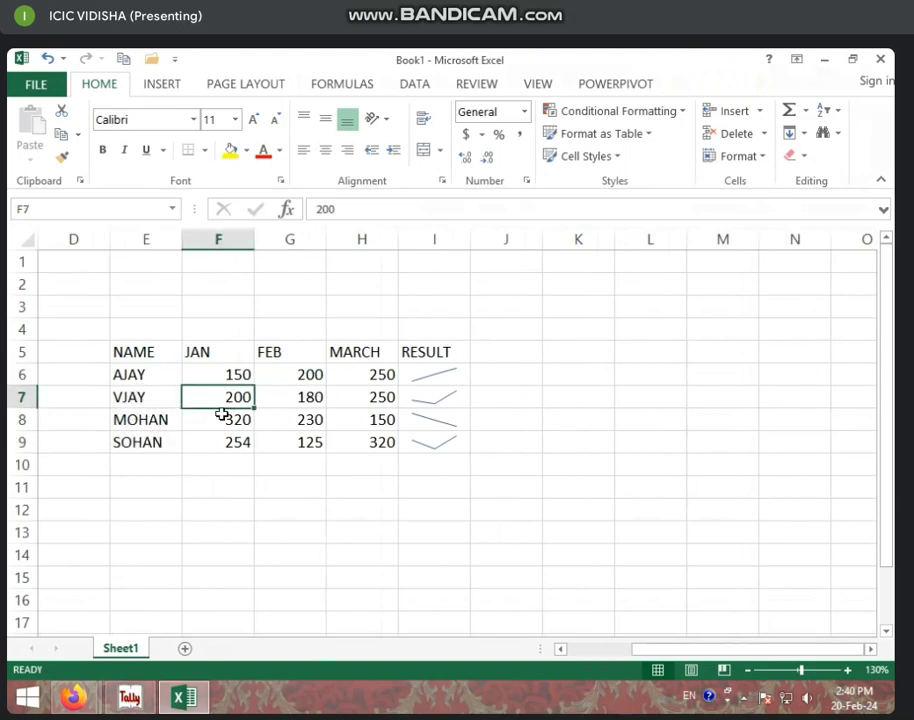
{"action": "left_click", "coordinate": [206, 373]}
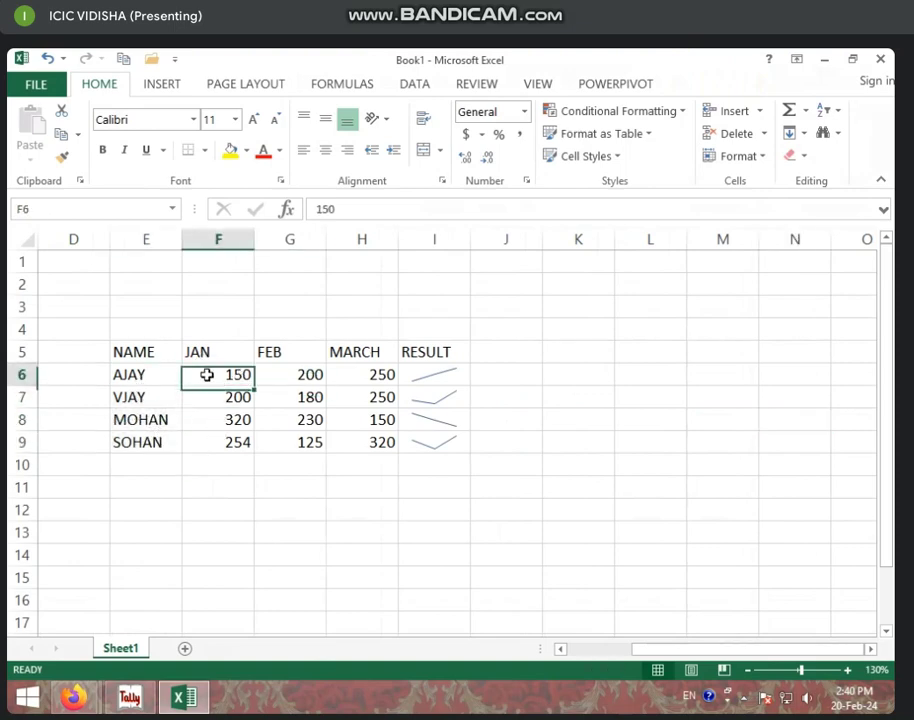
{"action": "left_click", "coordinate": [300, 375]}
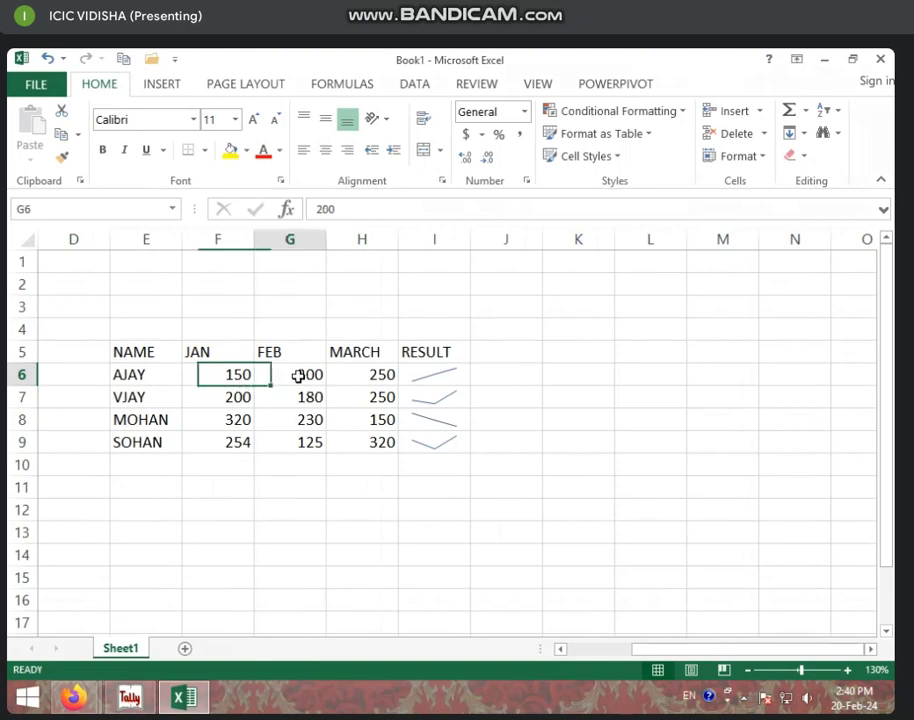
{"action": "left_click", "coordinate": [378, 383]}
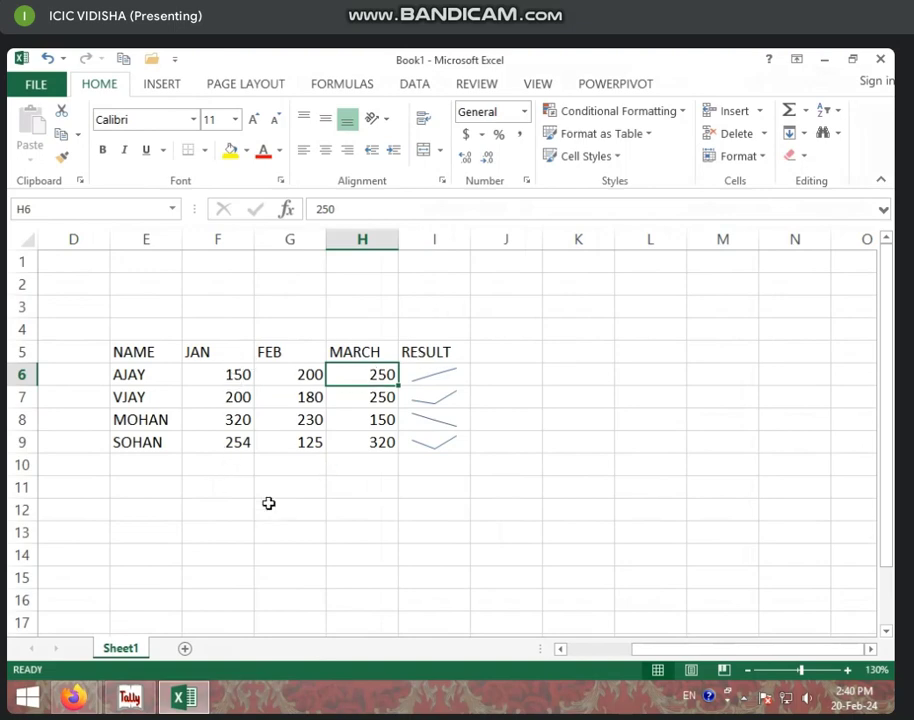
Set AJAY's MARCH value in H6 to 180 and VJAY's FEB value in G7 to 500.
{"action": "type", "text": "15"}
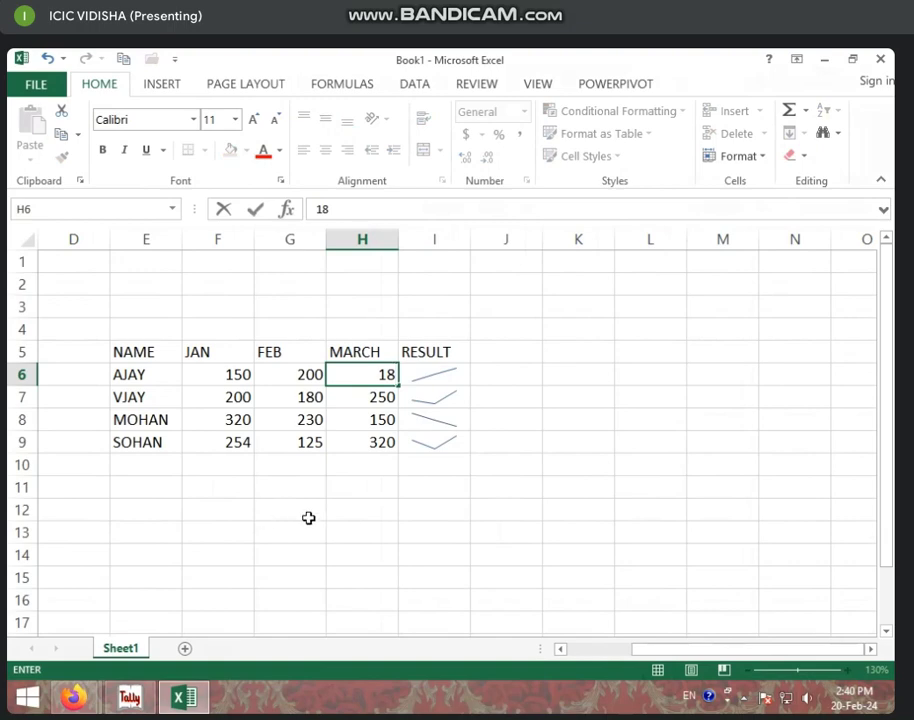
{"action": "type", "text": "0"}
{"action": "left_click", "coordinate": [382, 420]}
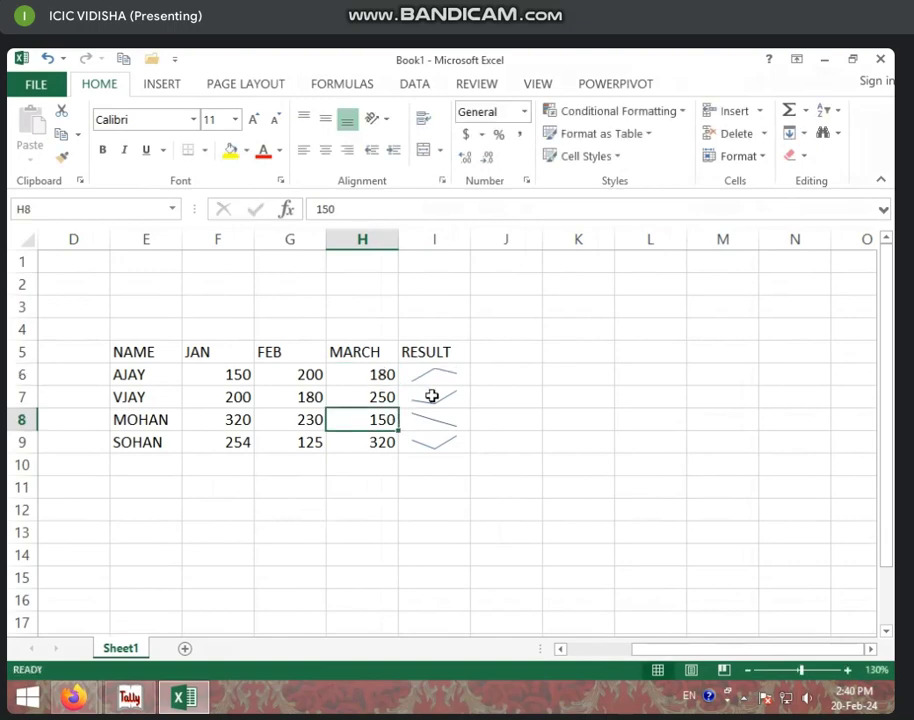
{"action": "left_click", "coordinate": [427, 378]}
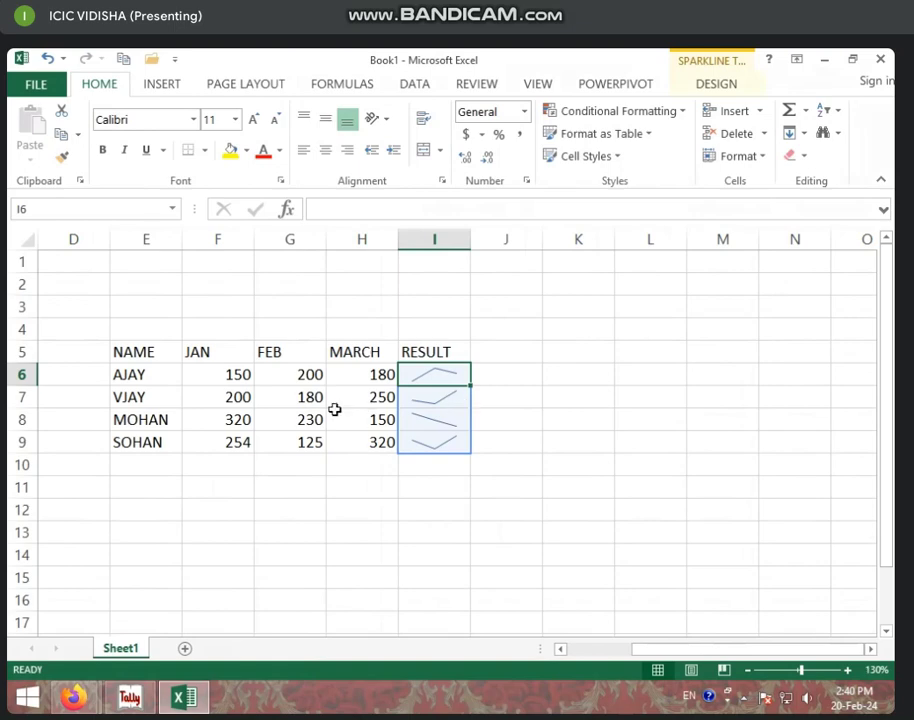
{"action": "left_click", "coordinate": [302, 399]}
{"action": "type", "text": "5"}
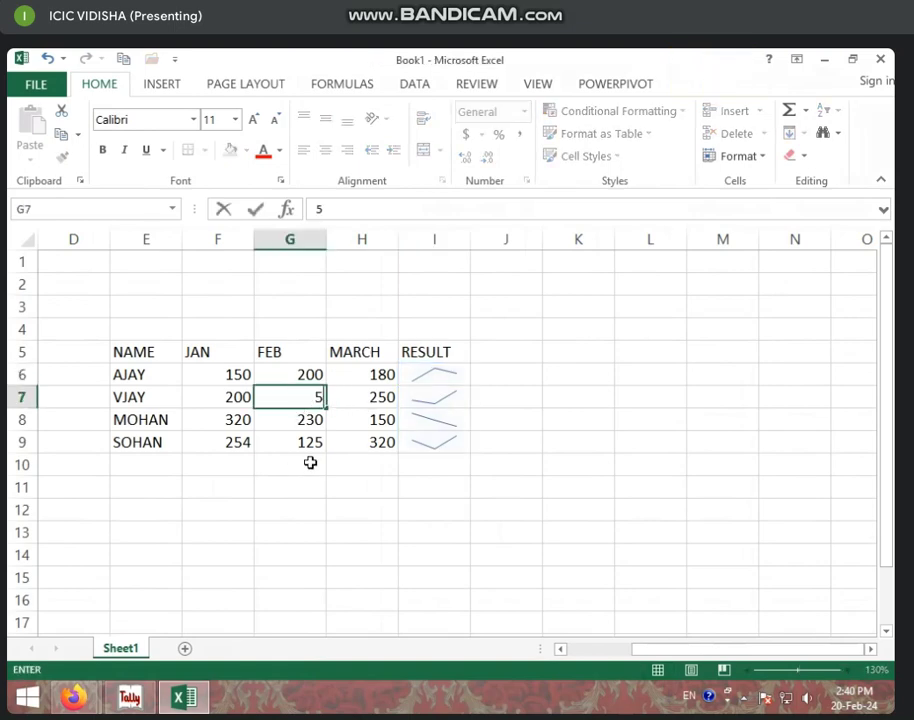
{"action": "type", "text": "00"}
{"action": "left_click", "coordinate": [305, 464]}
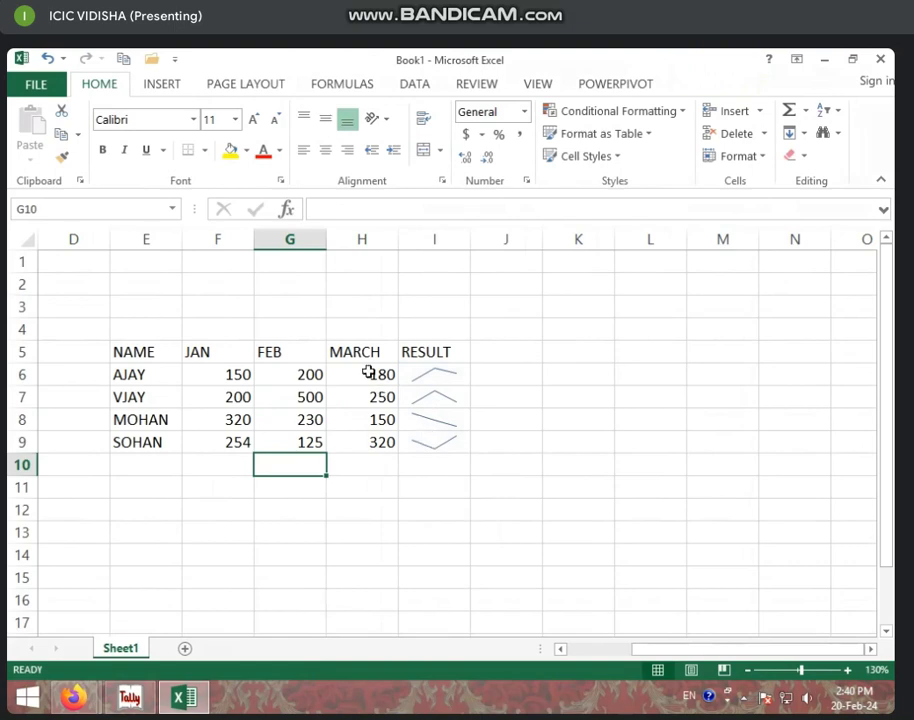
Insert a blank column and move the MARCH heading and values into column H beside FEB.
{"action": "left_click", "coordinate": [362, 239]}
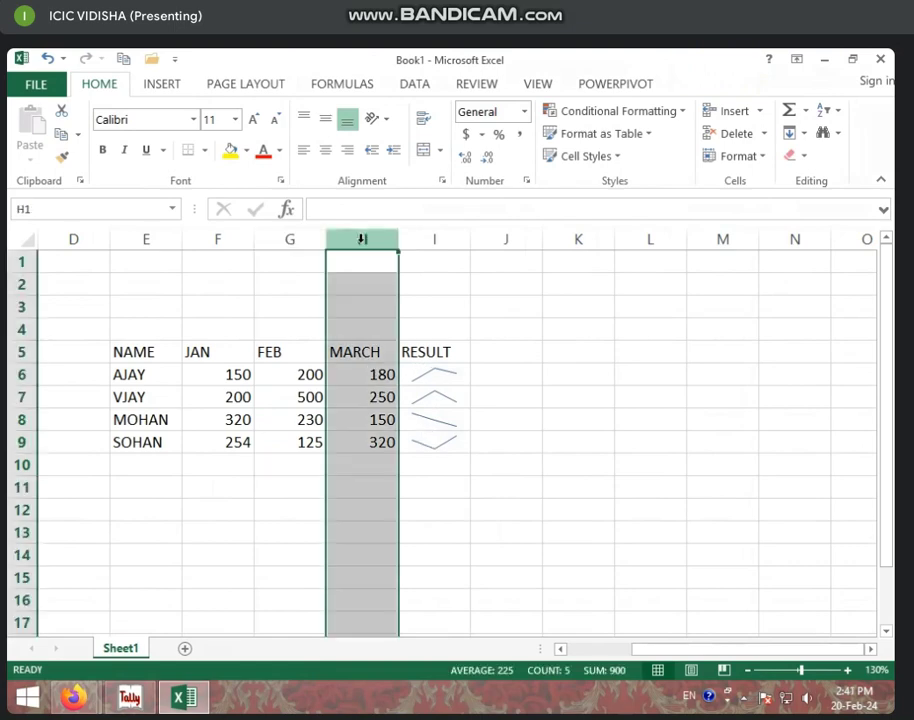
{"action": "right_click", "coordinate": [362, 239]}
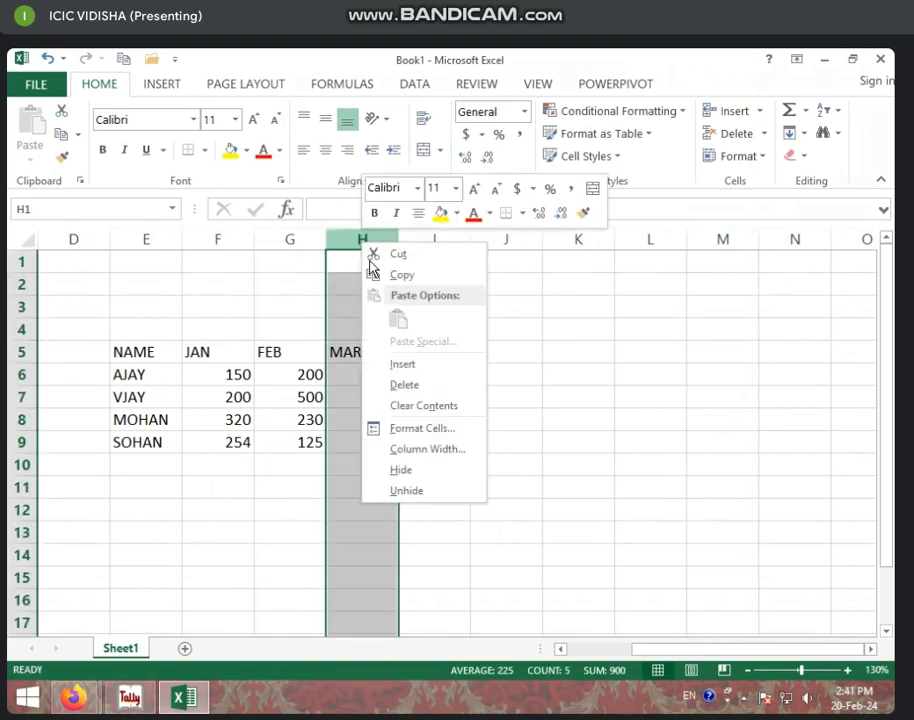
{"action": "left_click", "coordinate": [406, 365]}
{"action": "left_click_drag", "start_coordinate": [432, 351], "coordinate": [435, 441]}
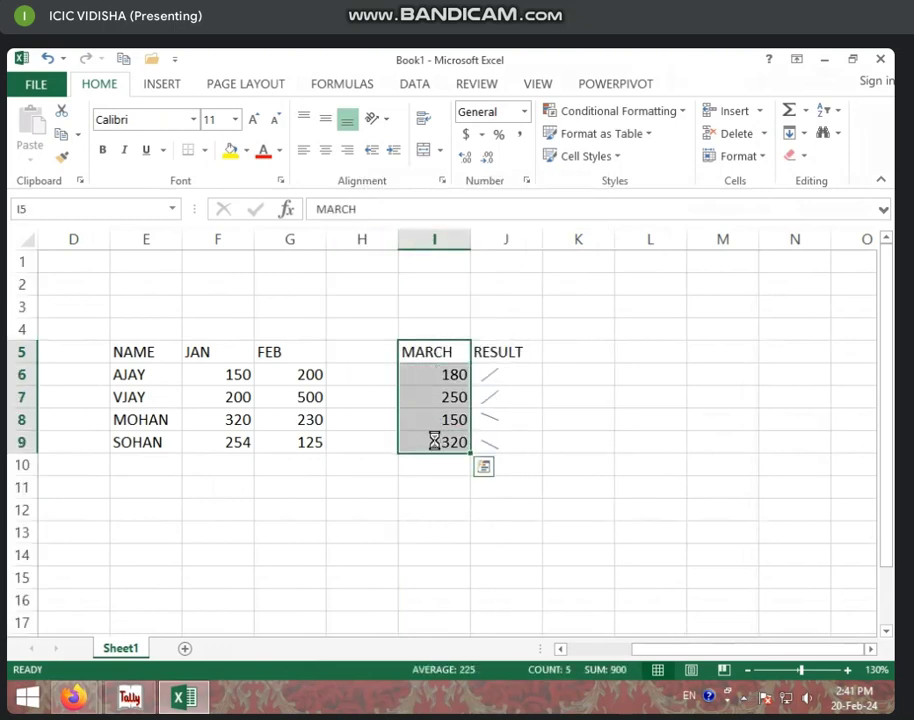
{"action": "key", "text": "ctrl+x"}
{"action": "left_click", "coordinate": [349, 353]}
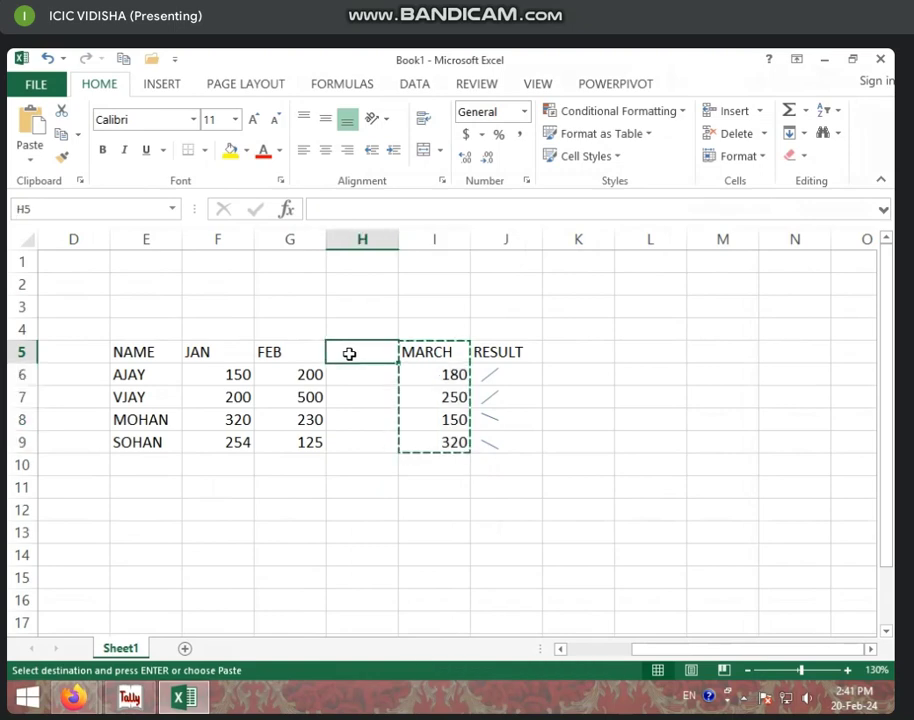
{"action": "key", "text": "ctrl+v"}
Enter the heading APRIL in cell I5.
{"action": "left_click", "coordinate": [441, 349]}
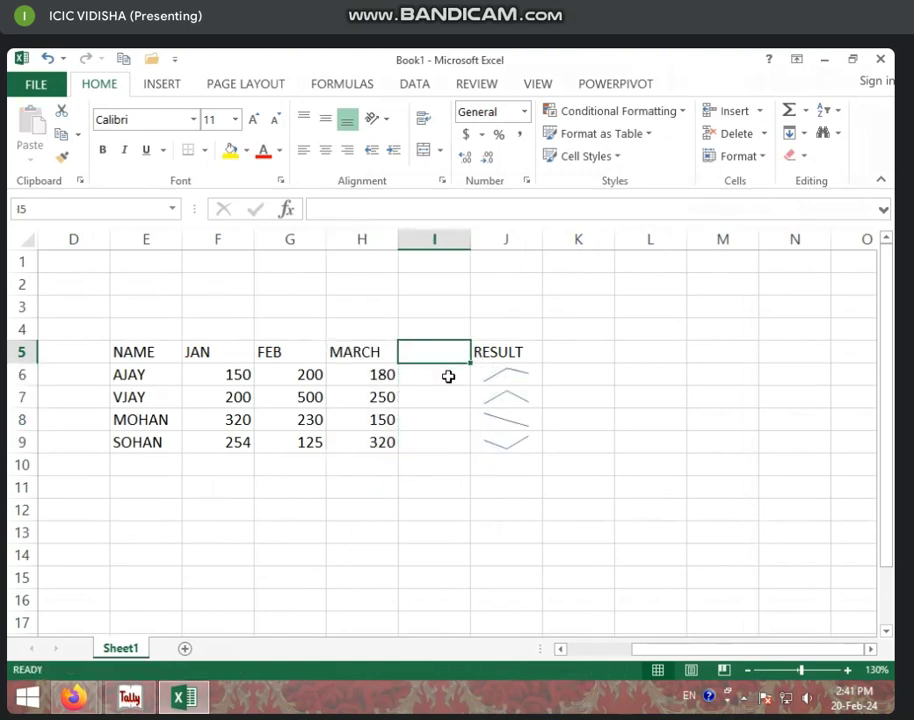
{"action": "type", "text": "APRIL"}
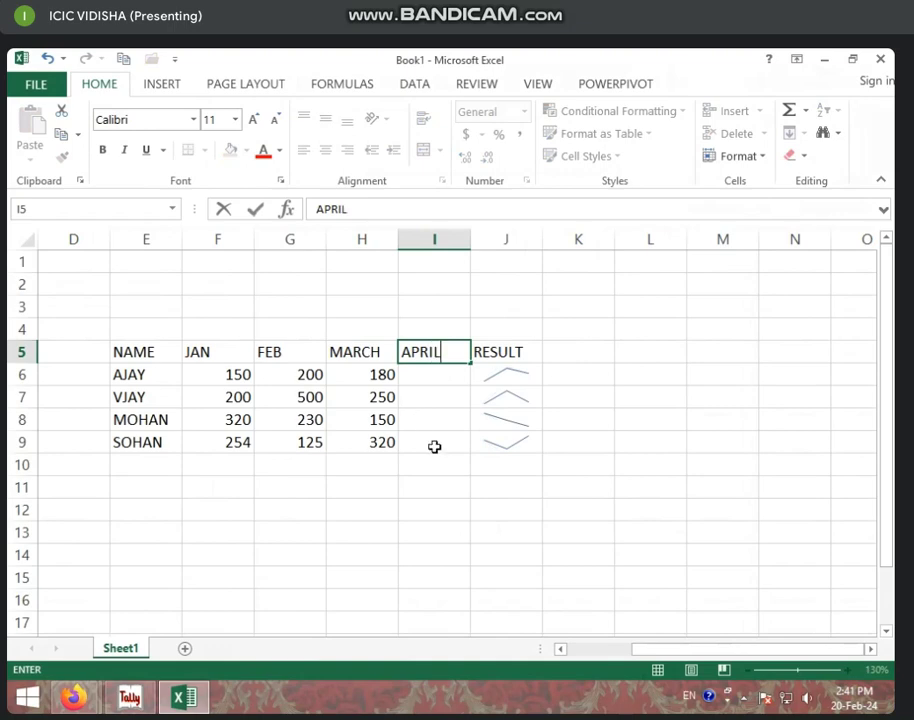
{"action": "key", "text": "Return"}
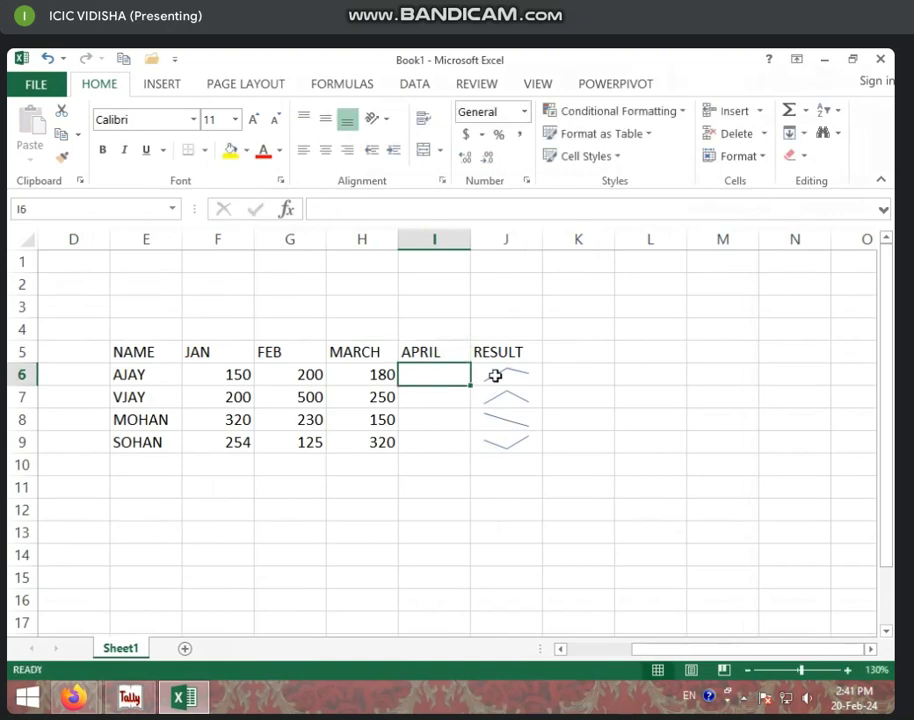
Create a new line sparkline in J6 from AJAY's JAN–APRIL values F6:I6.
{"action": "left_click_drag", "start_coordinate": [528, 385], "coordinate": [517, 443]}
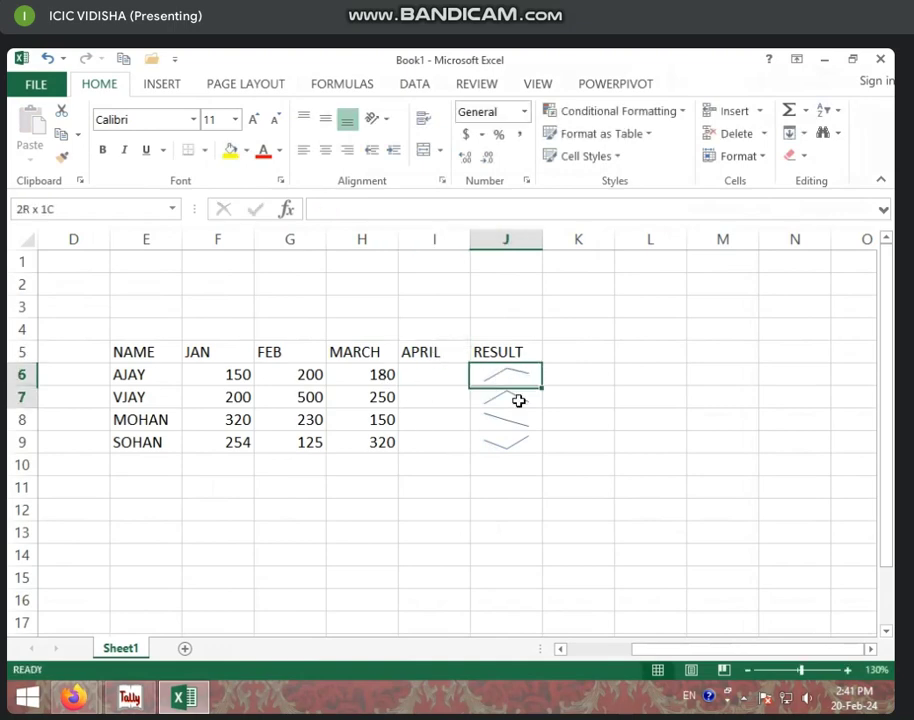
{"action": "left_click", "coordinate": [377, 397]}
{"action": "left_click_drag", "start_coordinate": [223, 372], "coordinate": [434, 379]}
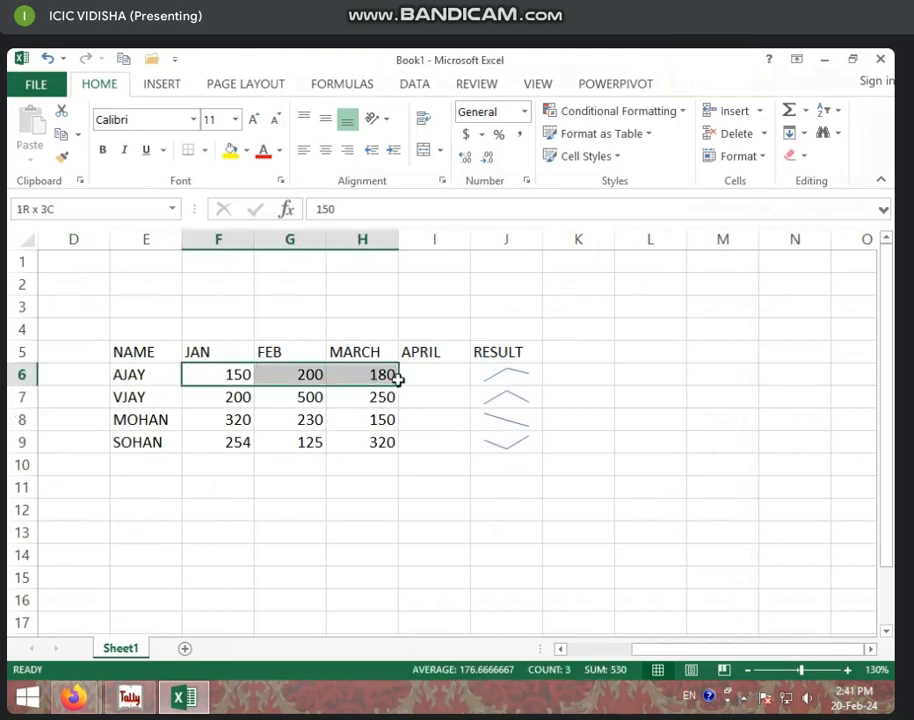
{"action": "left_click", "coordinate": [512, 378]}
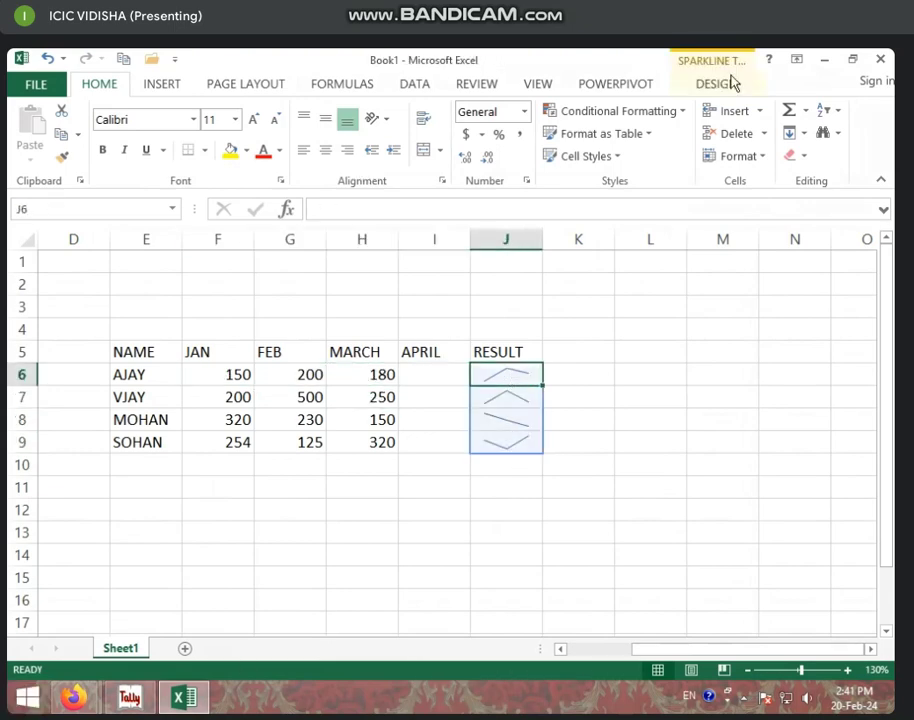
{"action": "left_click", "coordinate": [163, 84]}
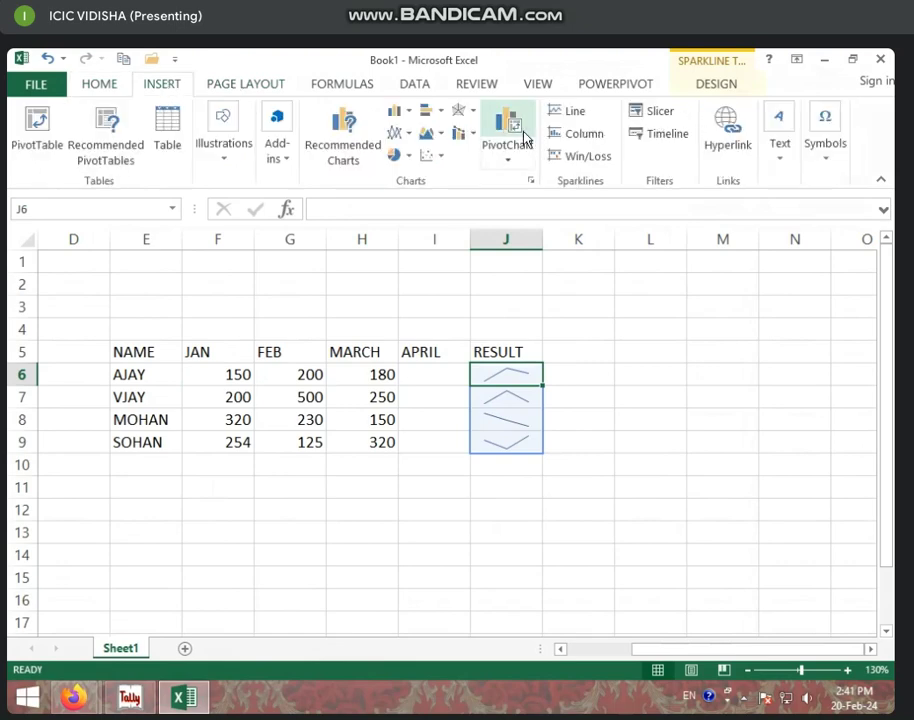
{"action": "left_click", "coordinate": [577, 113]}
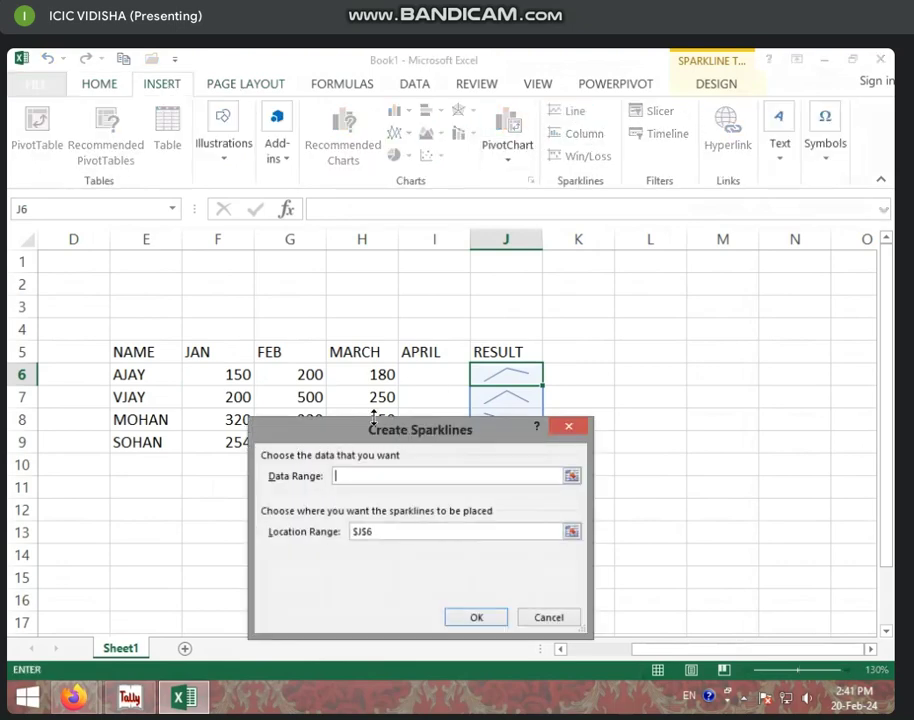
{"action": "left_click_drag", "start_coordinate": [217, 381], "coordinate": [431, 385]}
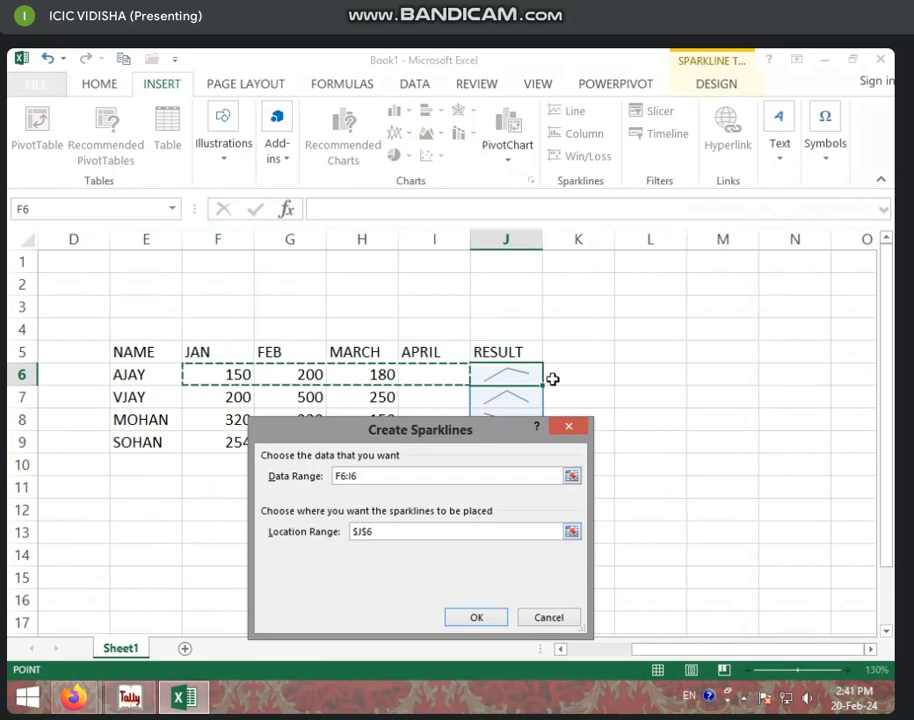
{"action": "left_click", "coordinate": [474, 615]}
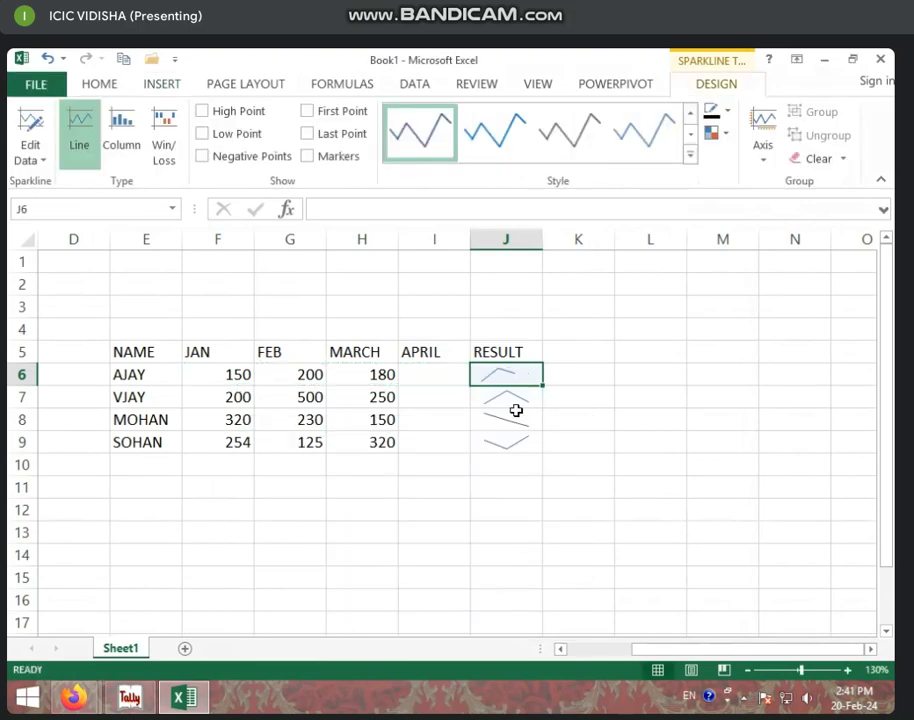
{"action": "left_click", "coordinate": [431, 380]}
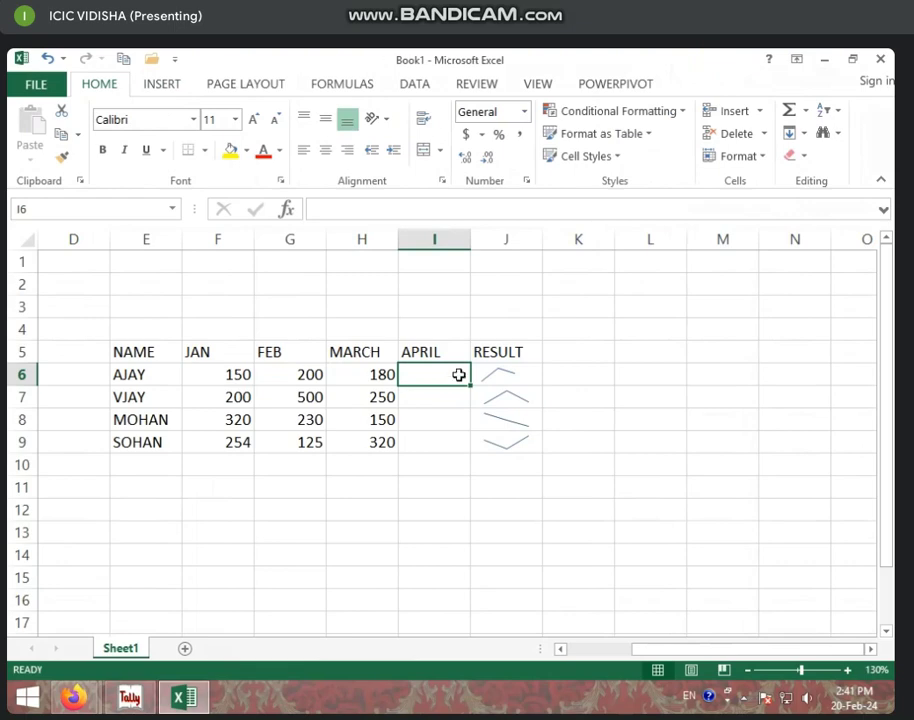
{"action": "left_click", "coordinate": [498, 376]}
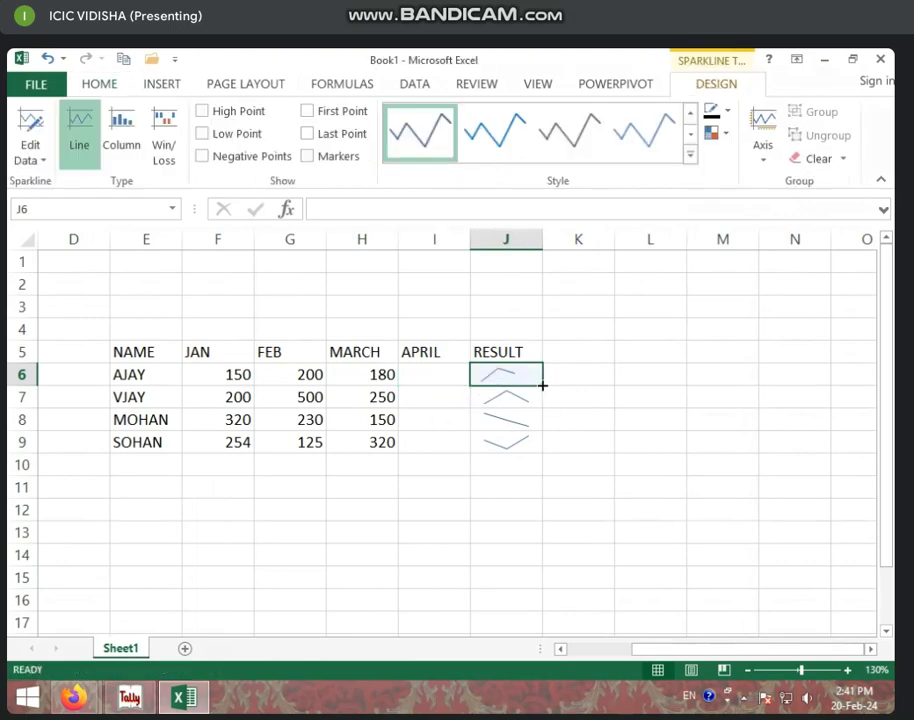
{"action": "left_click", "coordinate": [432, 372]}
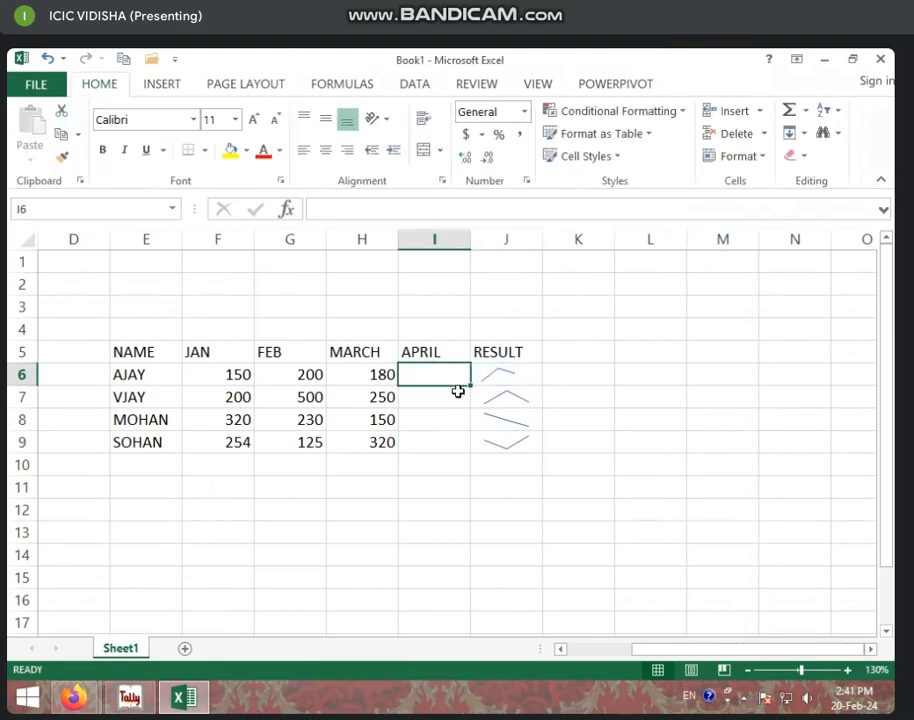
Enter APRIL values 200, 150, 250, 180 in I6:I9 and copy J6's sparkline down to J9.
{"action": "type", "text": "200"}
{"action": "left_click", "coordinate": [452, 413]}
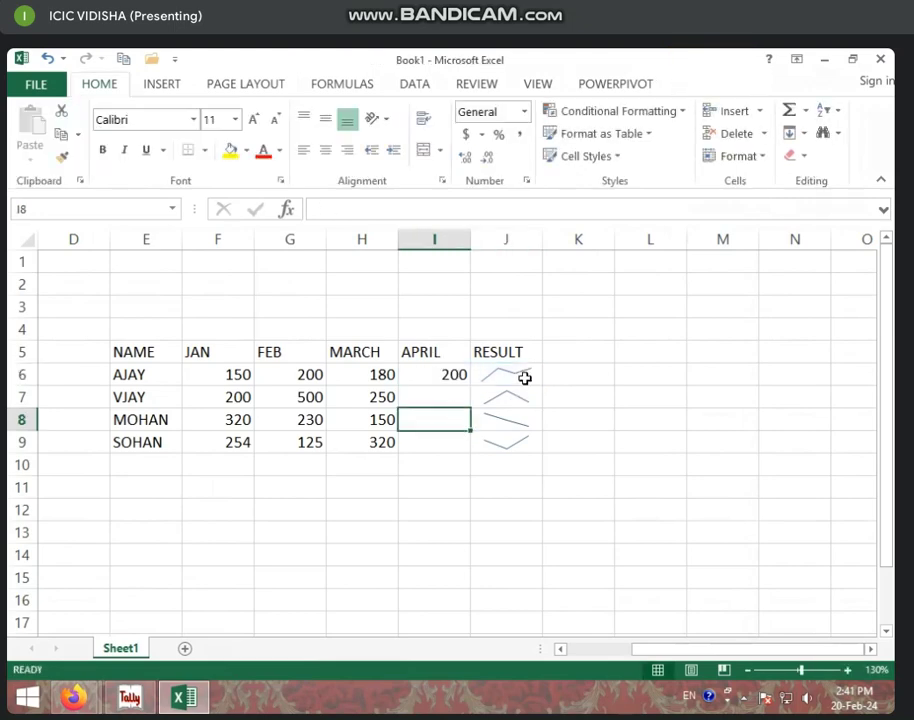
{"action": "left_click", "coordinate": [458, 397]}
{"action": "type", "text": "150"}
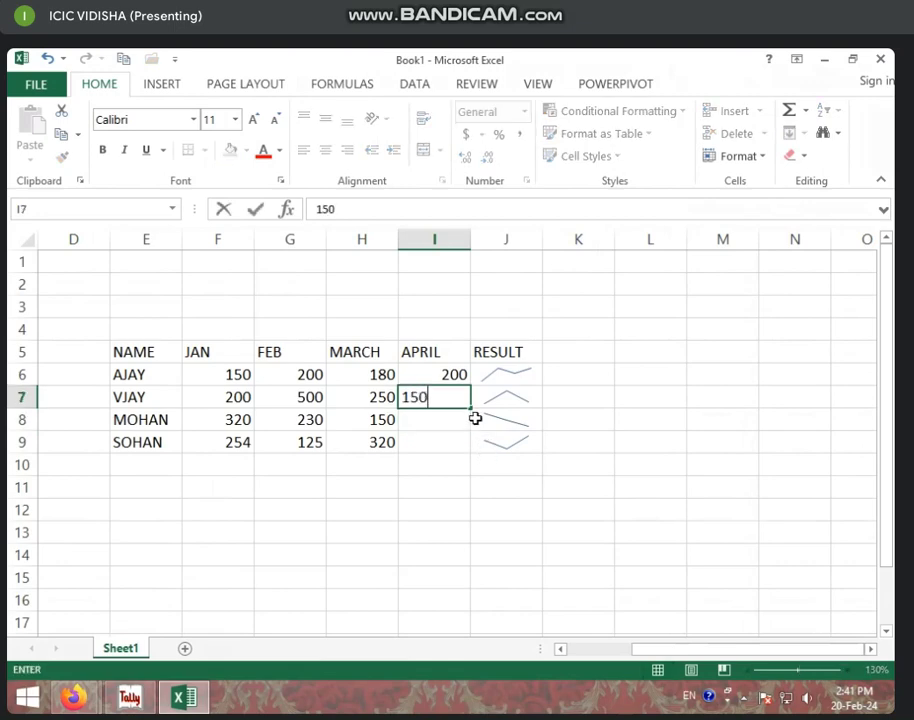
{"action": "left_click", "coordinate": [466, 422]}
{"action": "type", "text": "2"}
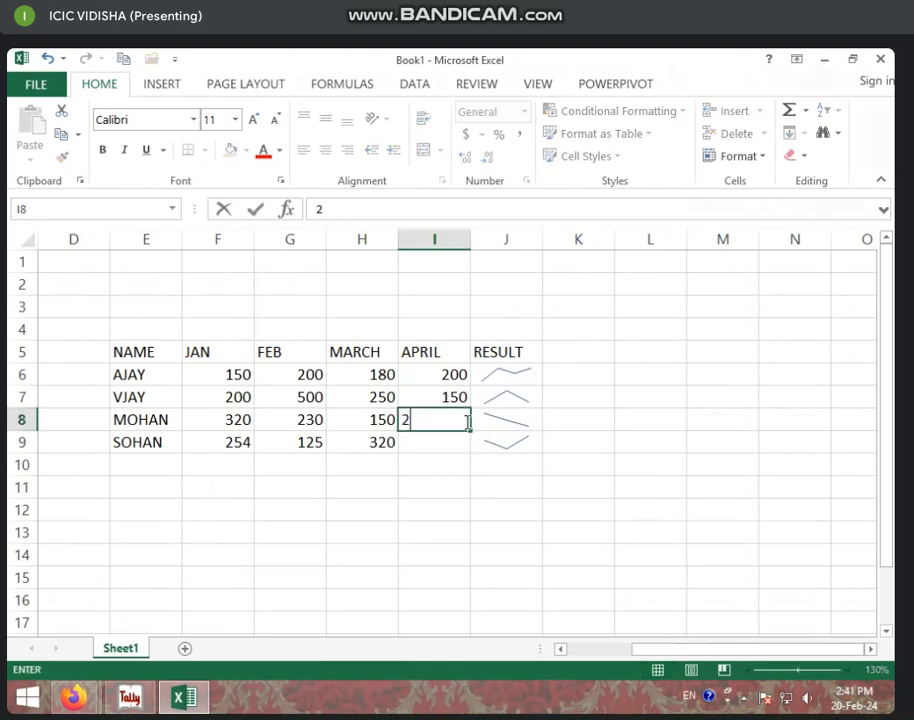
{"action": "type", "text": "50"}
{"action": "left_click", "coordinate": [448, 447]}
{"action": "type", "text": "1"}
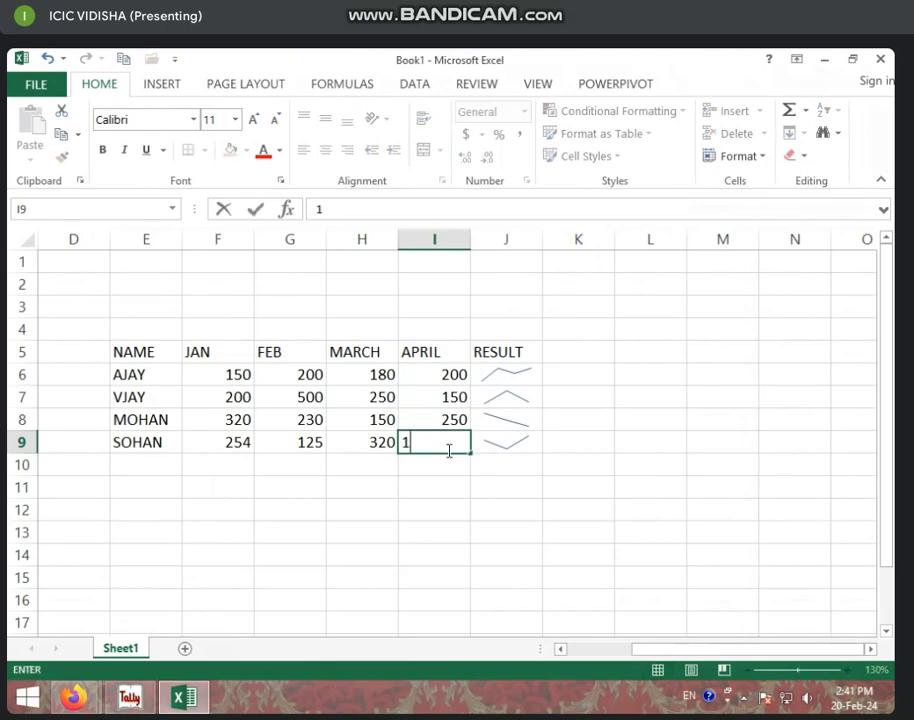
{"action": "type", "text": "0"}
{"action": "left_click", "coordinate": [466, 468]}
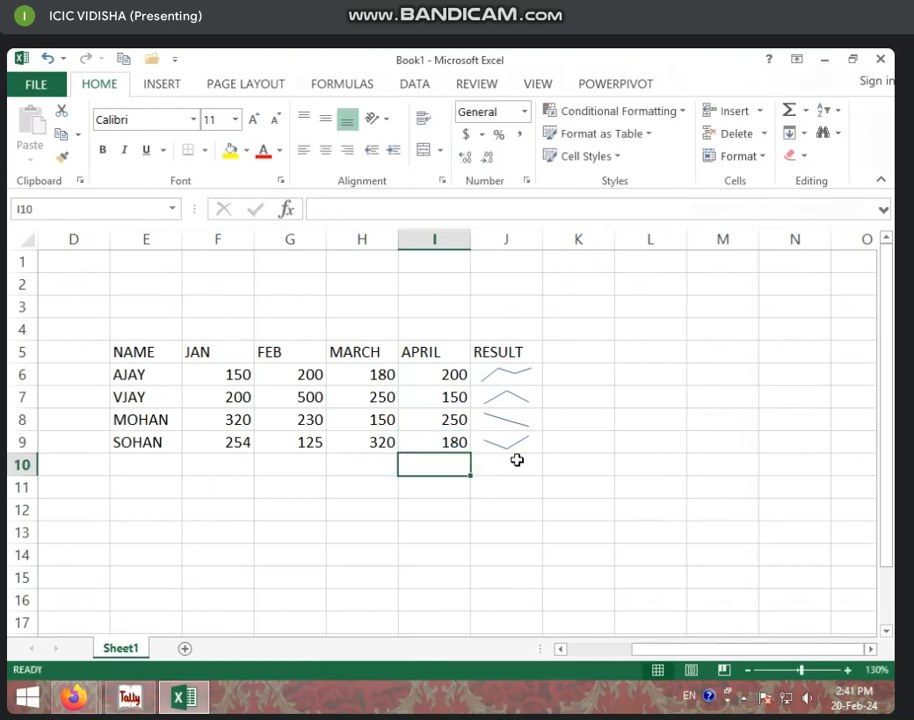
{"action": "left_click", "coordinate": [520, 385]}
{"action": "left_click_drag", "start_coordinate": [542, 386], "coordinate": [538, 455]}
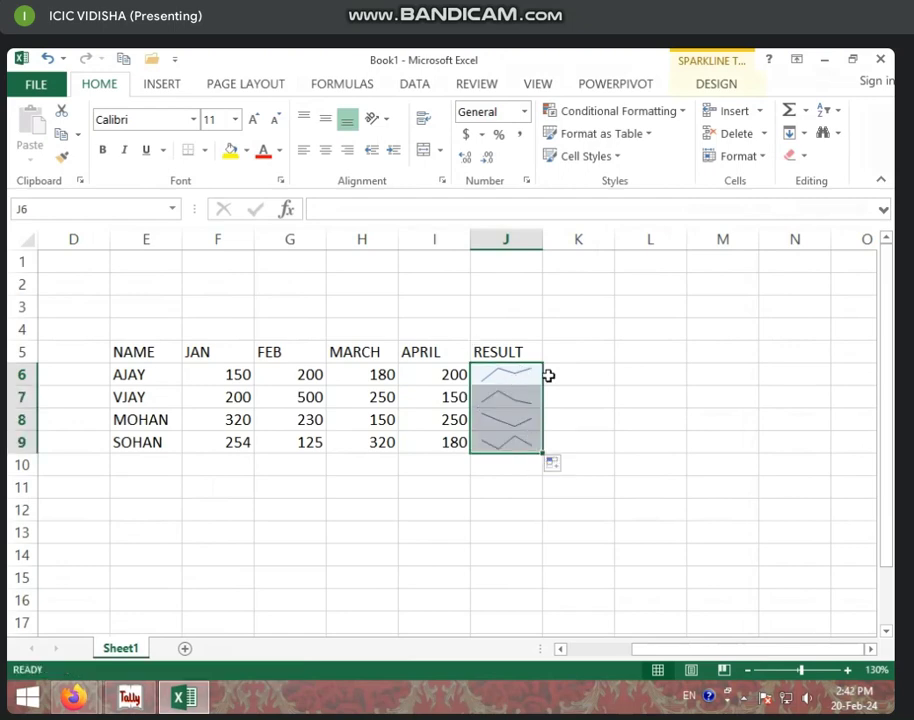
{"action": "left_click", "coordinate": [415, 526]}
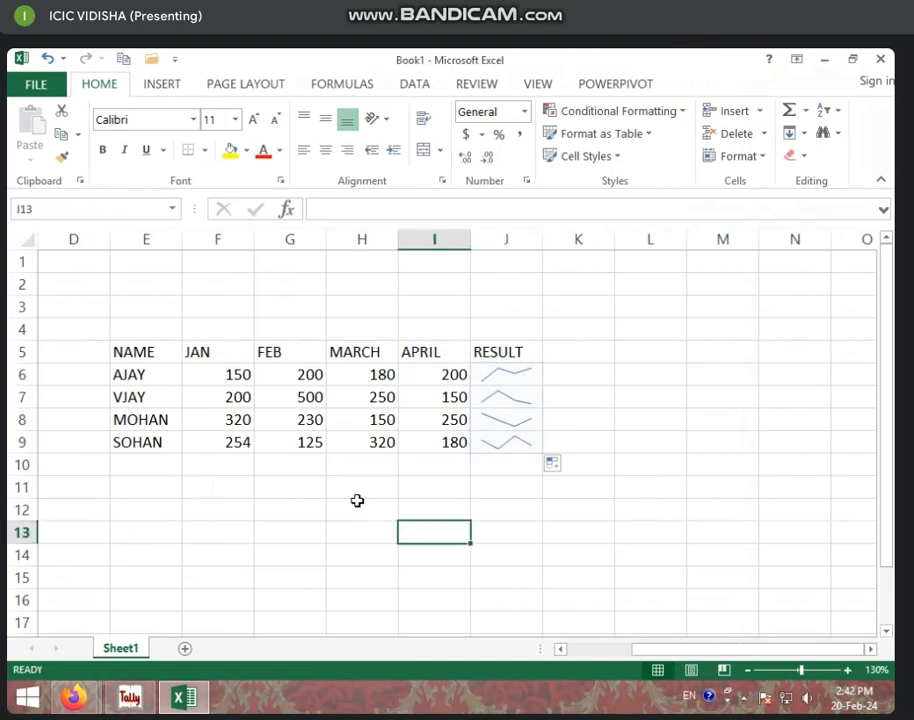
{"action": "left_click_drag", "start_coordinate": [358, 490], "coordinate": [566, 592]}
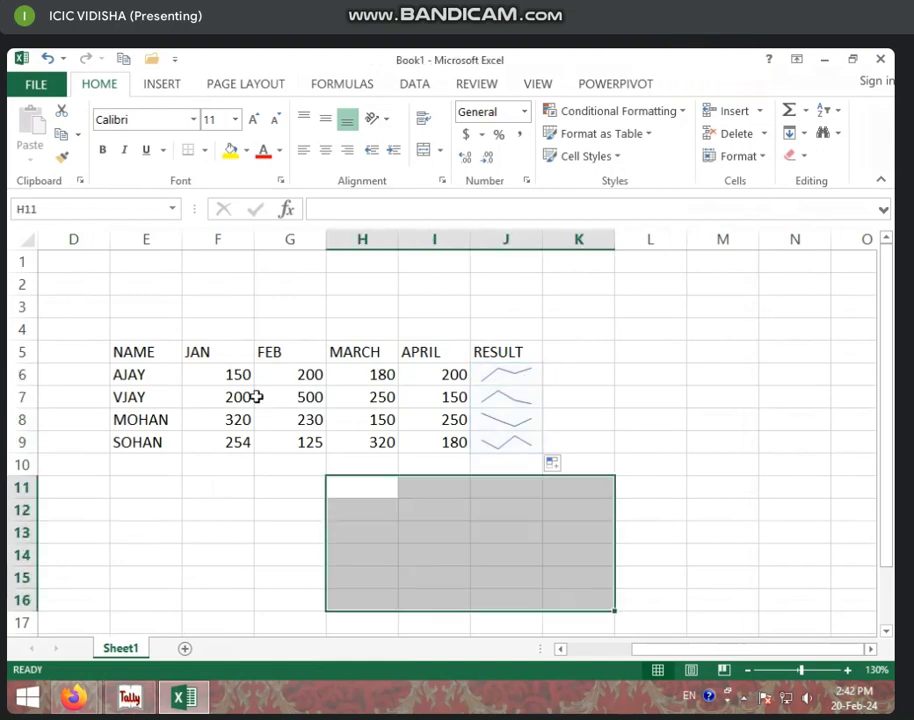
{"action": "left_click_drag", "start_coordinate": [237, 374], "coordinate": [475, 446]}
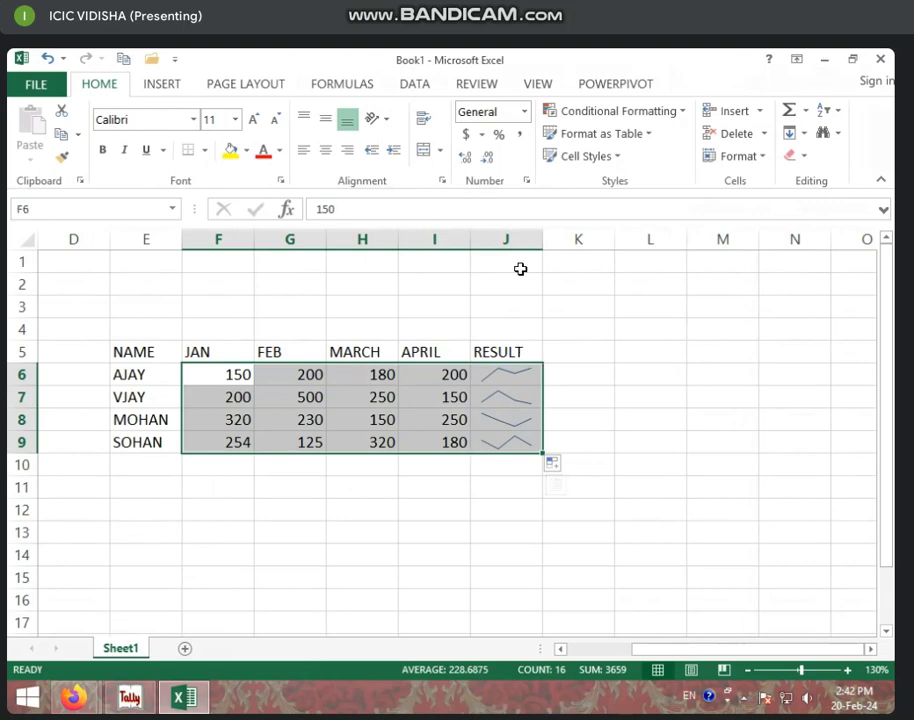
{"action": "left_click", "coordinate": [186, 84]}
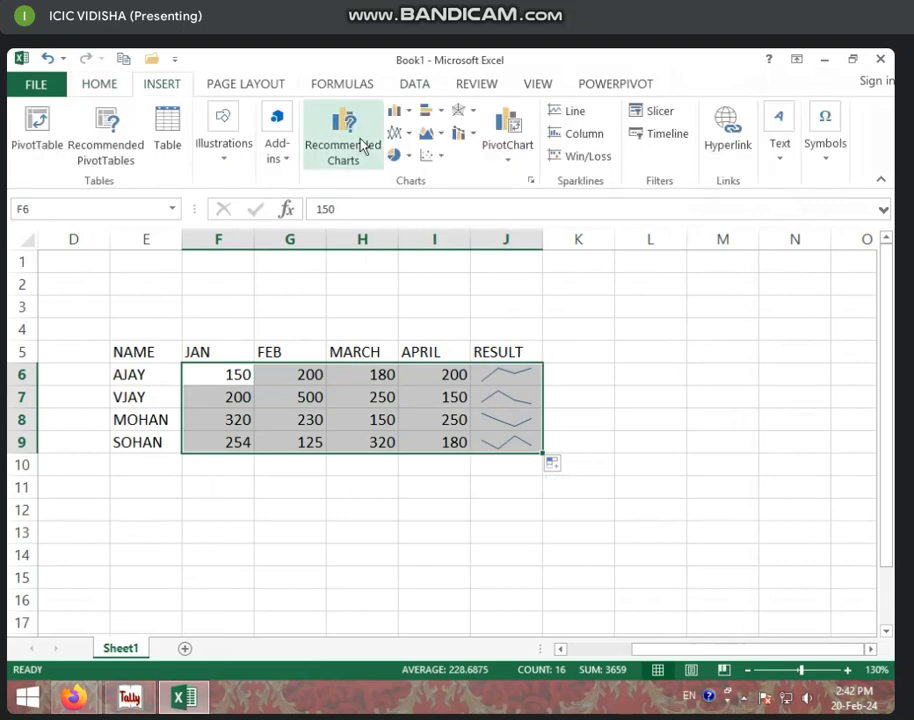
{"action": "left_click", "coordinate": [572, 111]}
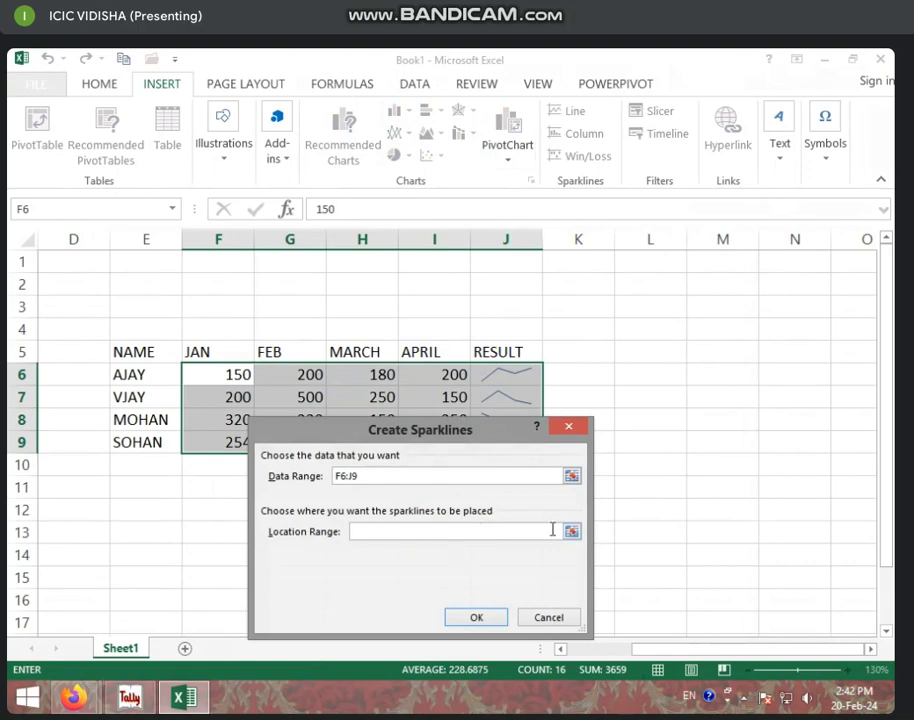
{"action": "left_click_drag", "start_coordinate": [650, 420], "coordinate": [780, 553]}
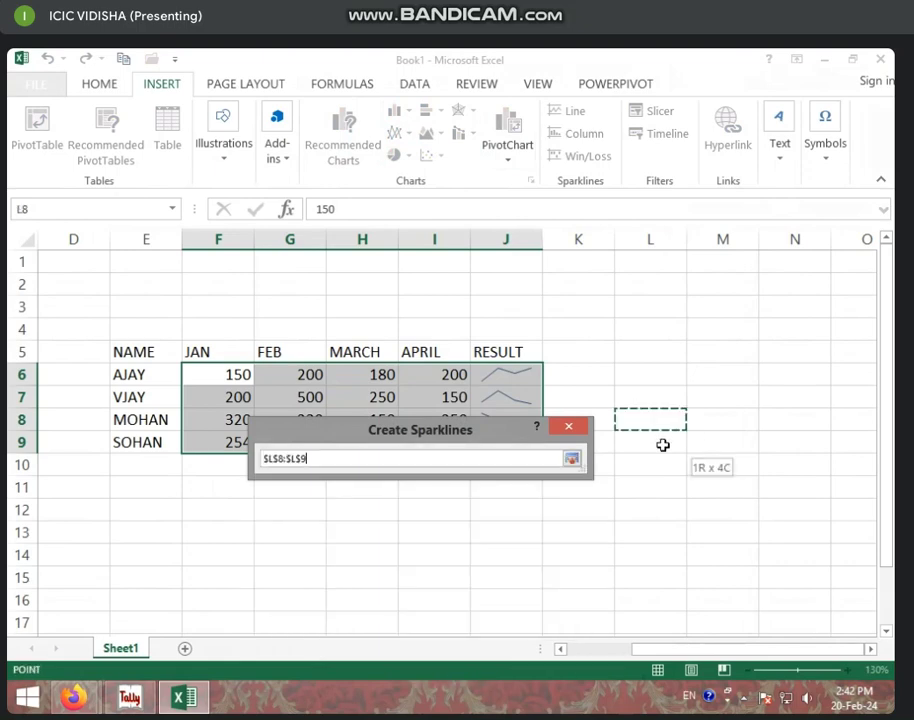
{"action": "left_click", "coordinate": [478, 618]}
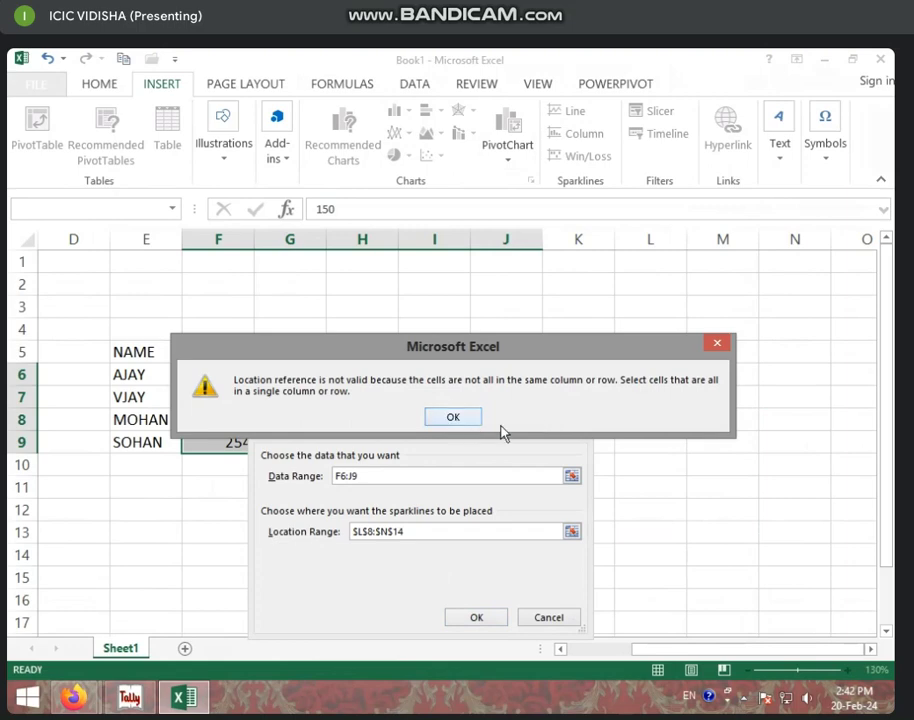
{"action": "left_click", "coordinate": [455, 420]}
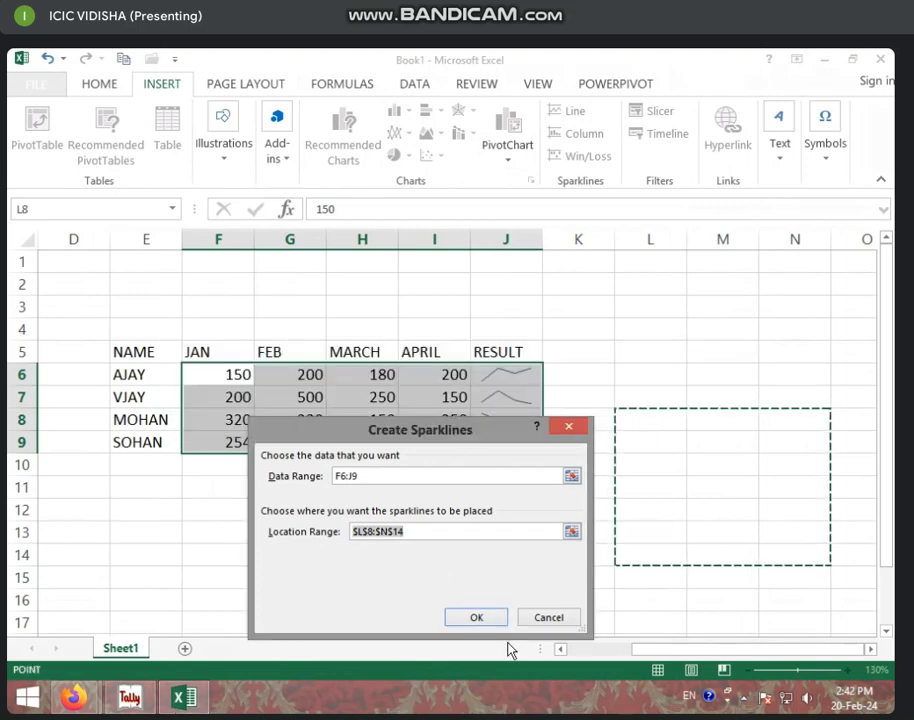
{"action": "left_click", "coordinate": [669, 424]}
{"action": "left_click", "coordinate": [480, 618]}
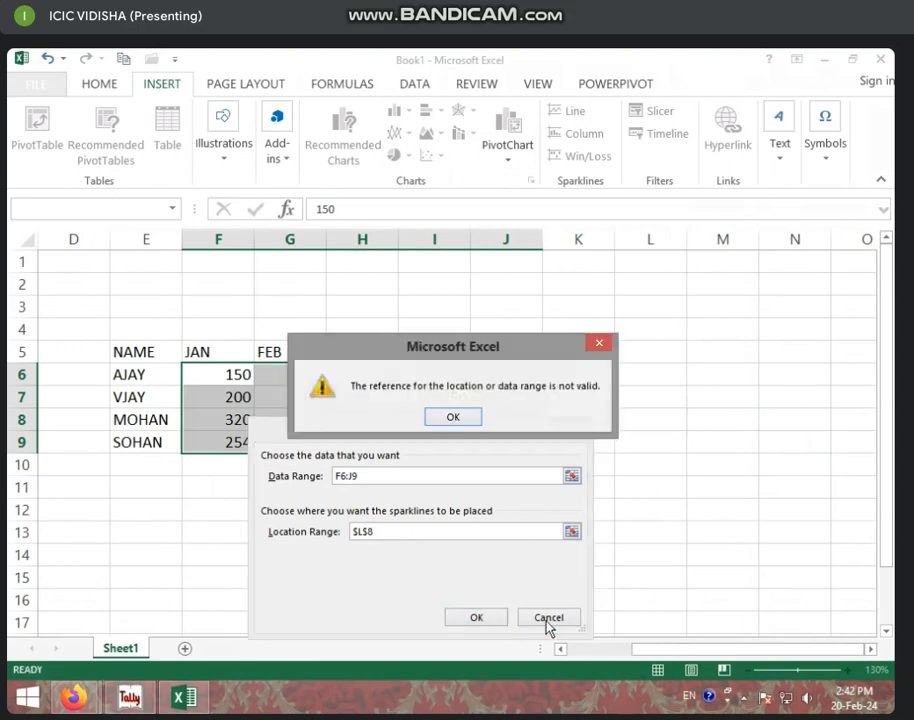
{"action": "left_click", "coordinate": [460, 424]}
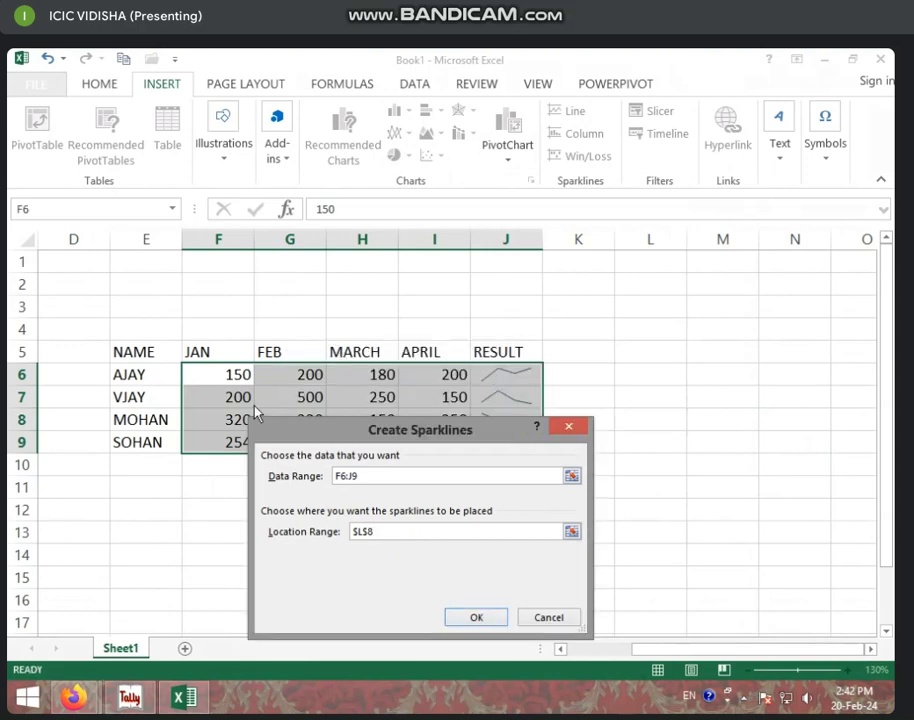
{"action": "left_click", "coordinate": [567, 428]}
{"action": "left_click", "coordinate": [505, 397]}
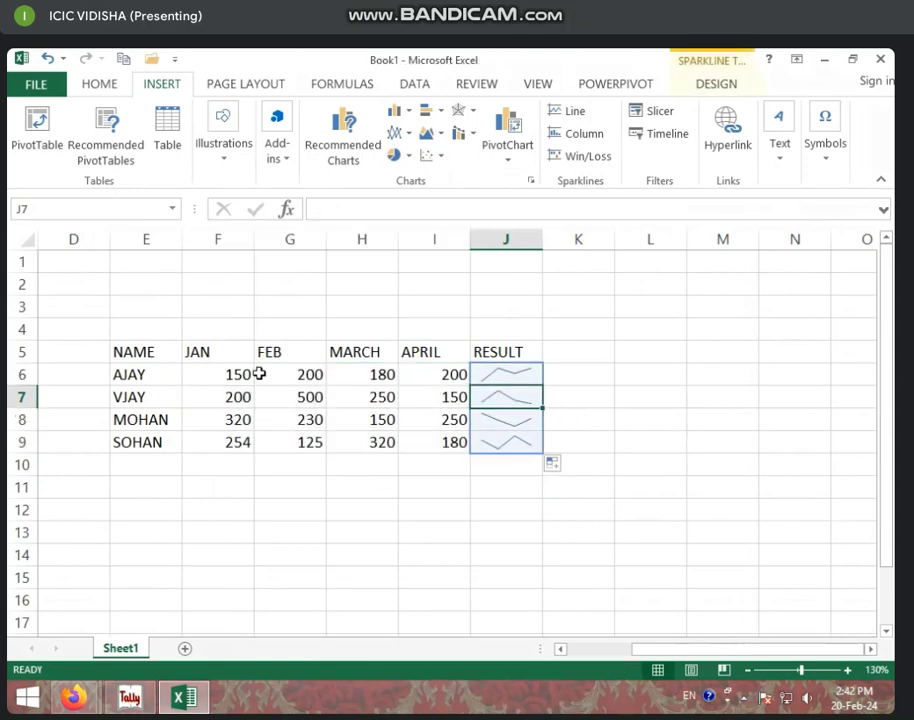
{"action": "left_click", "coordinate": [532, 369]}
{"action": "left_click", "coordinate": [659, 371]}
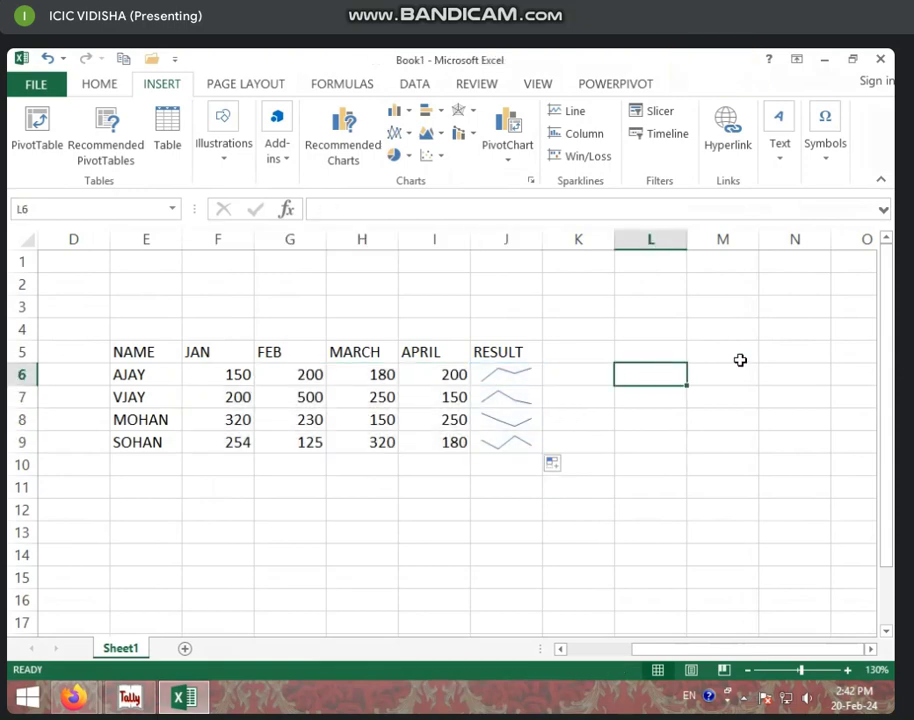
Insert a line sparkline in L6 from F6:I6 and fill it down to L9.
{"action": "left_click", "coordinate": [576, 112]}
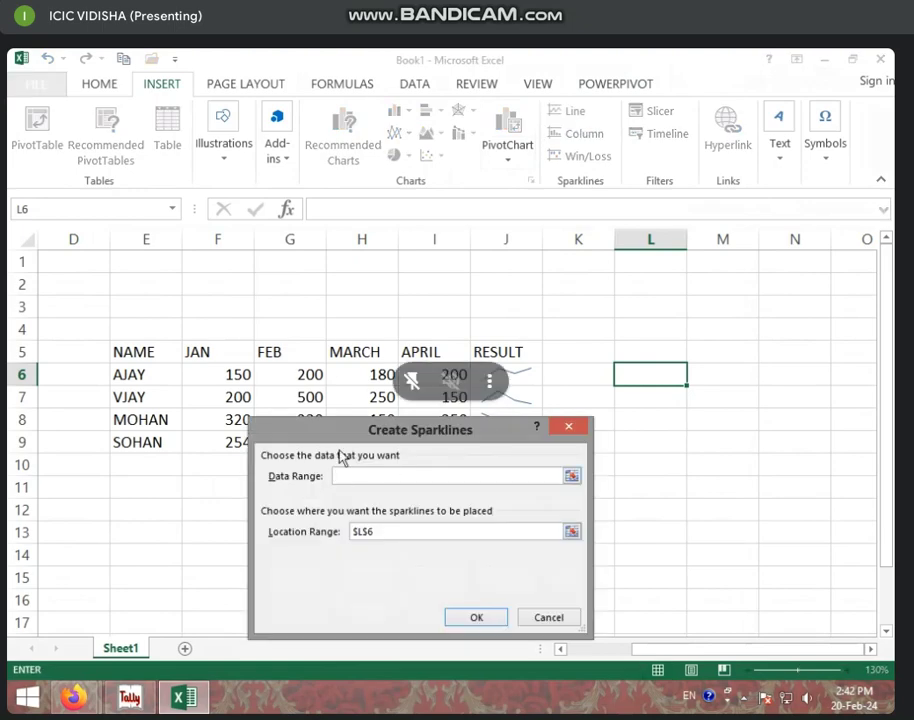
{"action": "left_click_drag", "start_coordinate": [241, 373], "coordinate": [430, 385]}
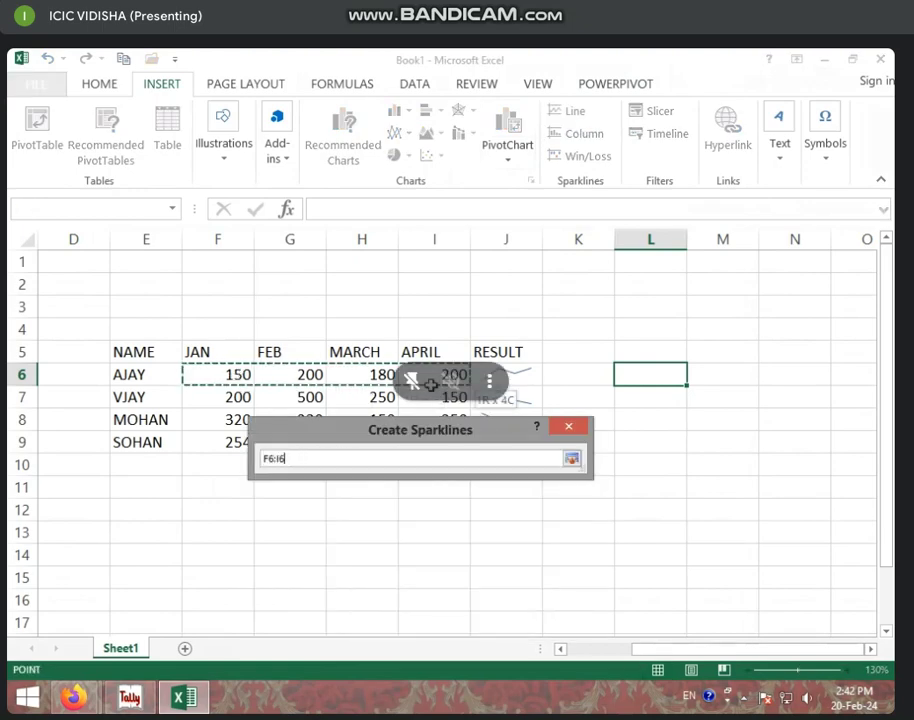
{"action": "left_click_drag", "start_coordinate": [430, 384], "coordinate": [434, 382]}
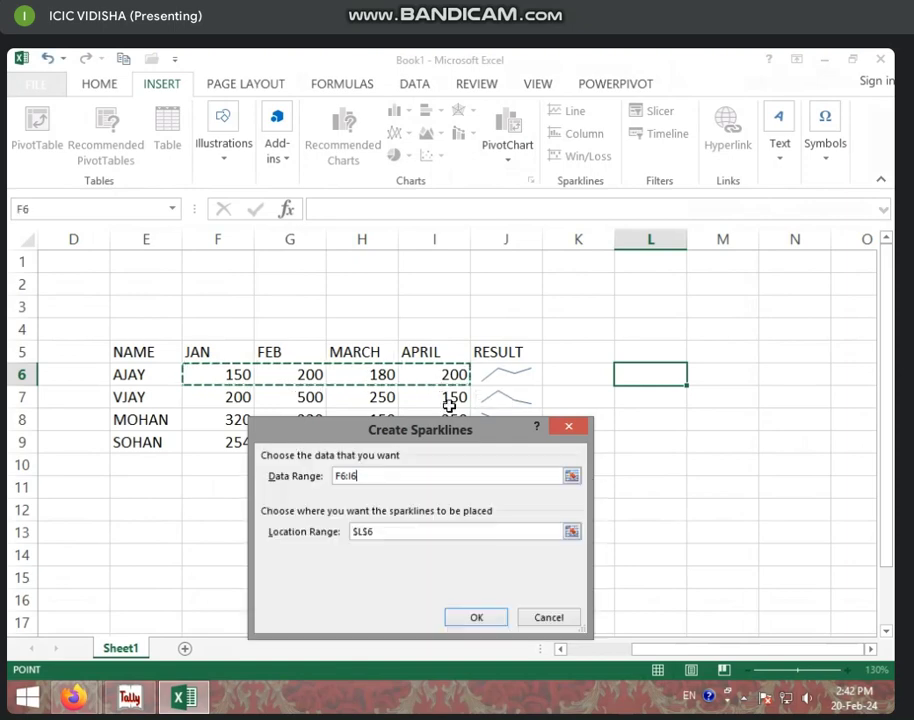
{"action": "left_click", "coordinate": [474, 619]}
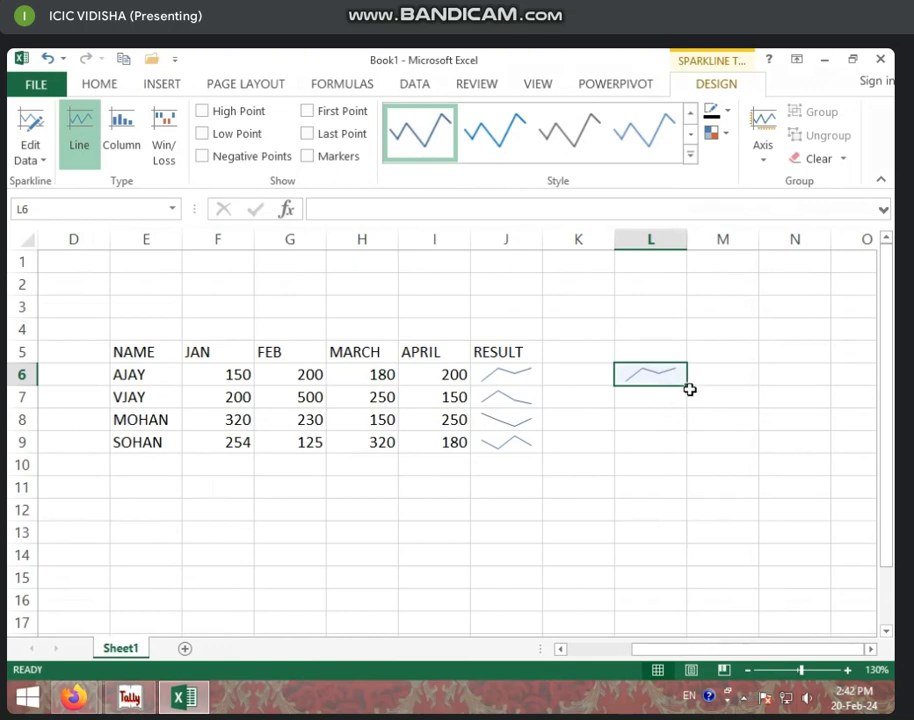
{"action": "left_click_drag", "start_coordinate": [686, 386], "coordinate": [686, 453]}
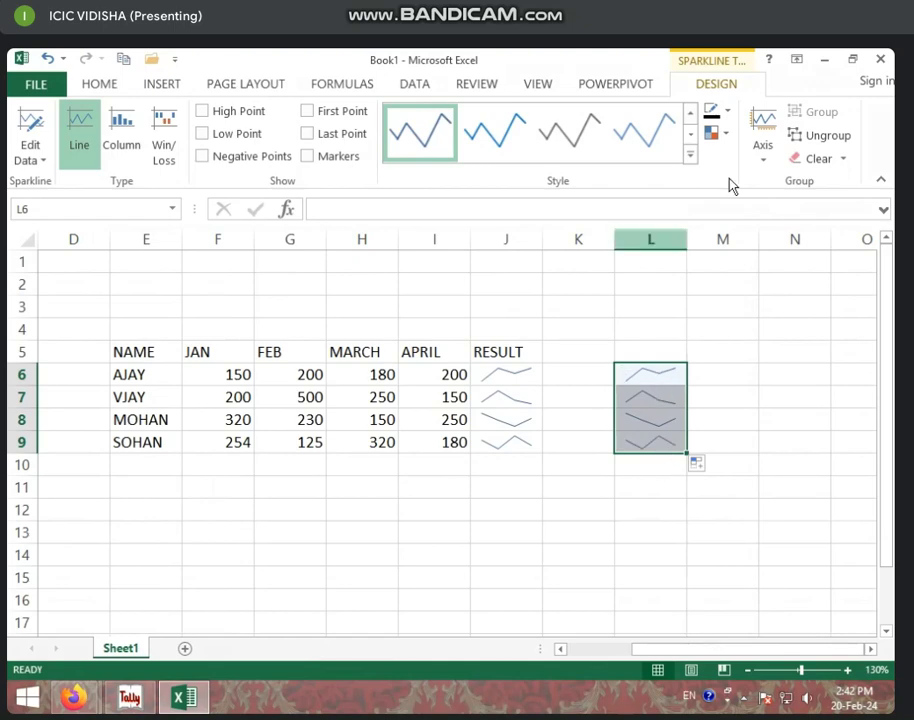
{"action": "left_click", "coordinate": [665, 388]}
{"action": "left_click", "coordinate": [655, 370]}
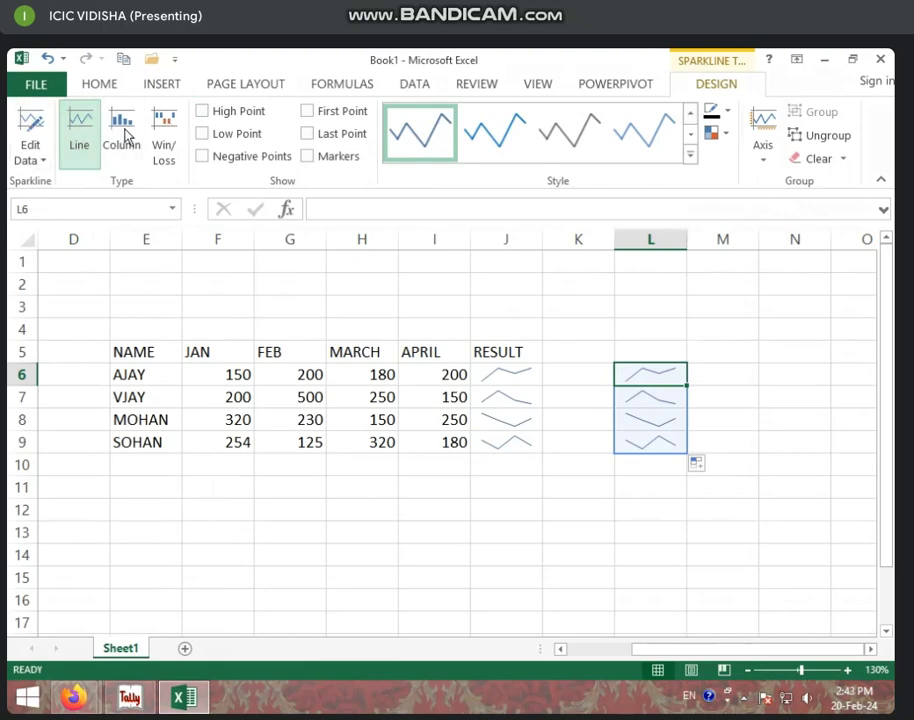
{"action": "left_click", "coordinate": [162, 86]}
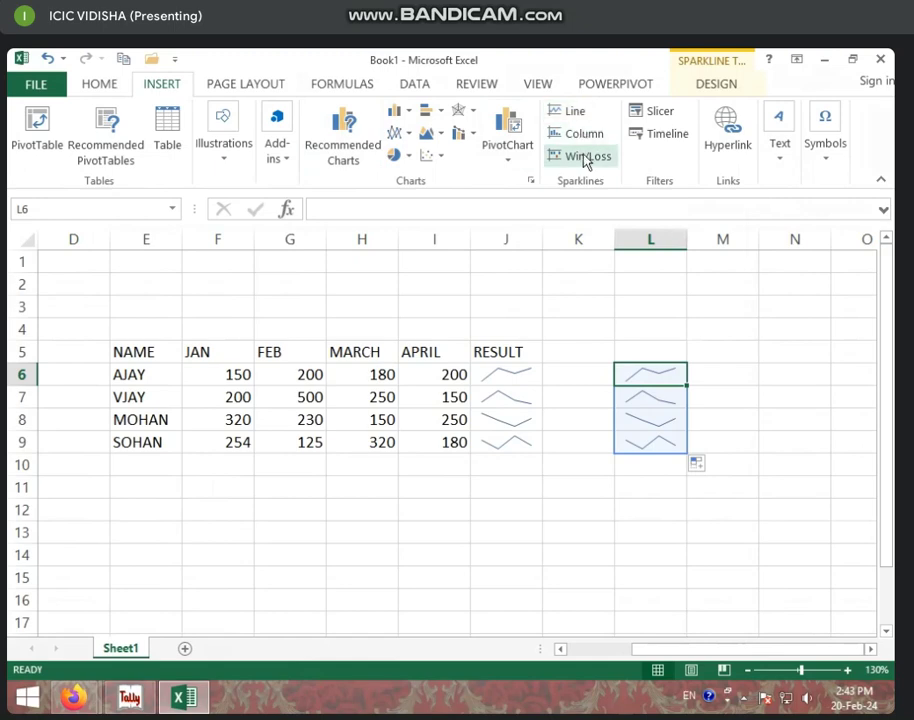
{"action": "left_click", "coordinate": [700, 80]}
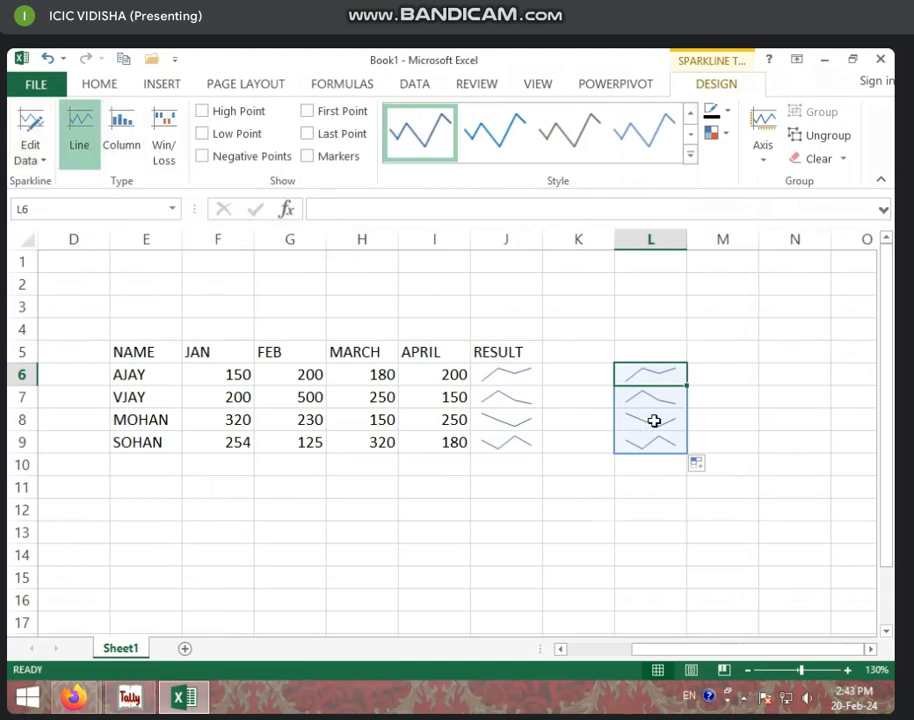
{"action": "left_click_drag", "start_coordinate": [643, 382], "coordinate": [643, 436]}
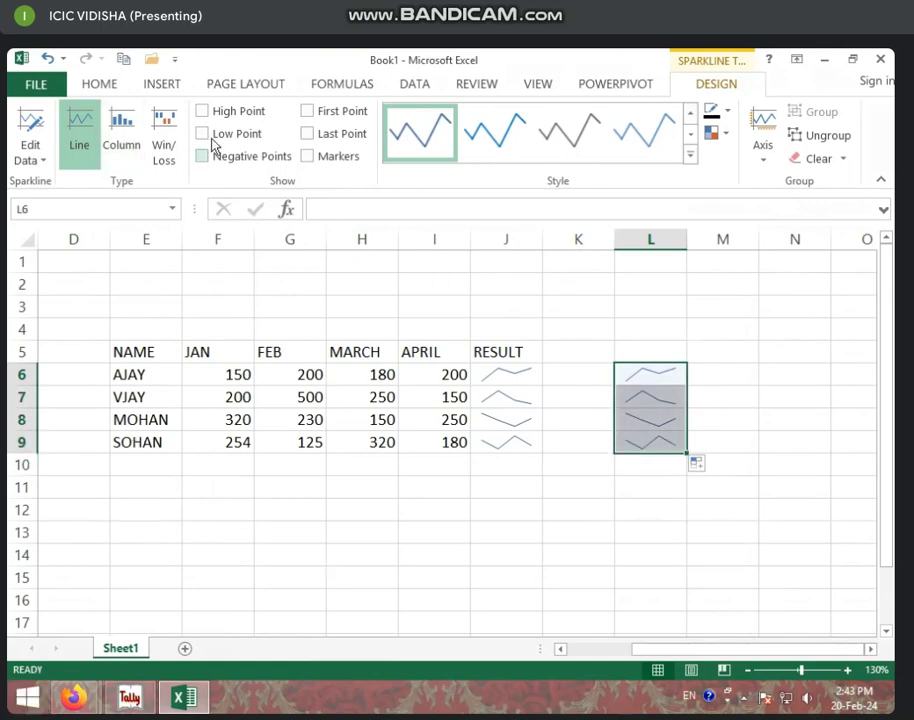
{"action": "left_click", "coordinate": [124, 139]}
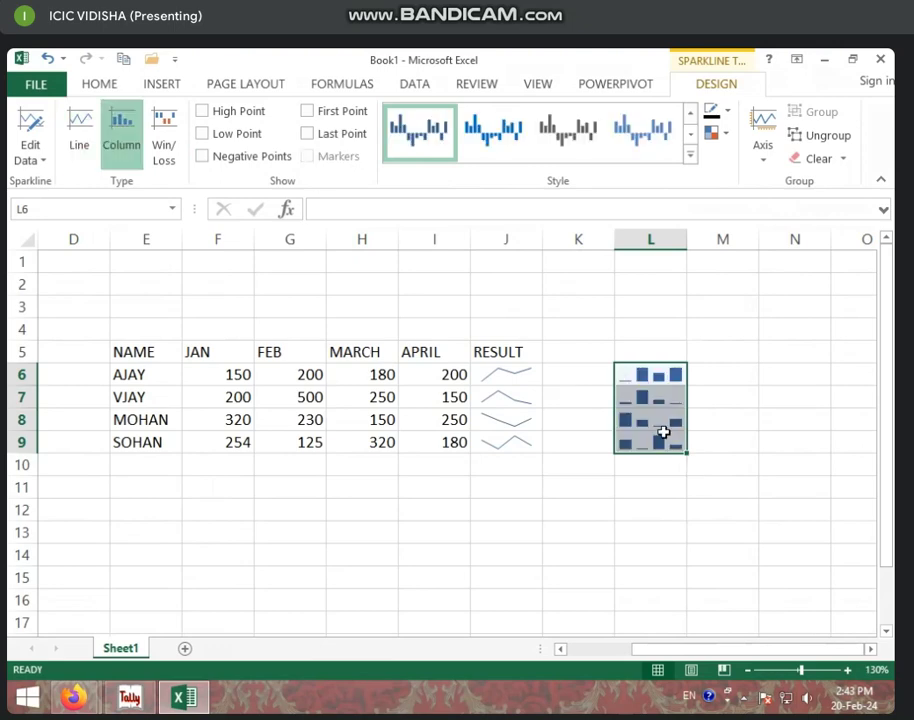
{"action": "left_click_drag", "start_coordinate": [508, 382], "coordinate": [500, 445]}
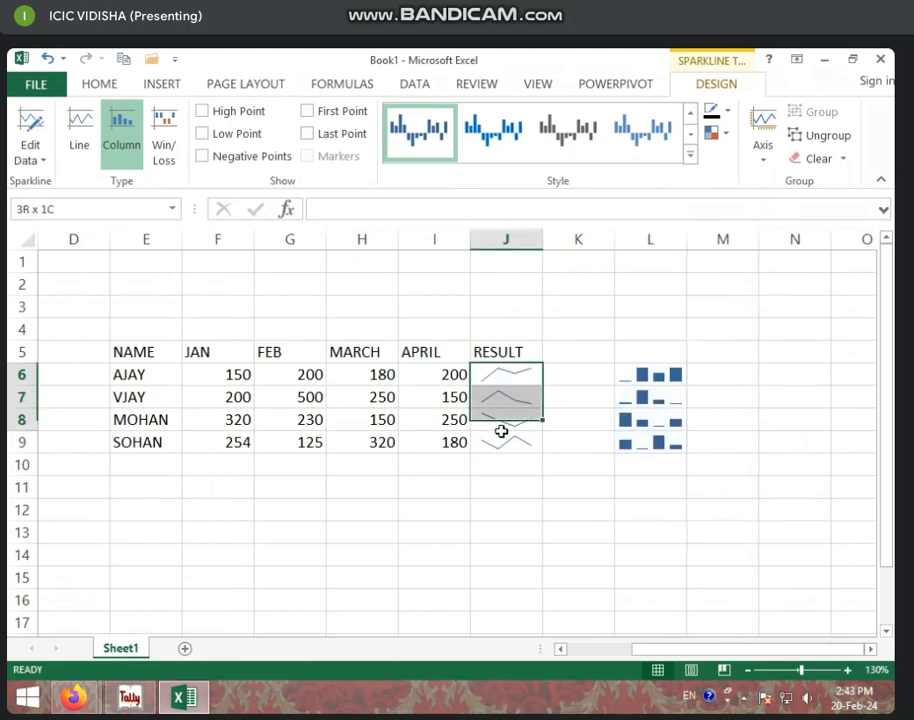
{"action": "left_click_drag", "start_coordinate": [649, 375], "coordinate": [655, 445]}
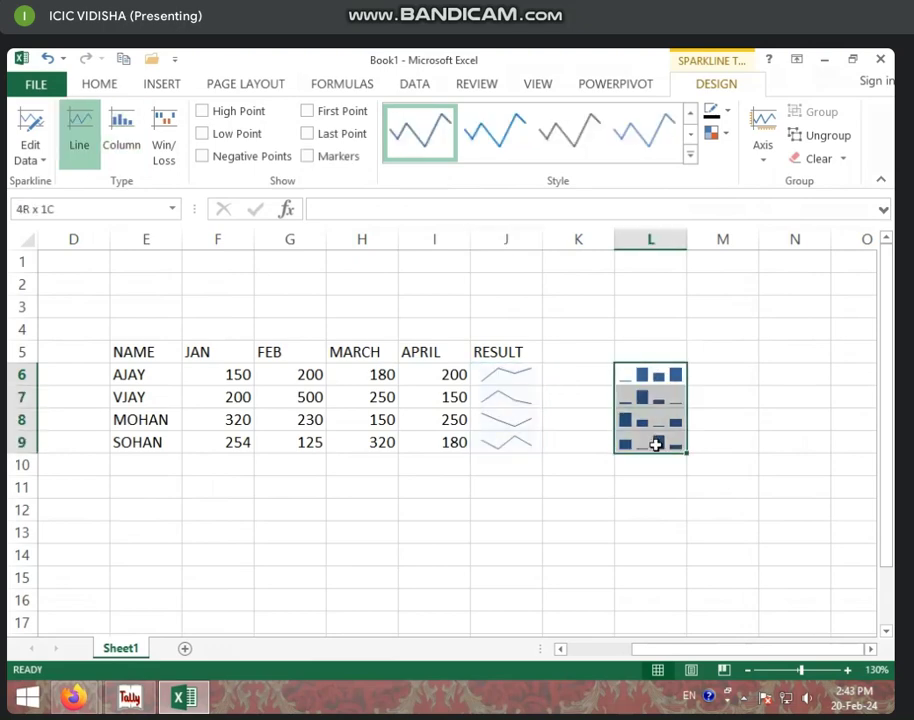
{"action": "left_click", "coordinate": [121, 140]}
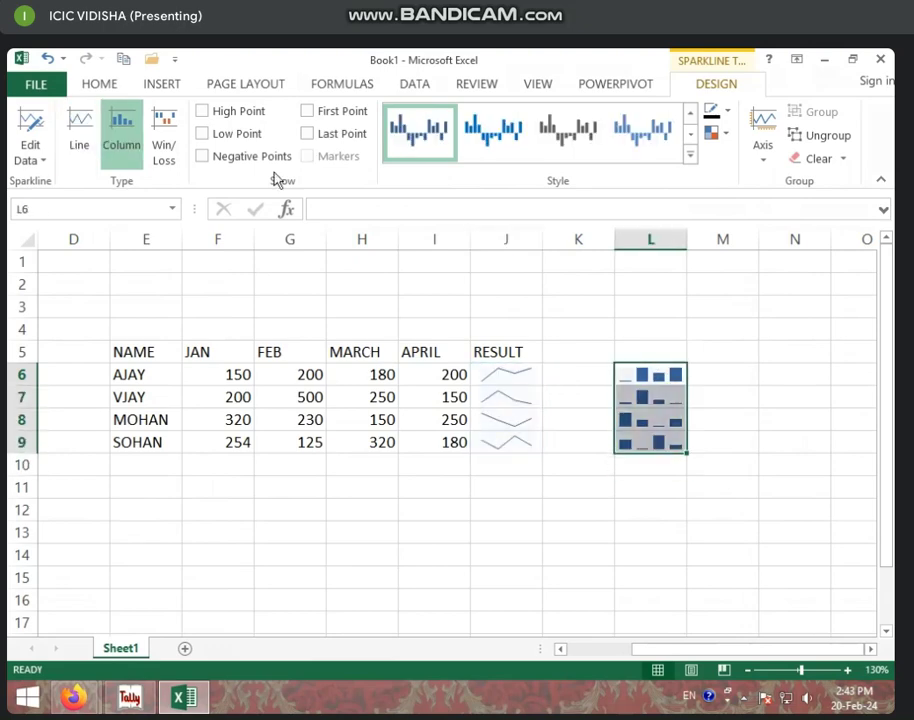
{"action": "left_click", "coordinate": [166, 148]}
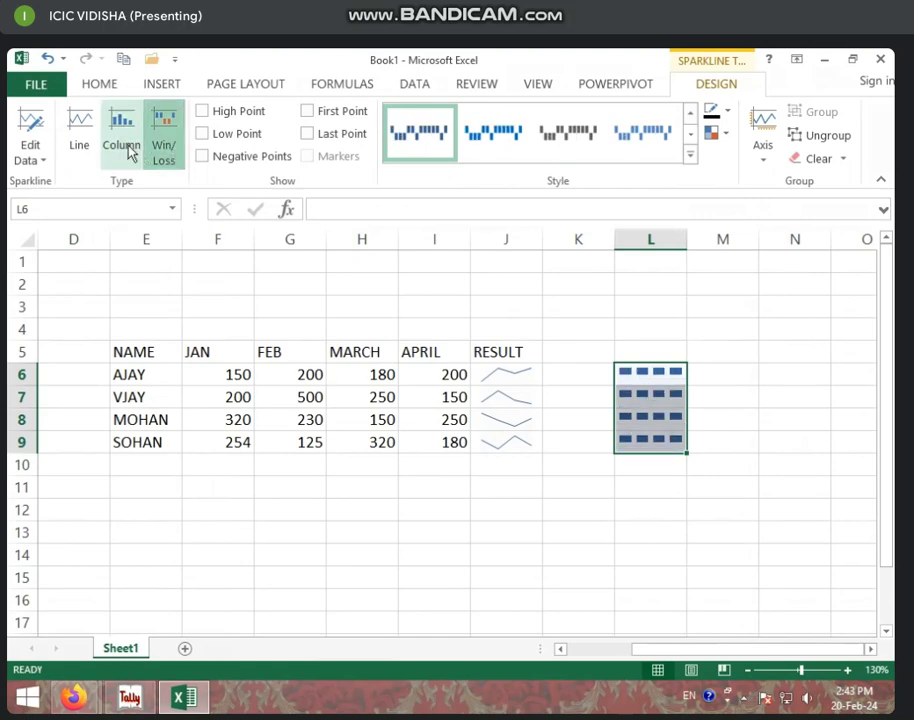
{"action": "left_click", "coordinate": [127, 150]}
{"action": "left_click", "coordinate": [72, 150]}
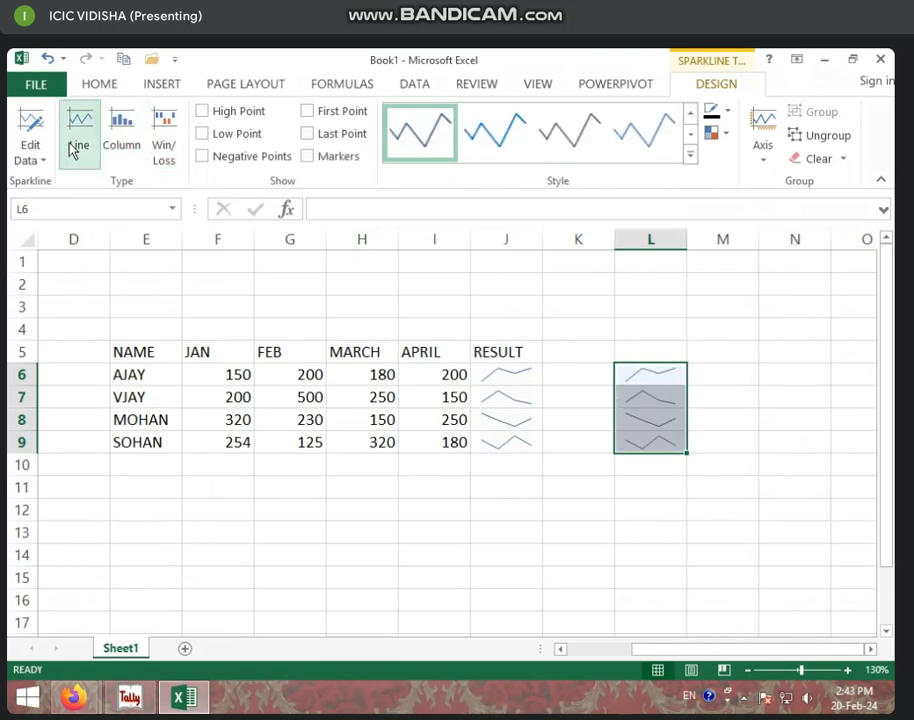
Switch the L6:L9 sparklines to Win/Loss, then select the RESULT sparklines in J6:J9.
{"action": "left_click", "coordinate": [163, 150]}
{"action": "left_click", "coordinate": [161, 86]}
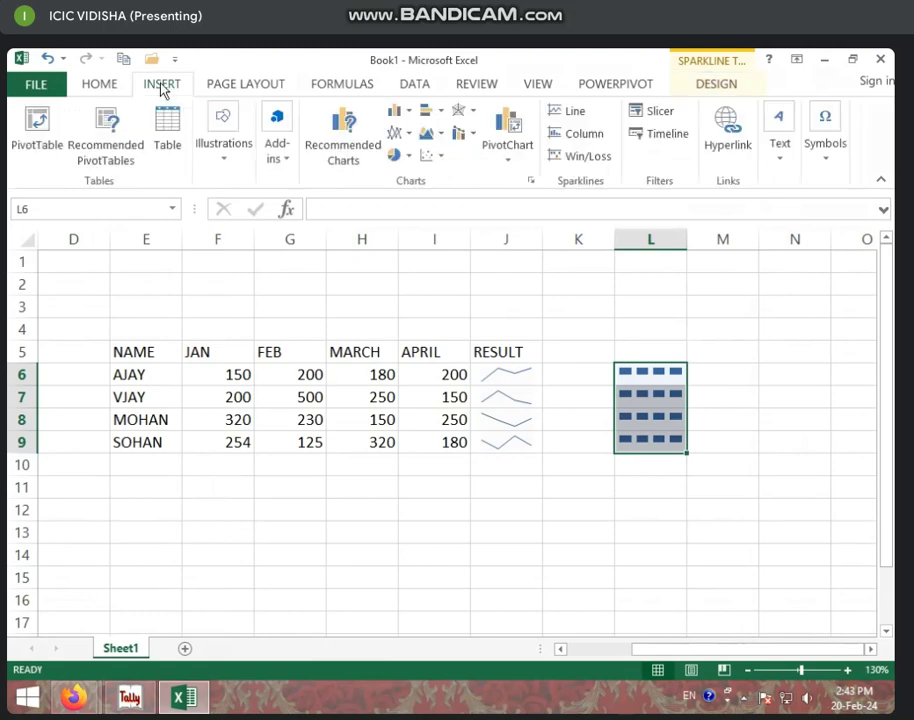
{"action": "left_click", "coordinate": [556, 136]}
{"action": "left_click", "coordinate": [569, 428]}
{"action": "left_click", "coordinate": [577, 113]}
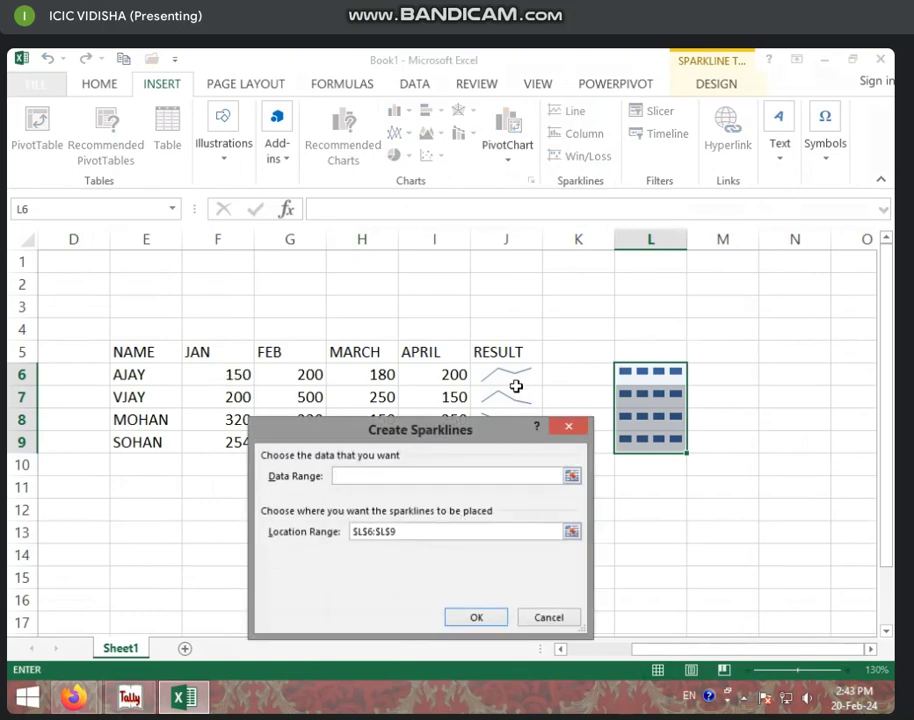
{"action": "left_click", "coordinate": [548, 617]}
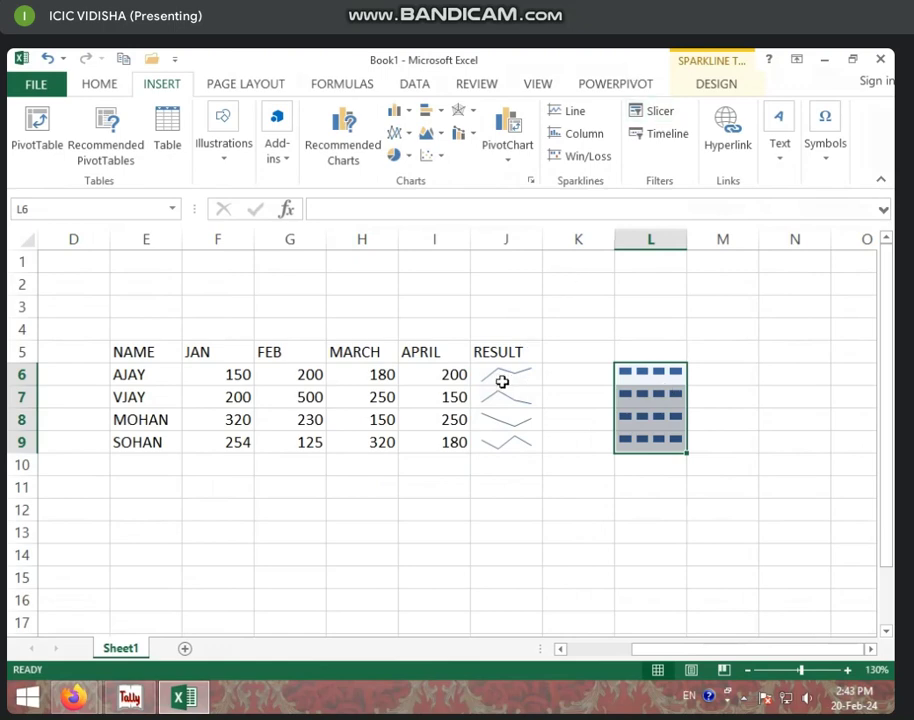
{"action": "left_click_drag", "start_coordinate": [628, 383], "coordinate": [634, 429]}
{"action": "left_click_drag", "start_coordinate": [532, 369], "coordinate": [518, 441]}
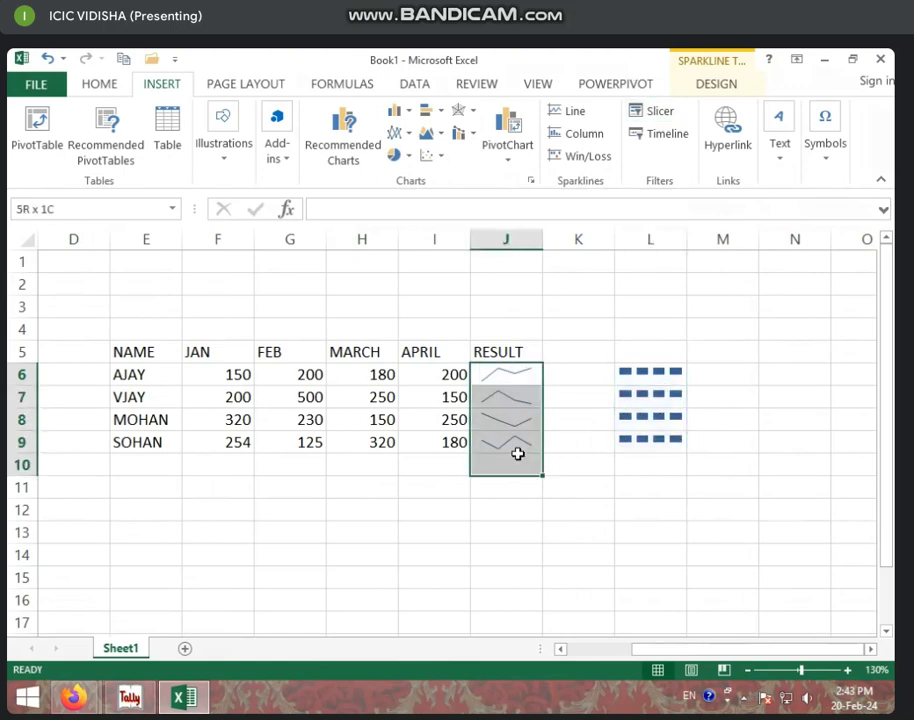
Open Edit Sparklines for the RESULT group and cancel without changing its data or location.
{"action": "left_click", "coordinate": [720, 84]}
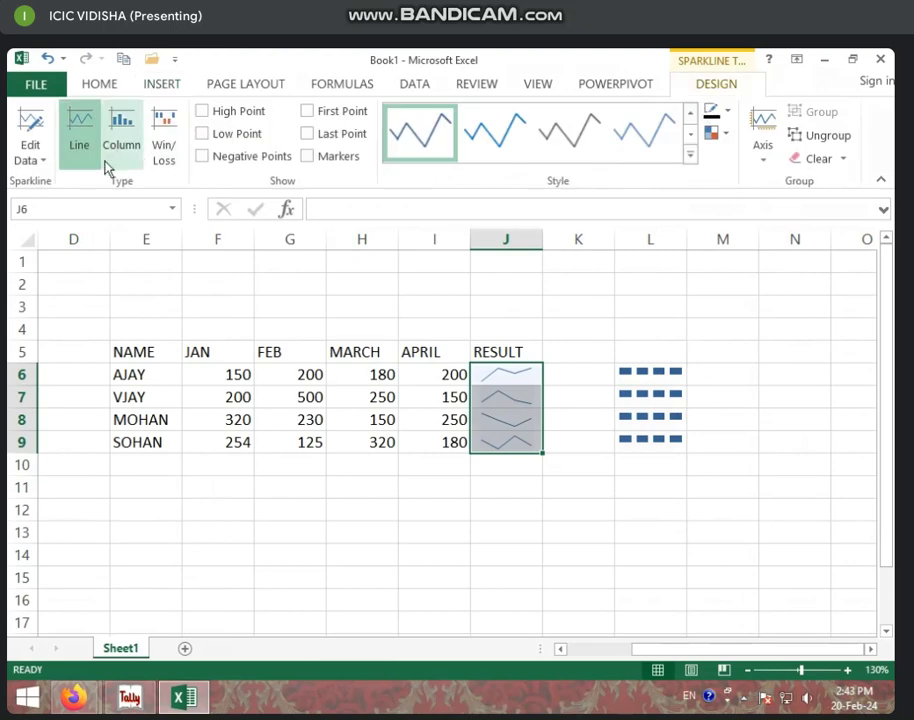
{"action": "left_click", "coordinate": [40, 160]}
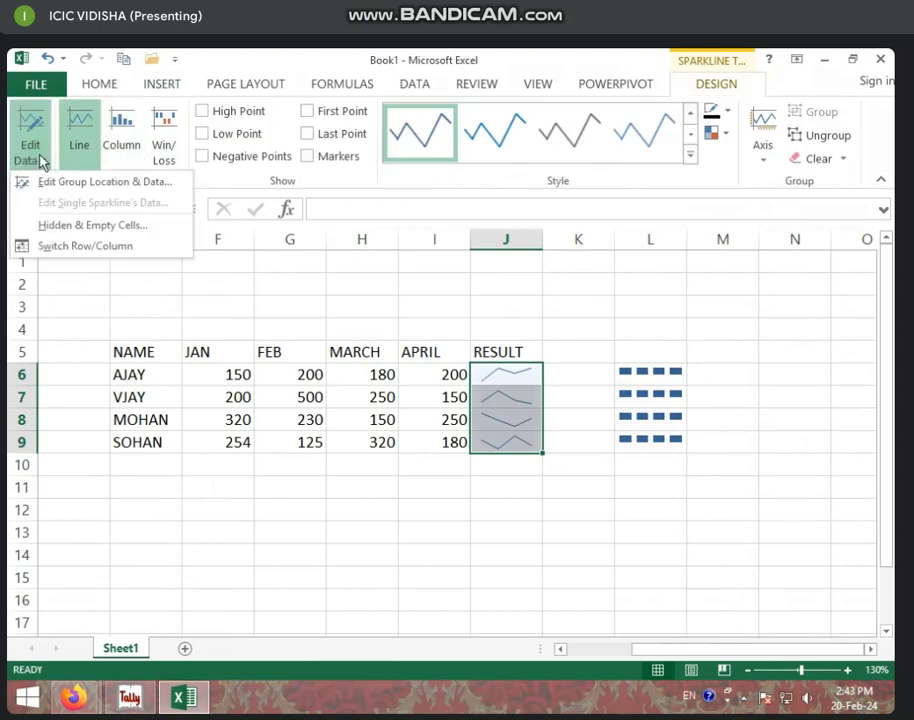
{"action": "left_click", "coordinate": [135, 182]}
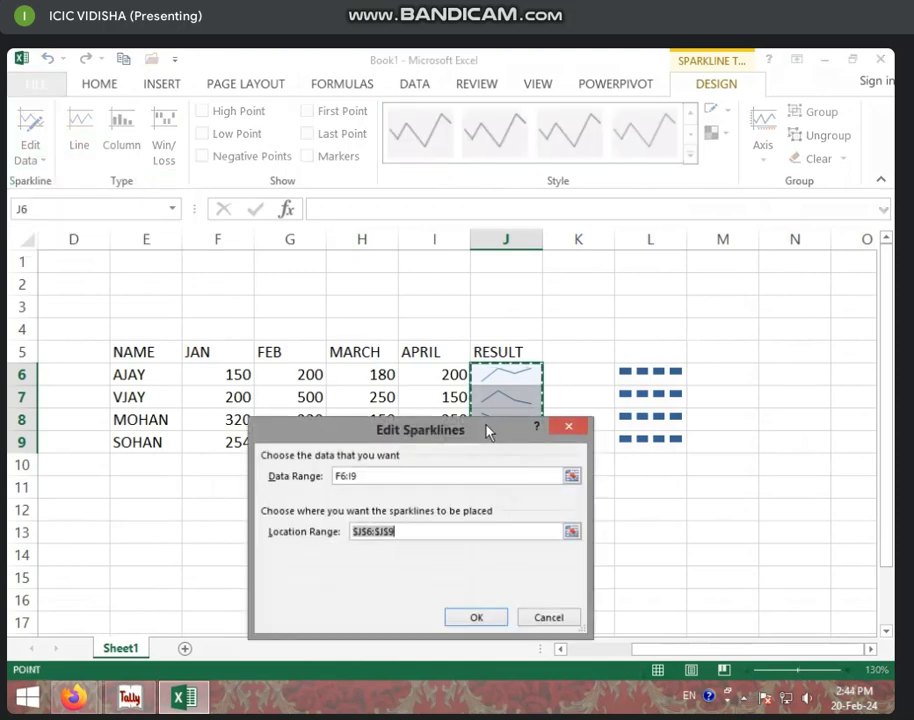
{"action": "left_click_drag", "start_coordinate": [487, 430], "coordinate": [324, 419]}
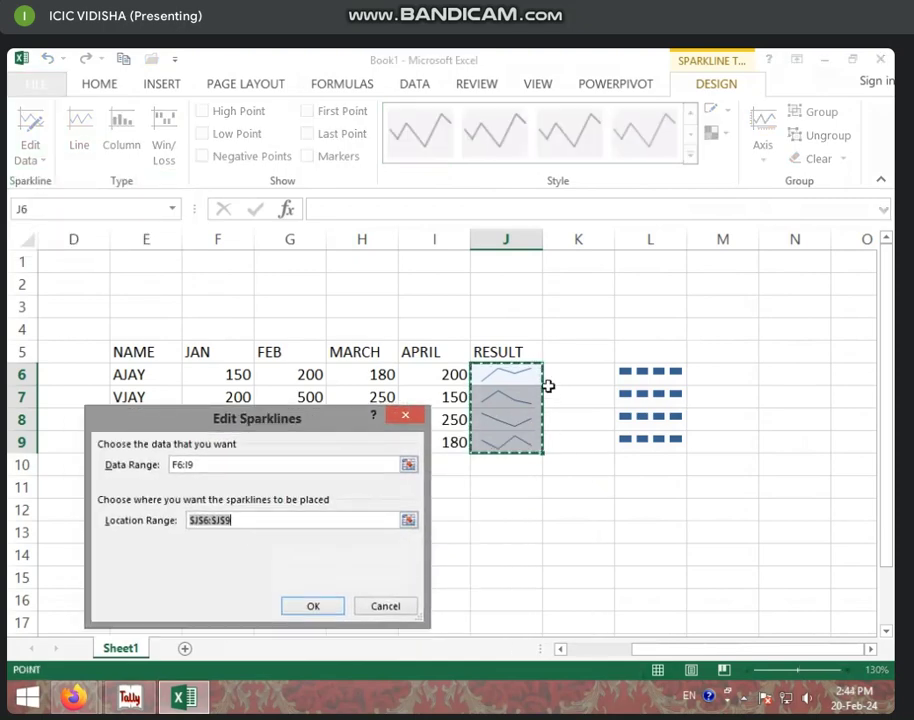
{"action": "left_click", "coordinate": [390, 607]}
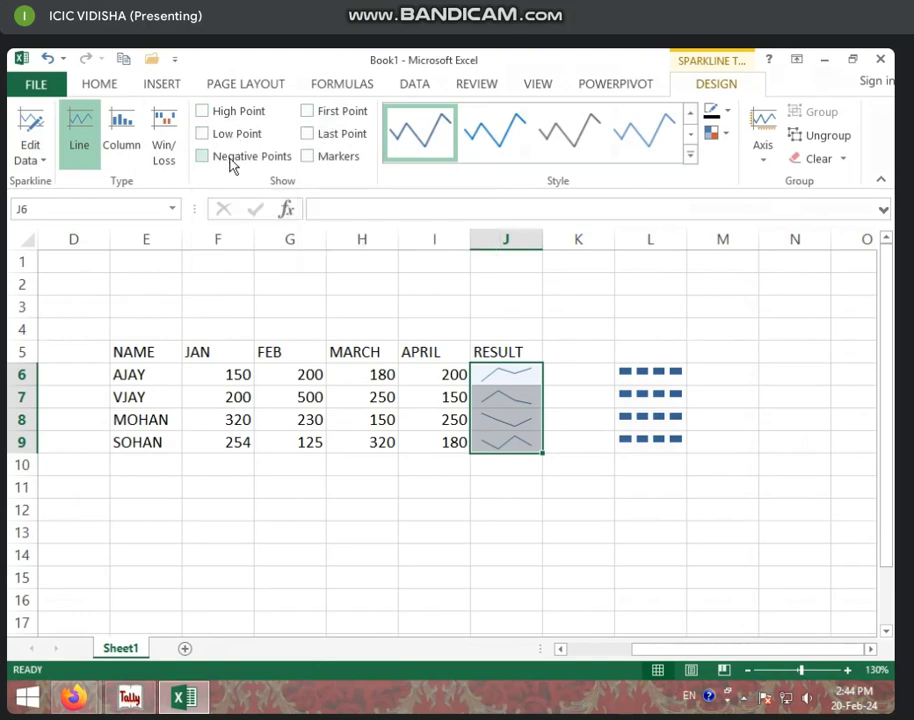
Select the RESULT sparklines in J6:J9.
{"action": "left_click", "coordinate": [516, 376]}
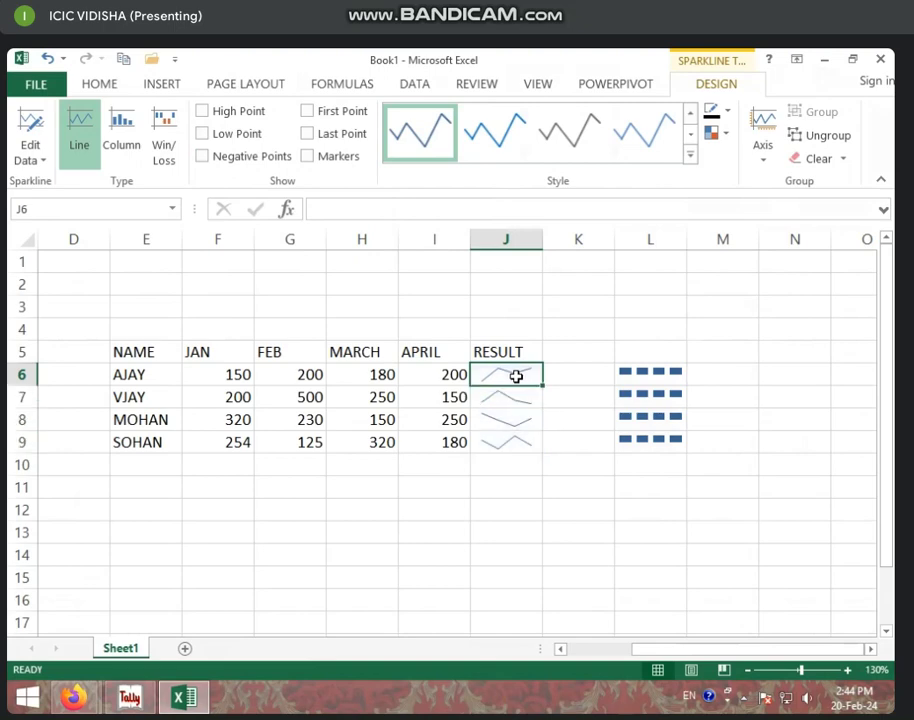
{"action": "left_click_drag", "start_coordinate": [516, 376], "coordinate": [513, 429]}
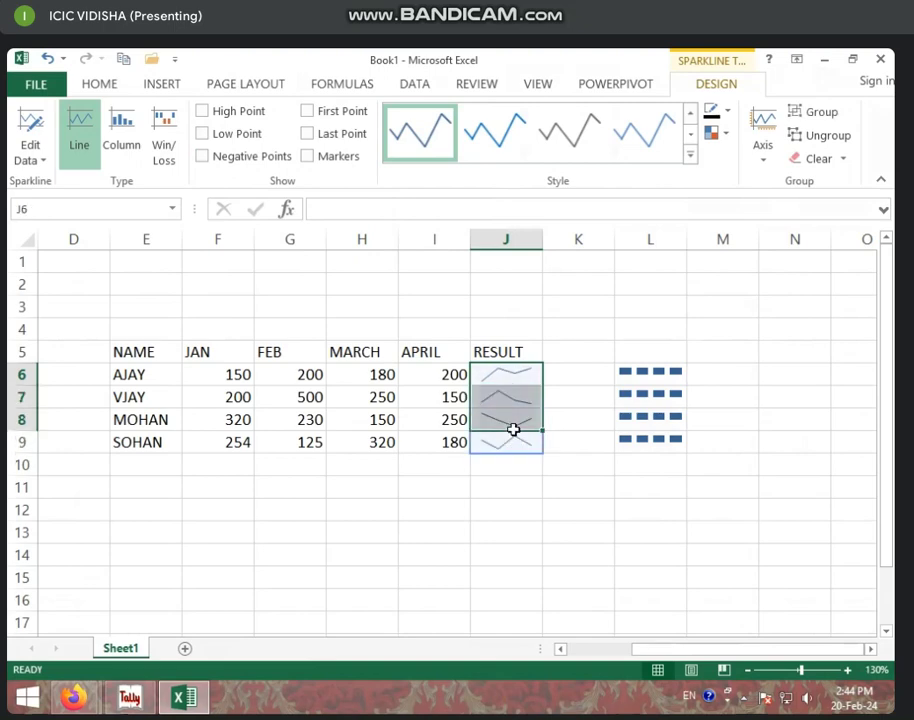
{"action": "left_click_drag", "start_coordinate": [504, 373], "coordinate": [504, 440]}
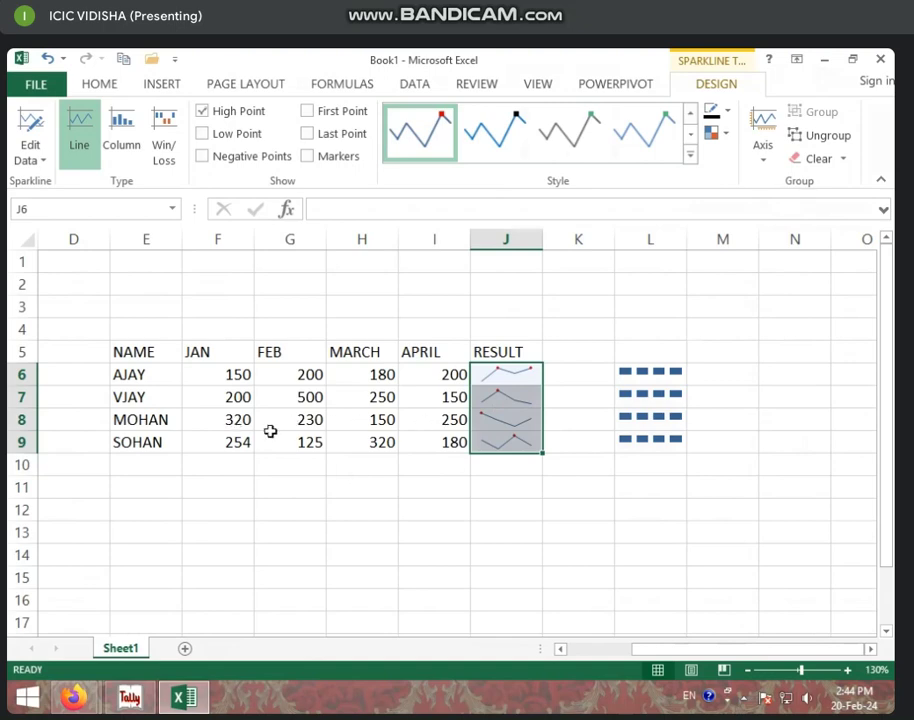
Change MOHAN's FEB value in G8 to 400, then reselect the sparklines in J6:J9.
{"action": "left_click", "coordinate": [284, 420]}
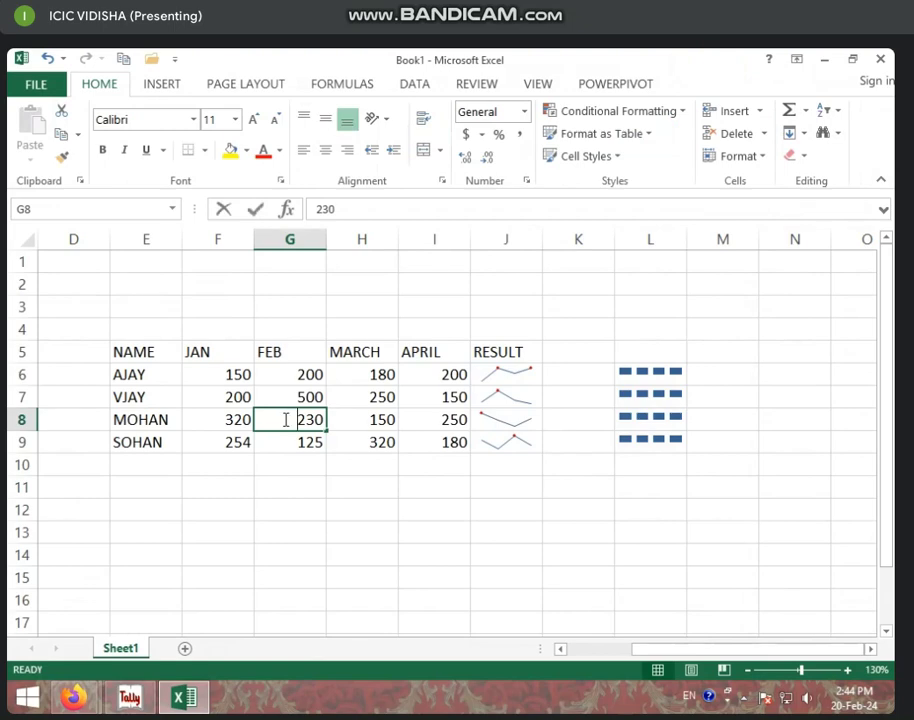
{"action": "type", "text": "400"}
{"action": "key", "text": "Return"}
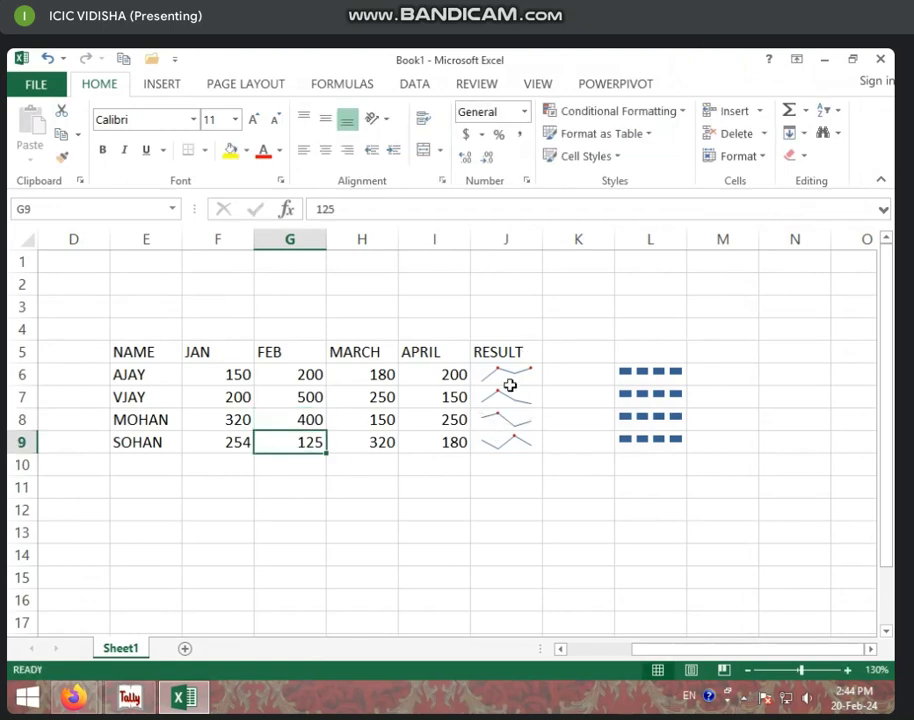
{"action": "left_click_drag", "start_coordinate": [505, 376], "coordinate": [501, 444]}
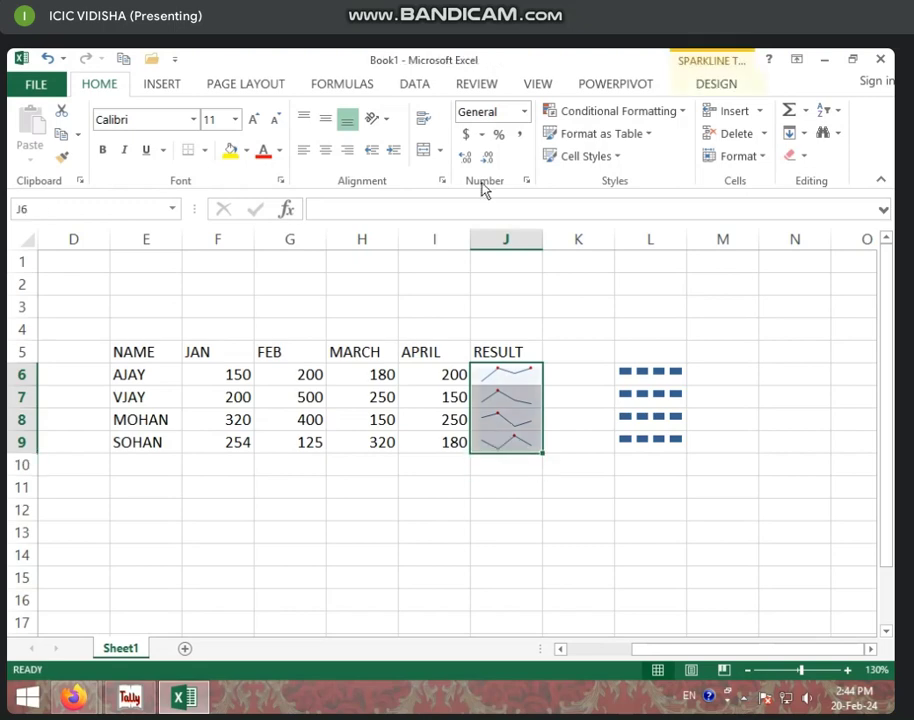
Try a black sparkline style, then settle on a yellow style with high points marked.
{"action": "left_click", "coordinate": [712, 85]}
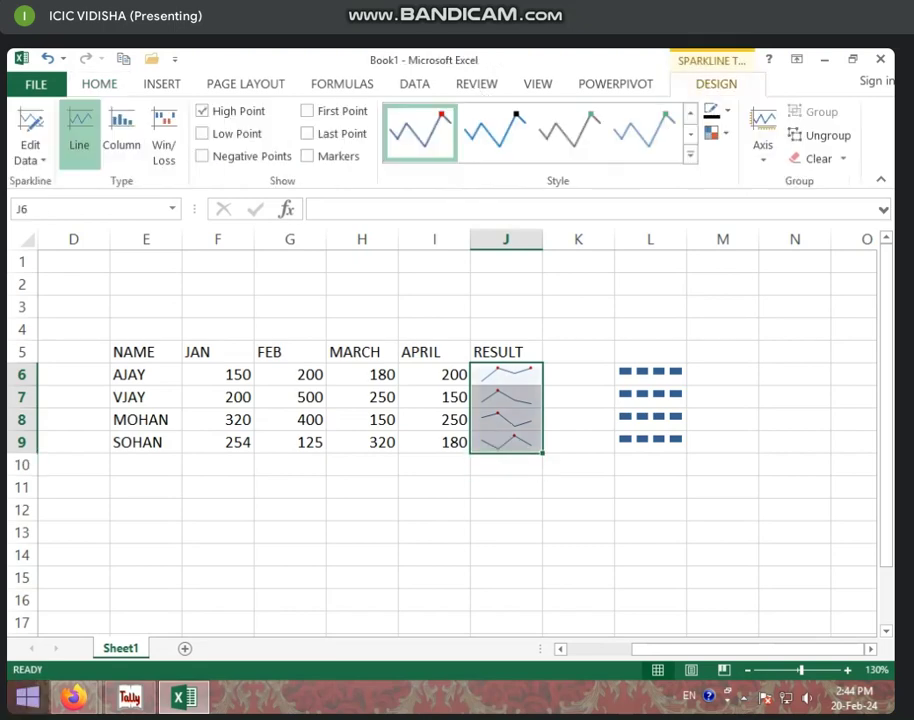
{"action": "left_click", "coordinate": [235, 114]}
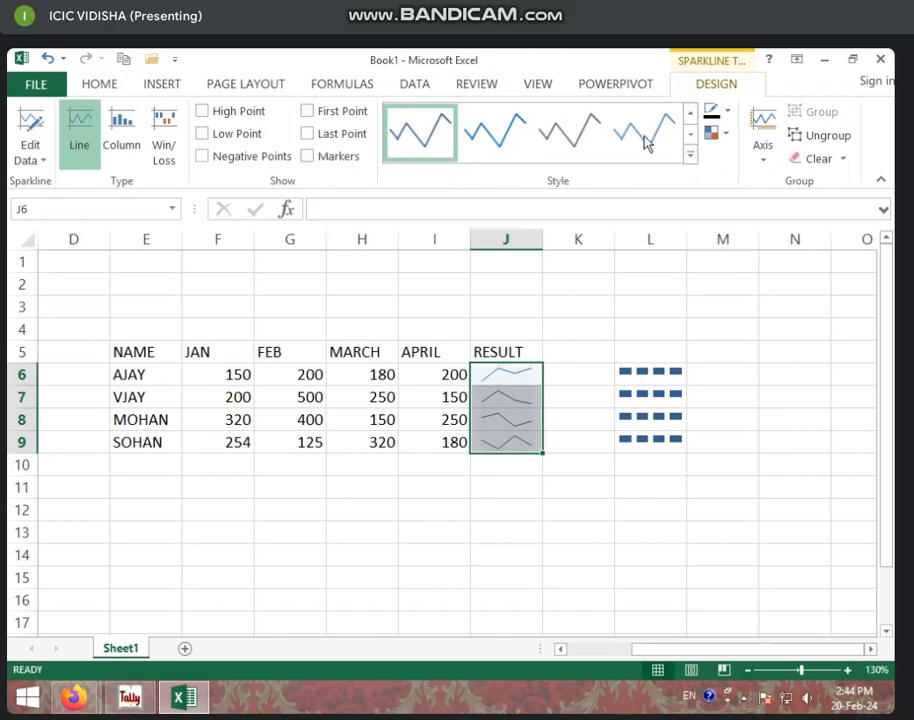
{"action": "left_click", "coordinate": [690, 155]}
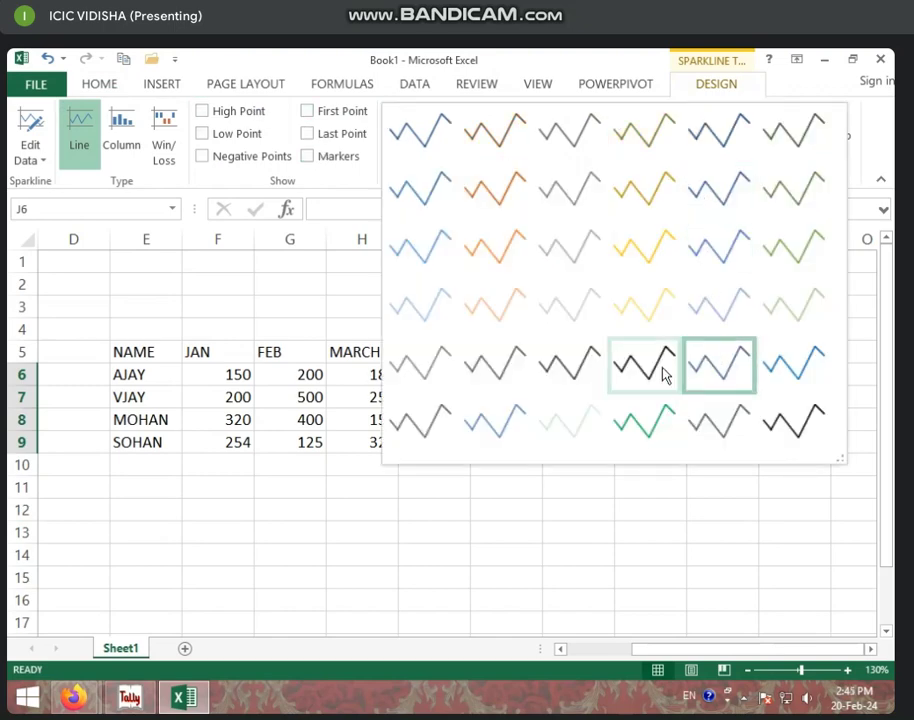
{"action": "left_click", "coordinate": [588, 358]}
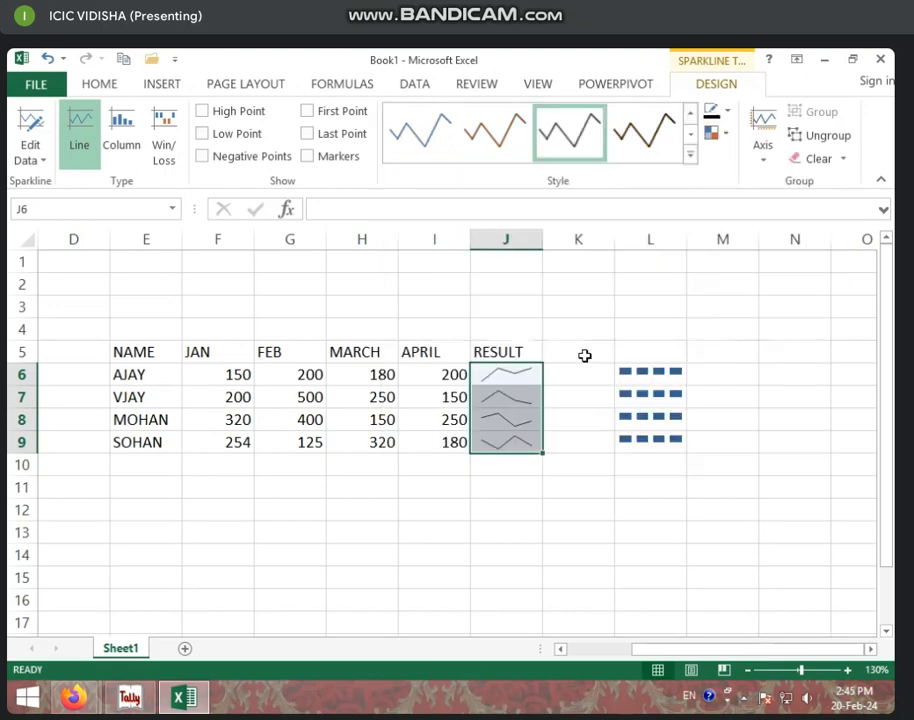
{"action": "left_click", "coordinate": [255, 112]}
{"action": "left_click", "coordinate": [689, 155]}
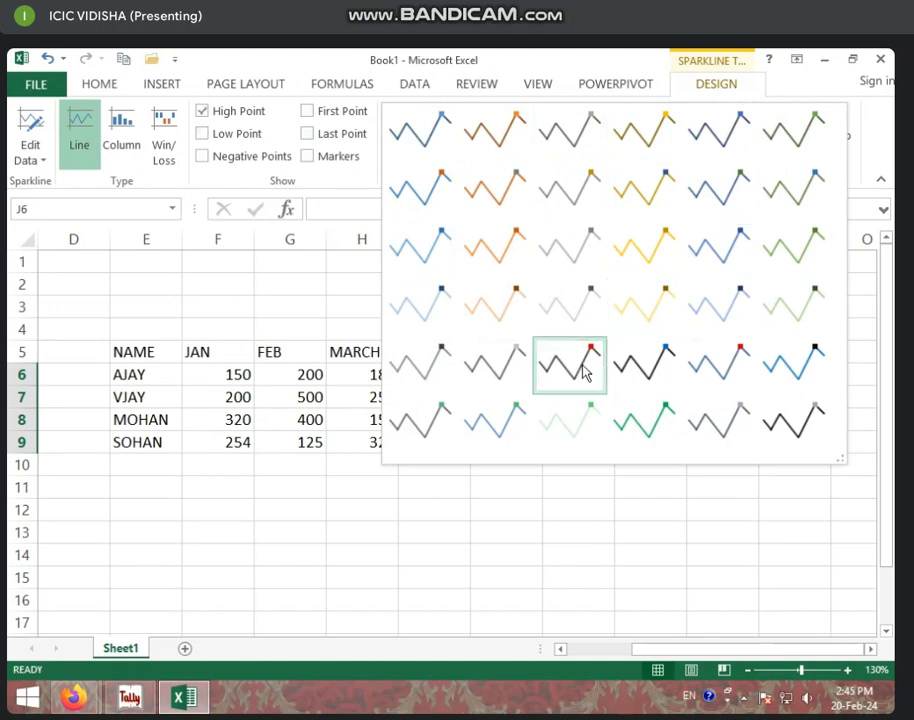
{"action": "left_click", "coordinate": [658, 310]}
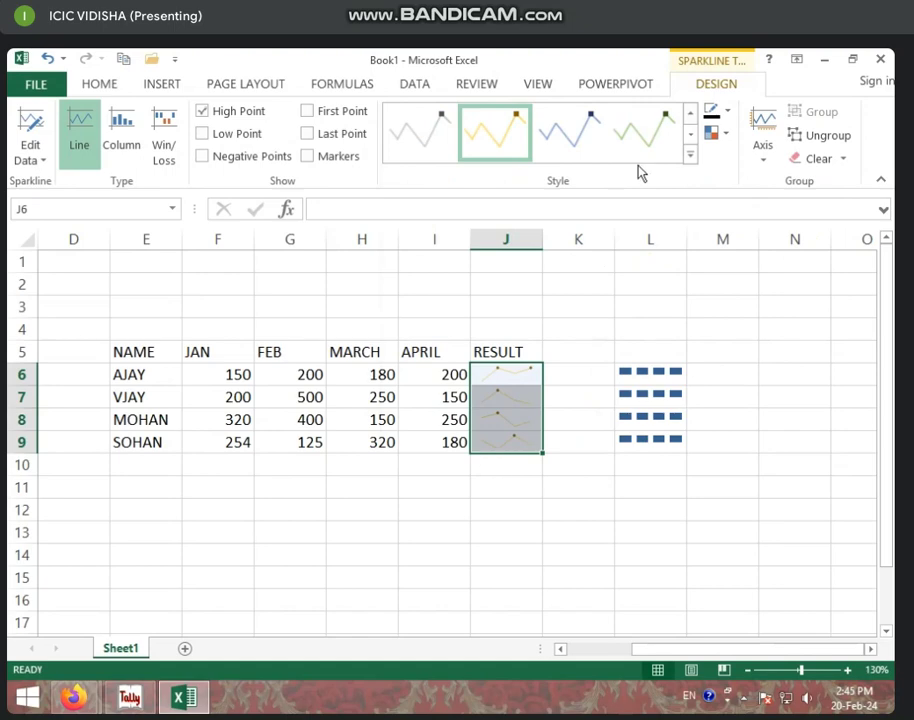
Apply a dark sparkline style and swap the high-point markers for red low-point markers.
{"action": "left_click", "coordinate": [690, 156]}
{"action": "left_click", "coordinate": [583, 375]}
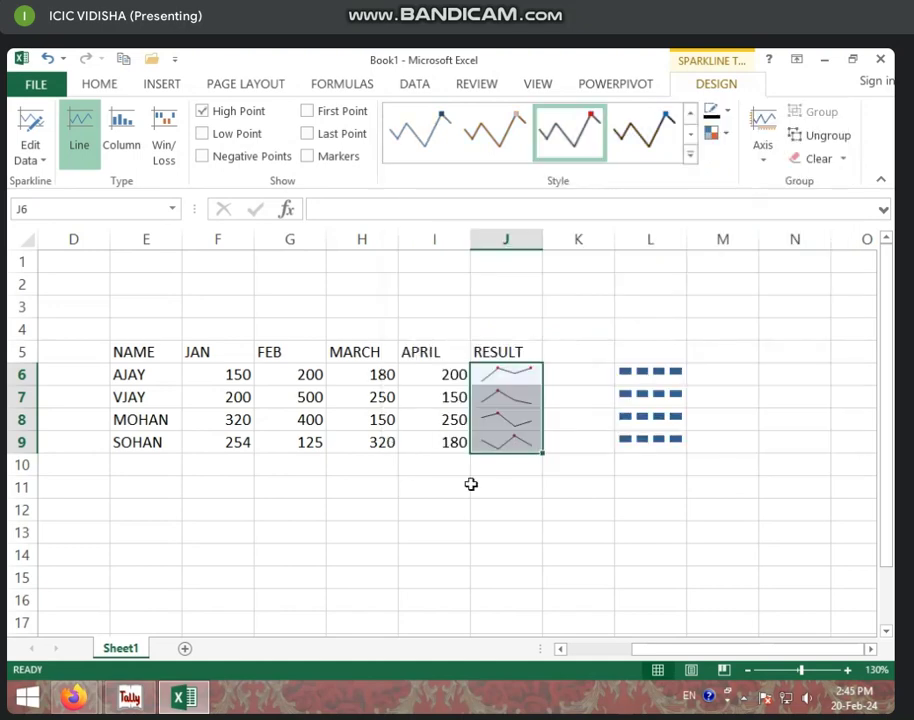
{"action": "left_click", "coordinate": [241, 115]}
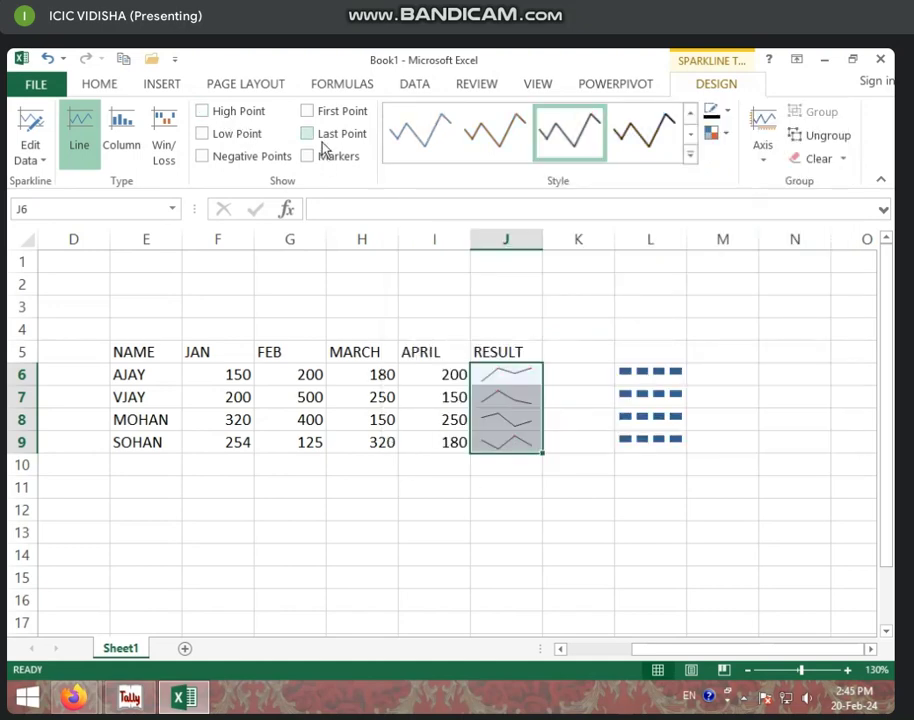
{"action": "left_click", "coordinate": [244, 137]}
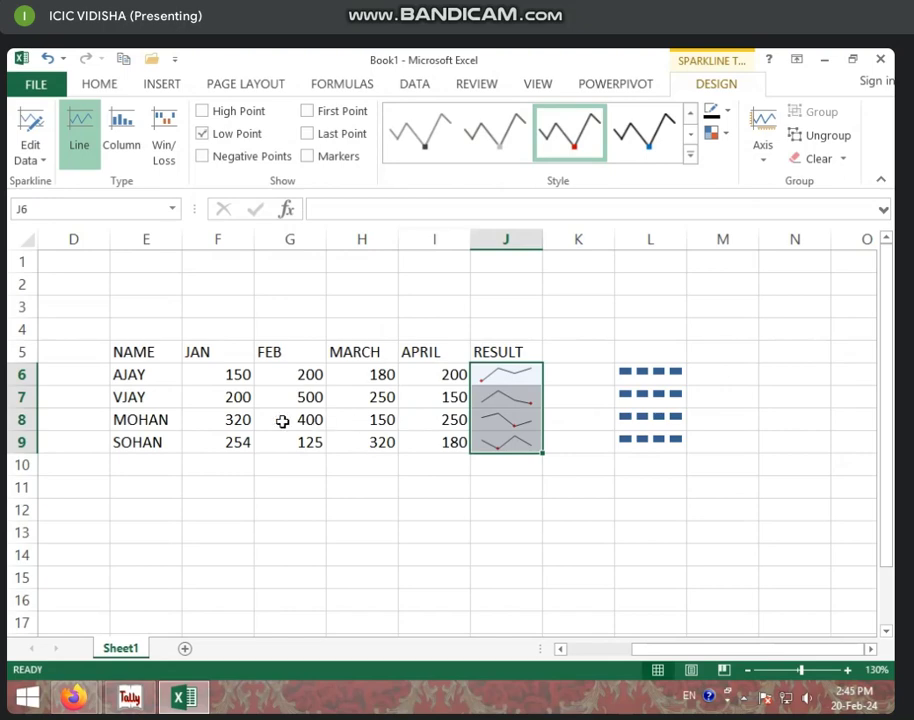
Change MOHAN's APRIL value in I8 to 100 and reselect the column J sparklines.
{"action": "left_click", "coordinate": [450, 422]}
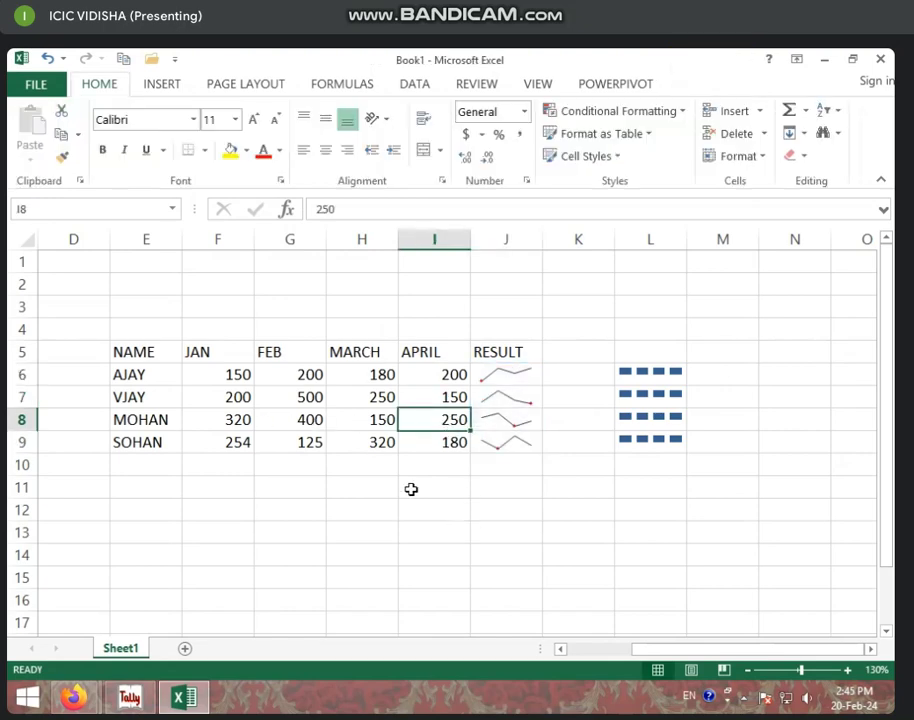
{"action": "type", "text": "100"}
{"action": "key", "text": "Return"}
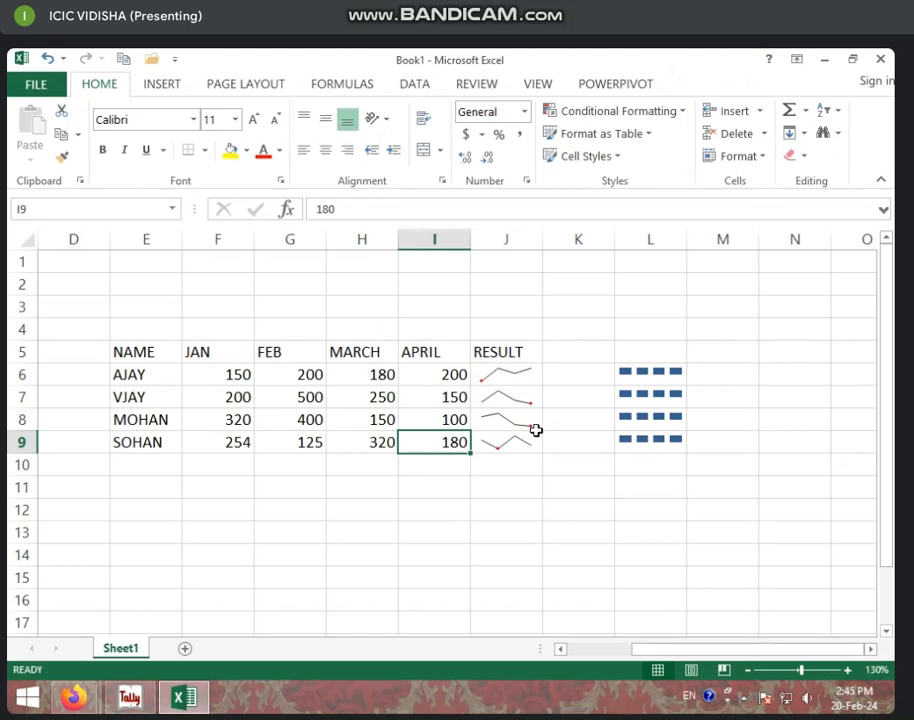
{"action": "left_click", "coordinate": [506, 392]}
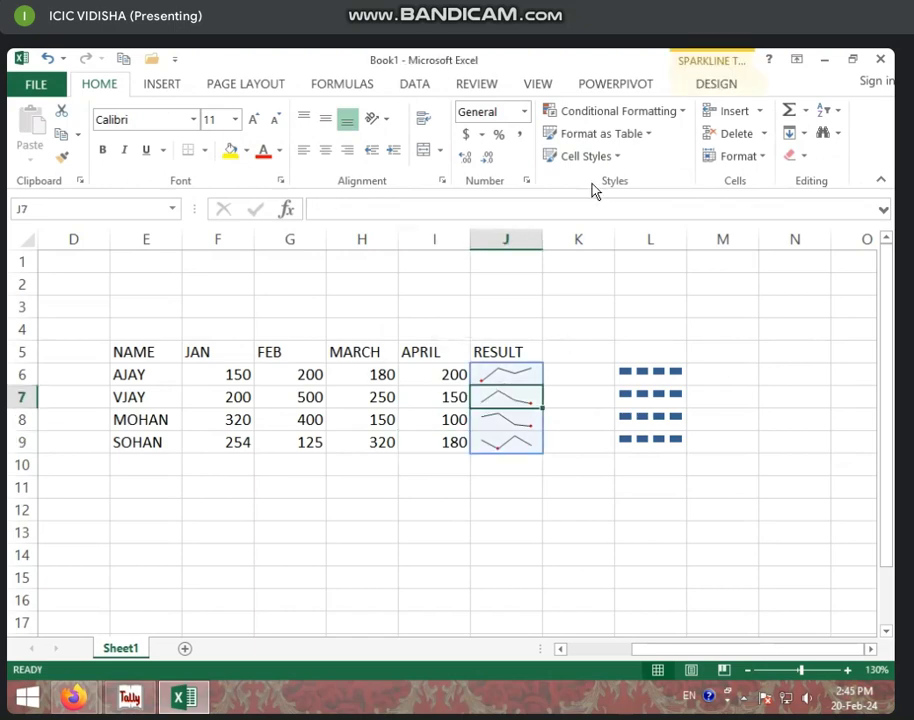
Clear the low-point markers and try Negative Points on and off.
{"action": "left_click", "coordinate": [716, 88]}
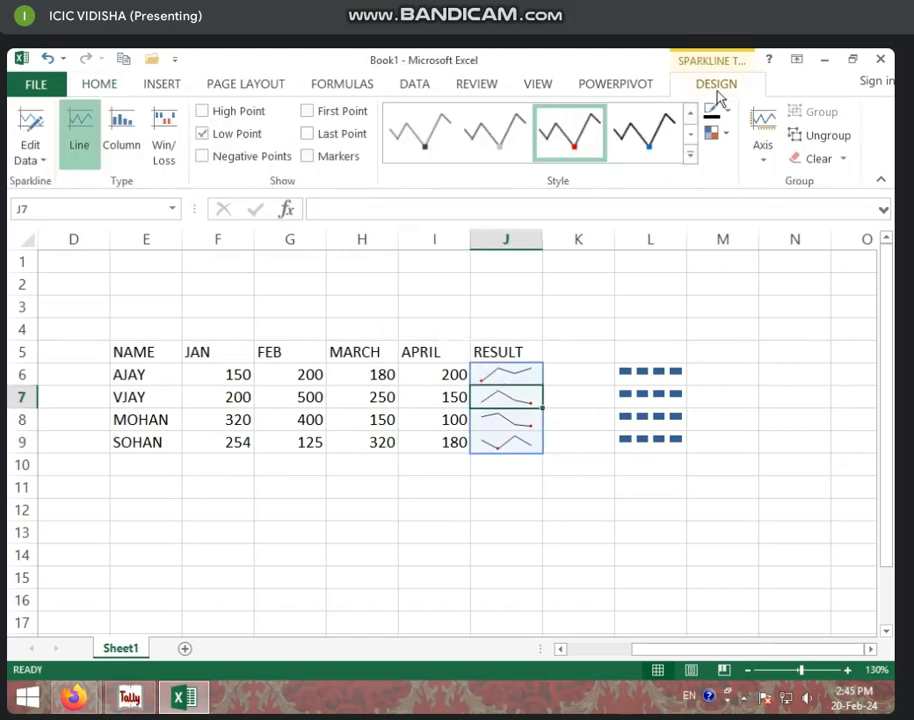
{"action": "left_click", "coordinate": [232, 135]}
{"action": "left_click", "coordinate": [239, 160]}
{"action": "left_click", "coordinate": [240, 158]}
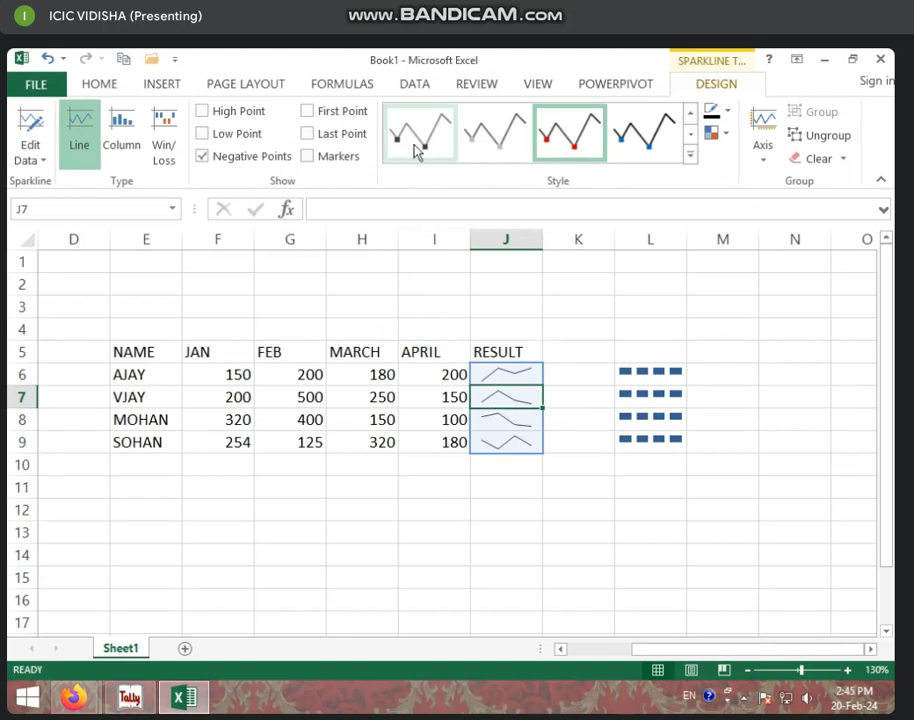
Reselect J6:J9 and preview First Point, Last Point and Markers, leaving all unchecked.
{"action": "left_click", "coordinate": [527, 431]}
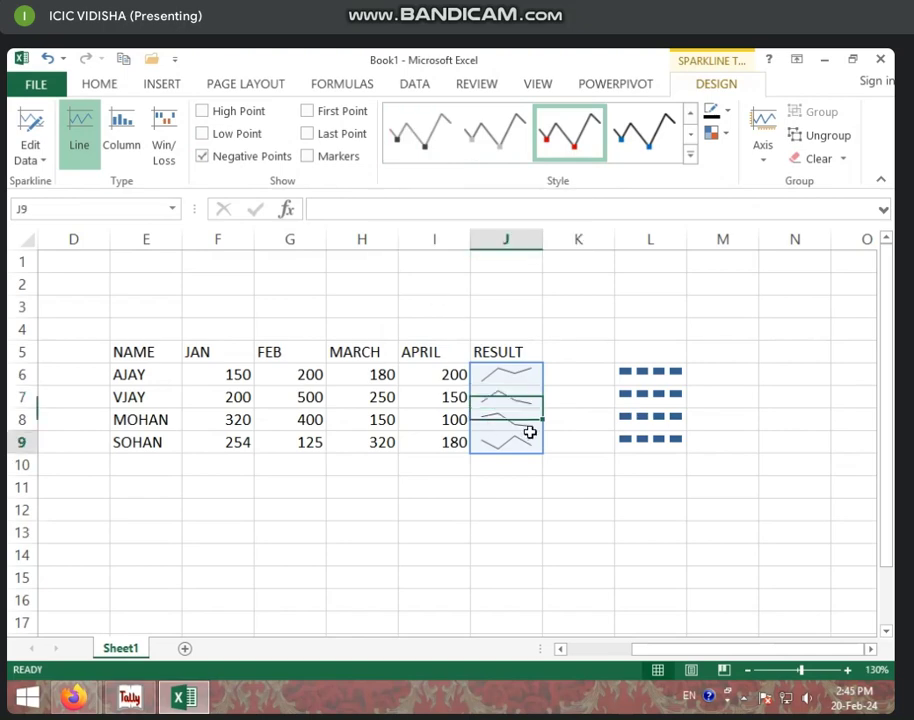
{"action": "left_click_drag", "start_coordinate": [521, 371], "coordinate": [527, 444]}
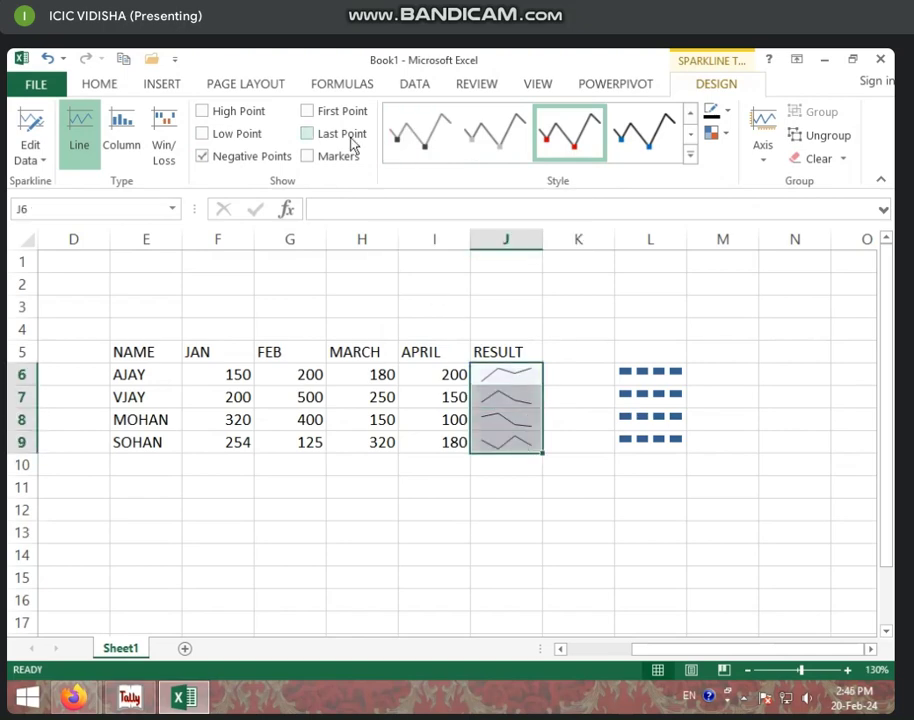
{"action": "left_click", "coordinate": [292, 155]}
{"action": "left_click", "coordinate": [325, 117]}
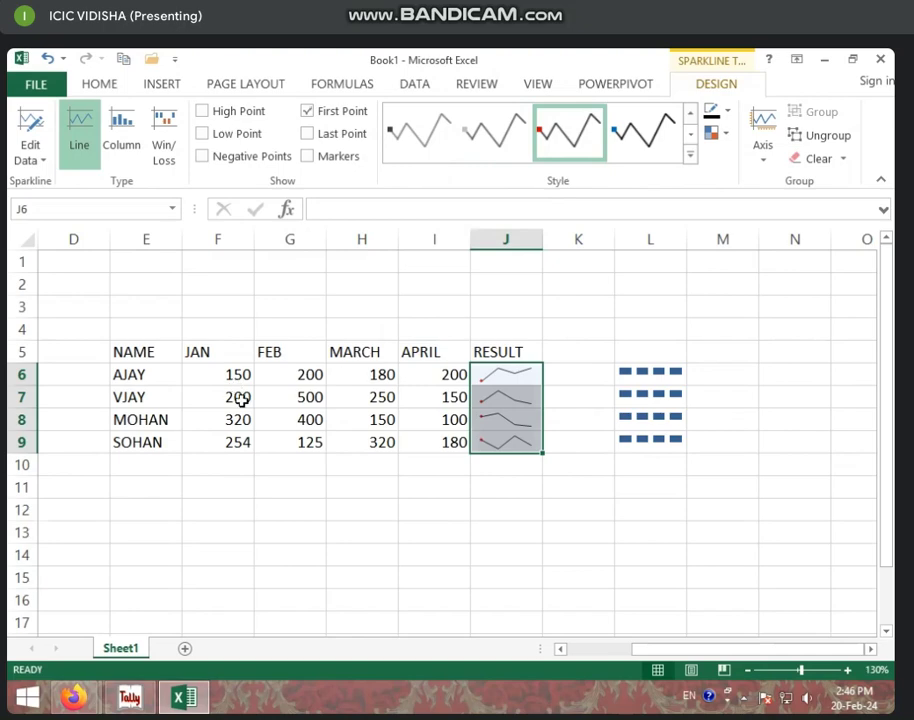
{"action": "left_click", "coordinate": [337, 113]}
{"action": "left_click", "coordinate": [338, 136]}
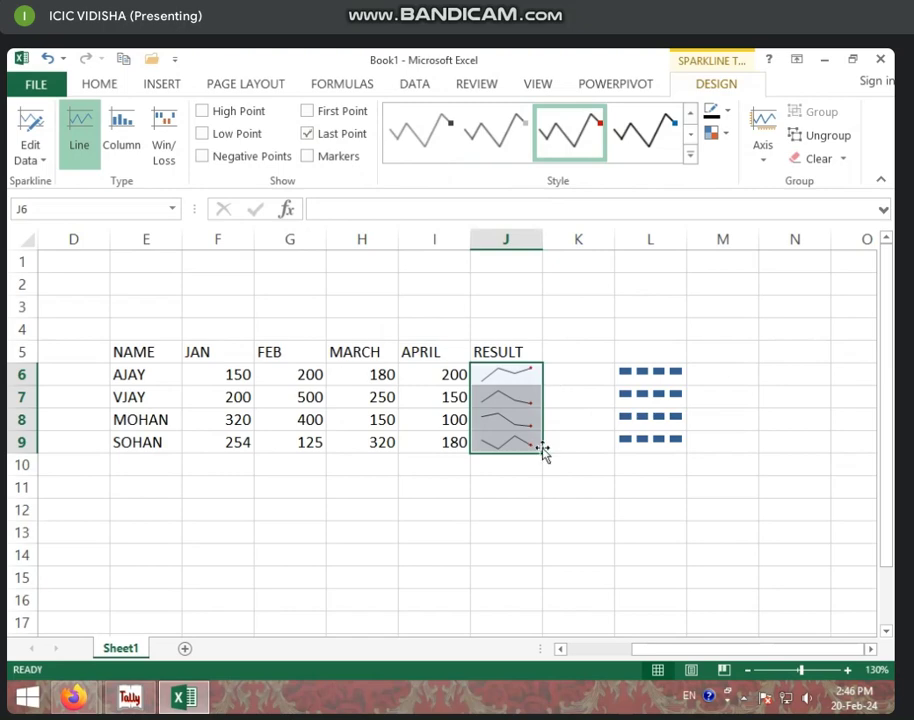
{"action": "left_click", "coordinate": [328, 138]}
{"action": "left_click", "coordinate": [342, 160]}
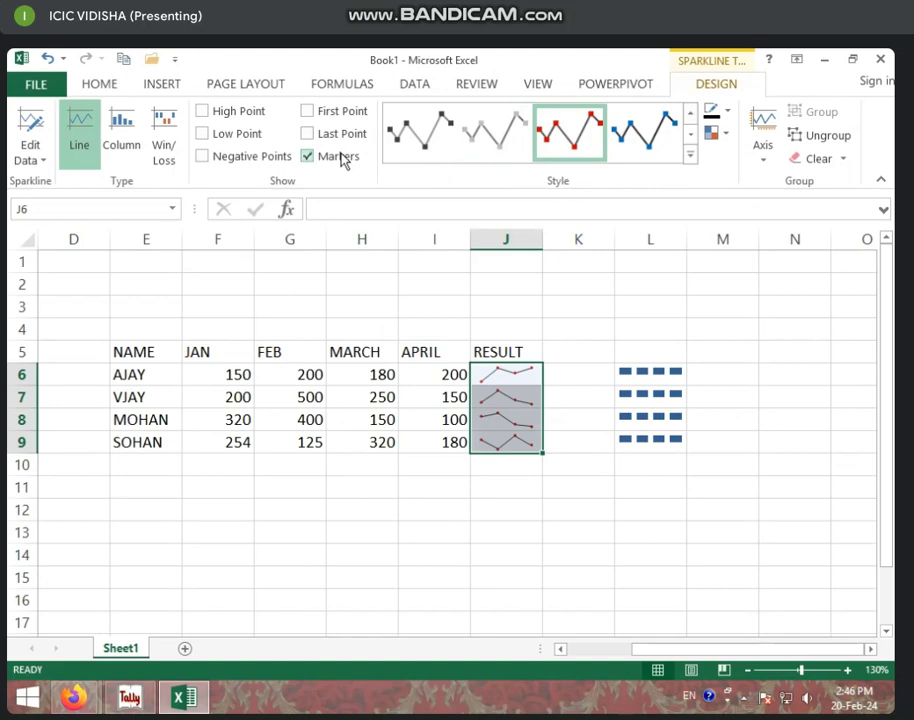
{"action": "left_click", "coordinate": [340, 157]}
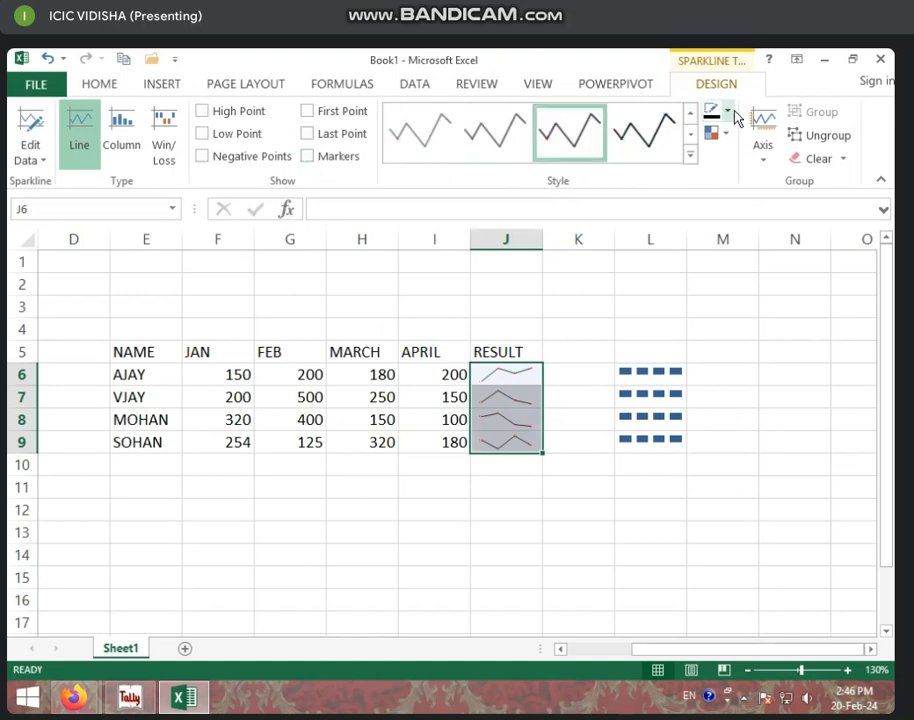
Apply a blue sparkline style and set the sparkline colour to dark blue.
{"action": "left_click", "coordinate": [690, 156]}
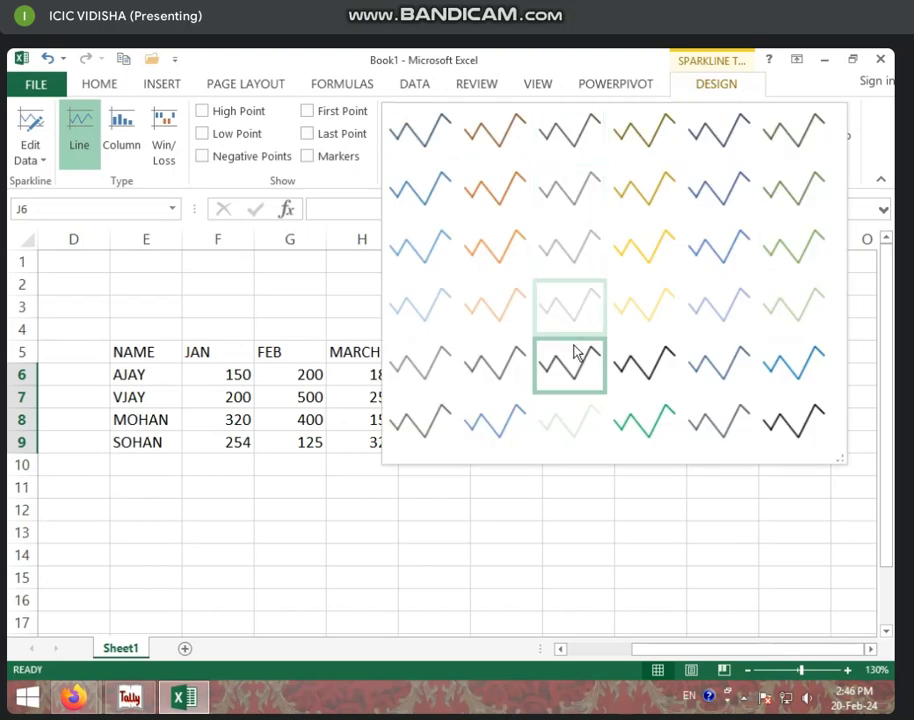
{"action": "left_click", "coordinate": [805, 383]}
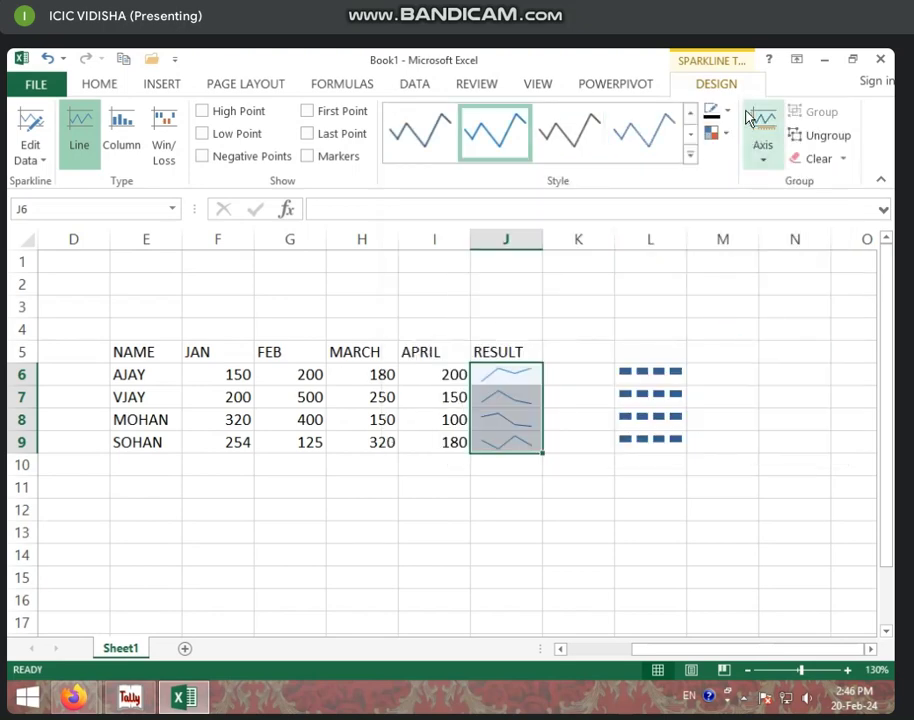
{"action": "left_click", "coordinate": [716, 111]}
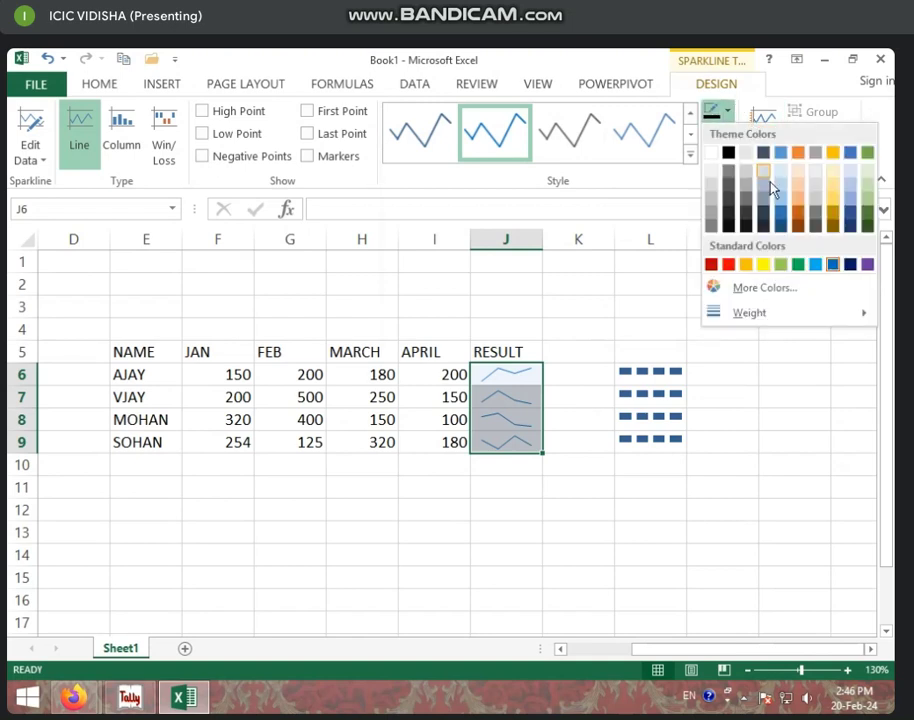
{"action": "left_click", "coordinate": [752, 266]}
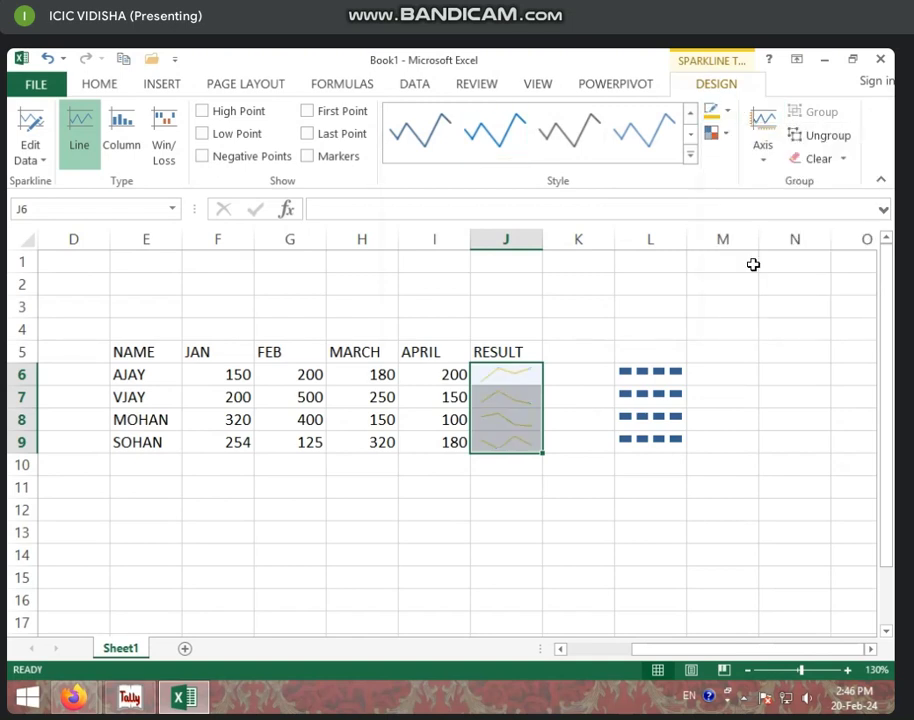
{"action": "left_click", "coordinate": [736, 114]}
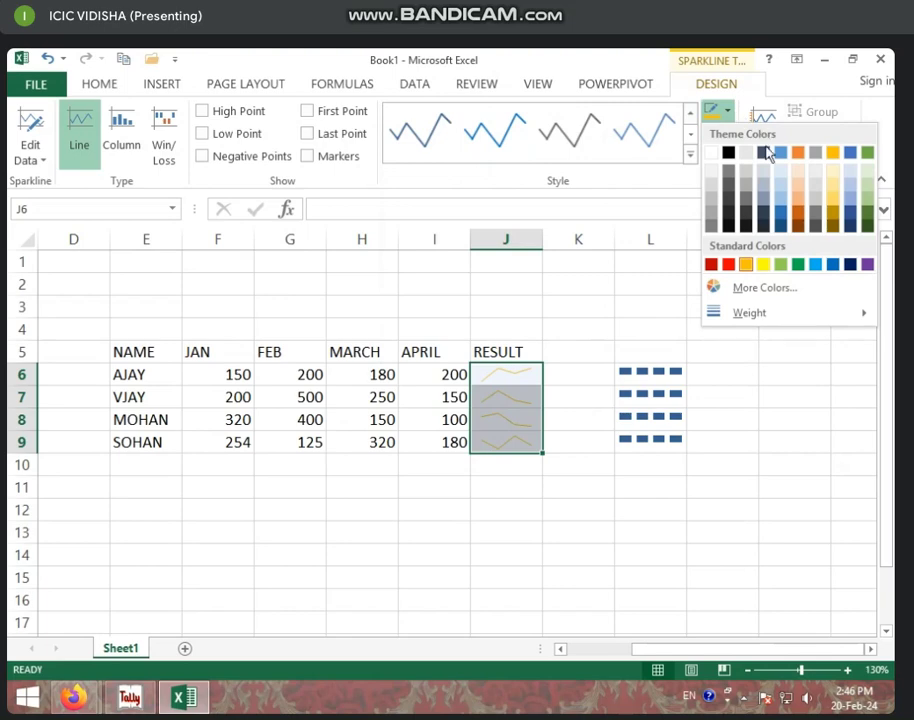
{"action": "left_click", "coordinate": [852, 264]}
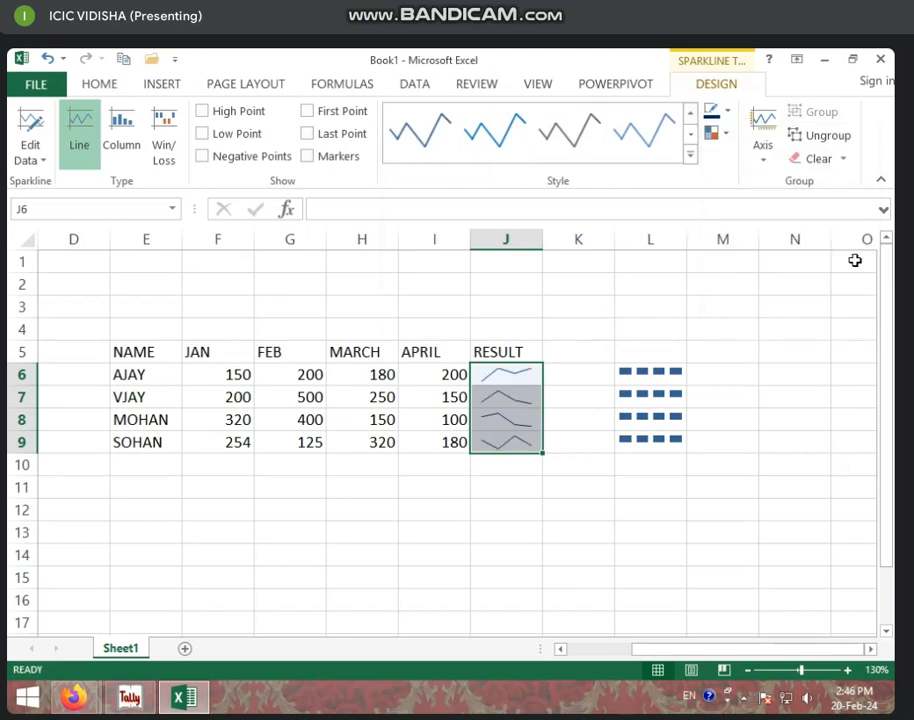
Set the sparkline line weight to 3 pt after trying 1 pt.
{"action": "left_click", "coordinate": [728, 112]}
{"action": "left_click", "coordinate": [728, 112]}
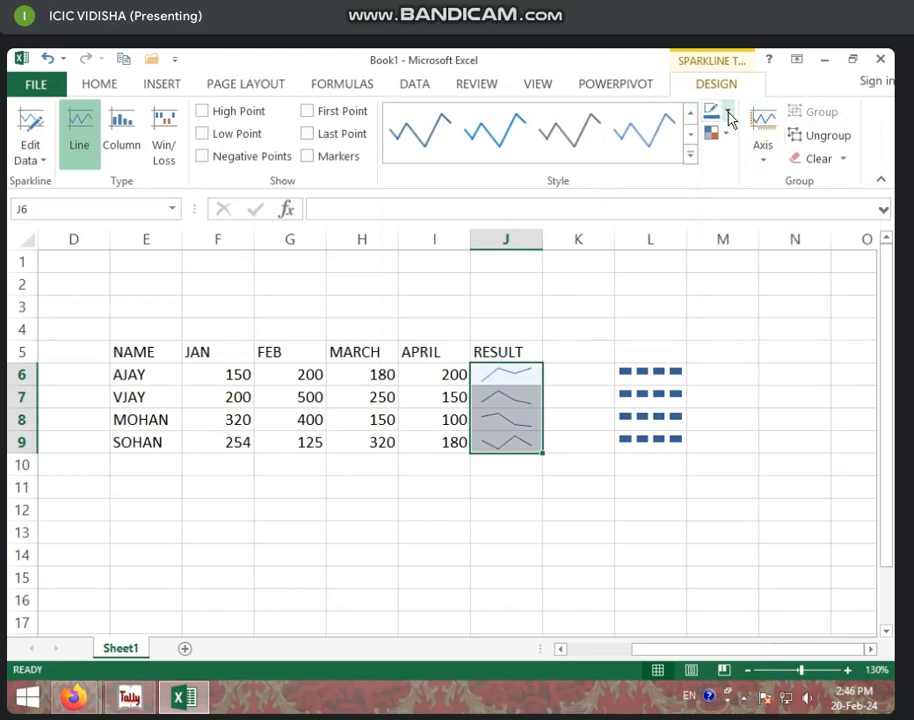
{"action": "left_click", "coordinate": [728, 114]}
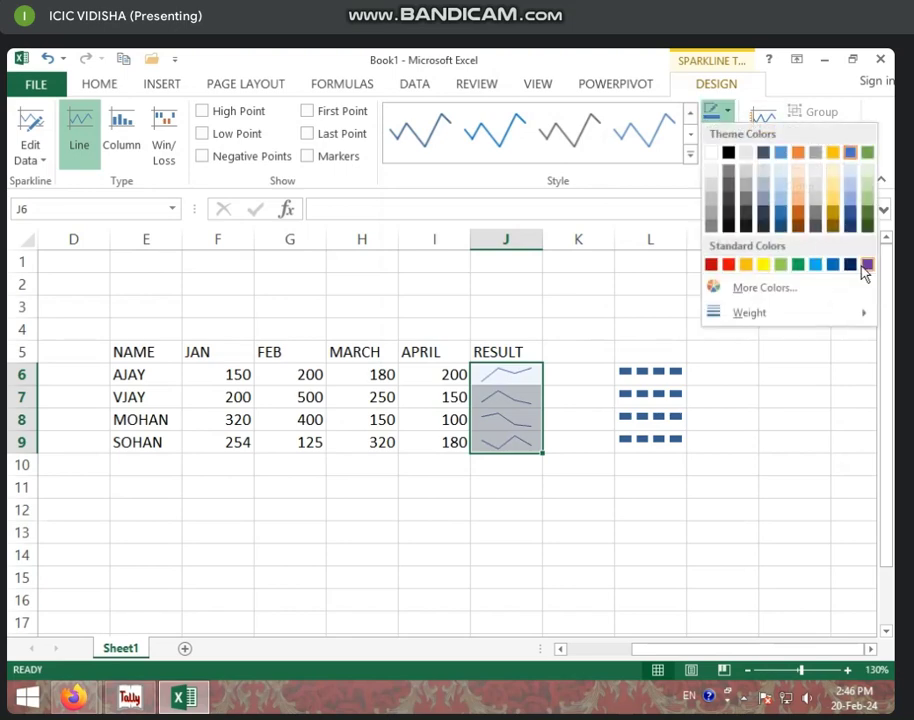
{"action": "mouse_move", "coordinate": [820, 319]}
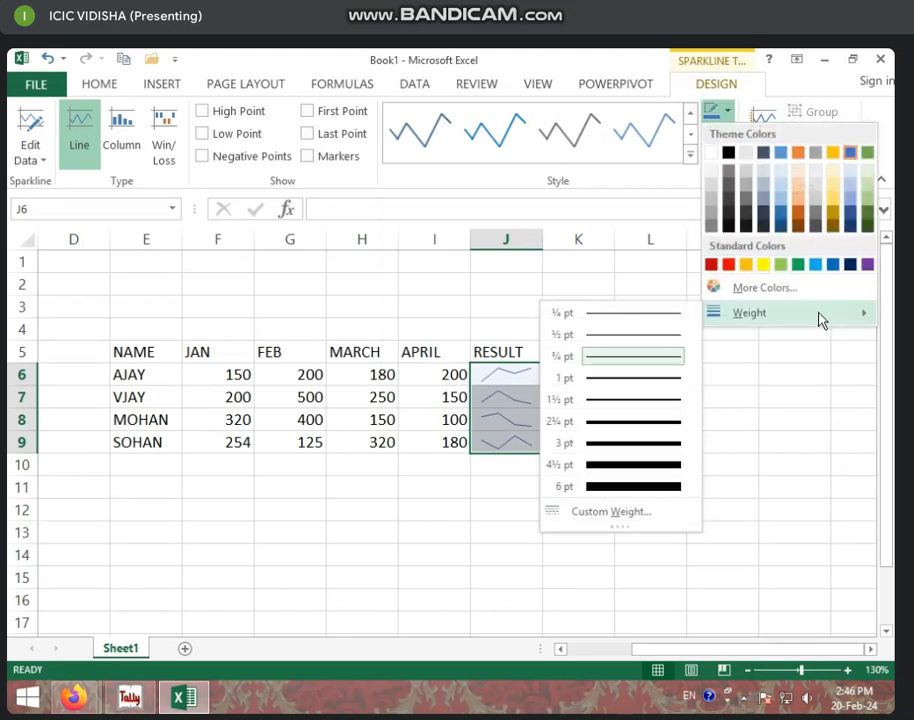
{"action": "left_click", "coordinate": [645, 389]}
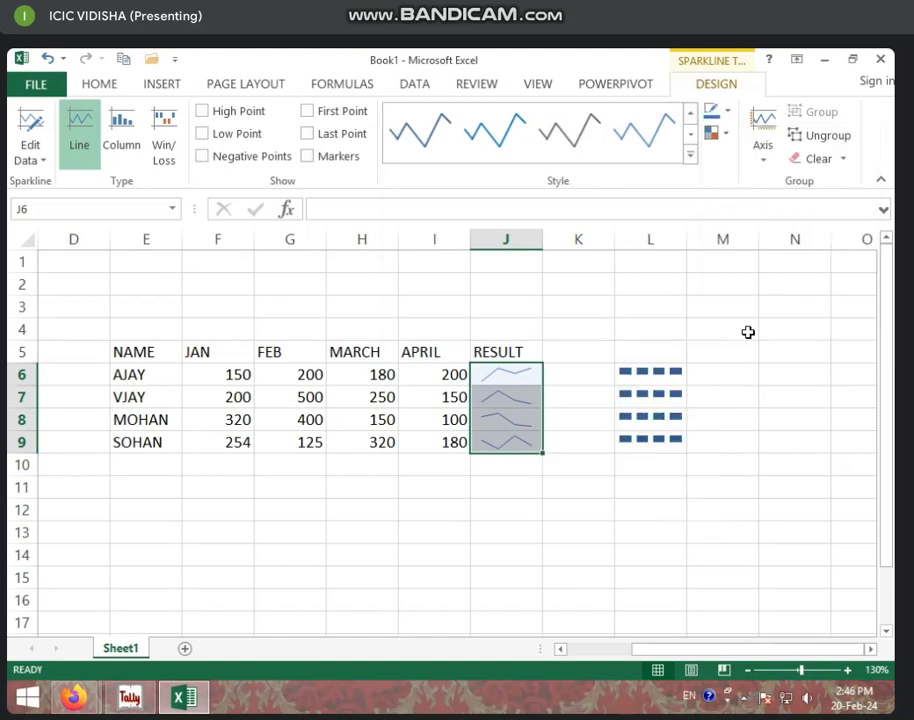
{"action": "left_click", "coordinate": [729, 114]}
{"action": "mouse_move", "coordinate": [781, 320]}
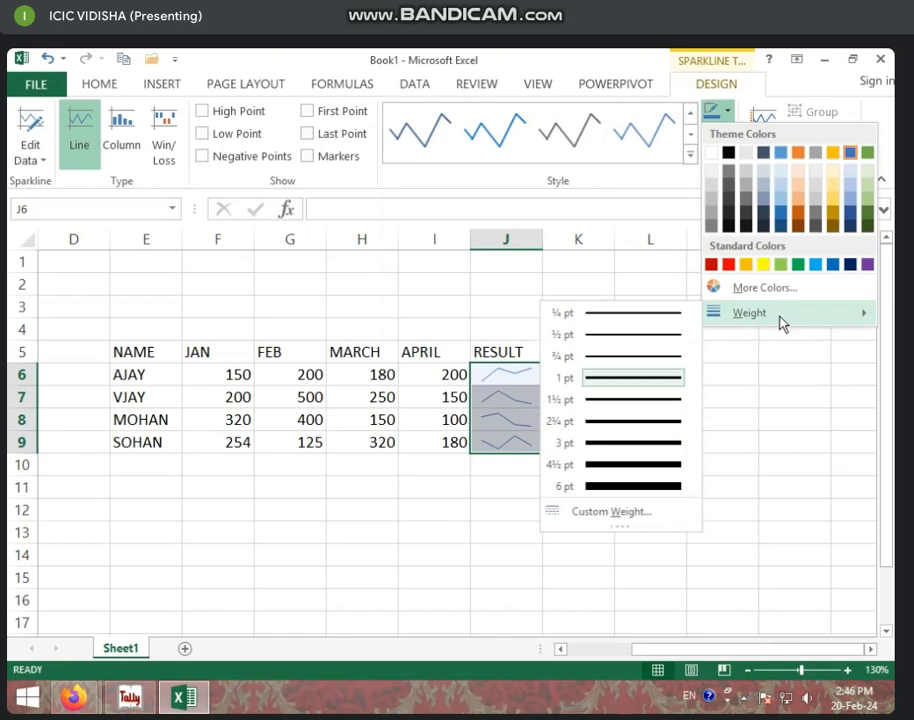
{"action": "left_click", "coordinate": [643, 443]}
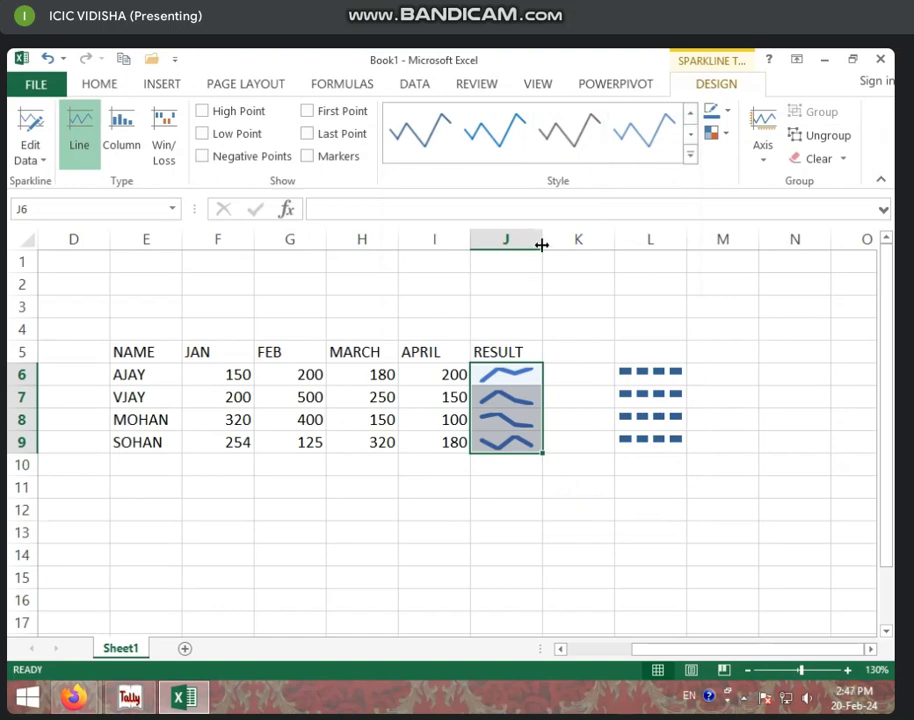
Widen the RESULT column J to about twice its width and colour the sparklines red.
{"action": "left_click_drag", "start_coordinate": [543, 239], "coordinate": [639, 250]}
{"action": "left_click_drag", "start_coordinate": [603, 382], "coordinate": [589, 442]}
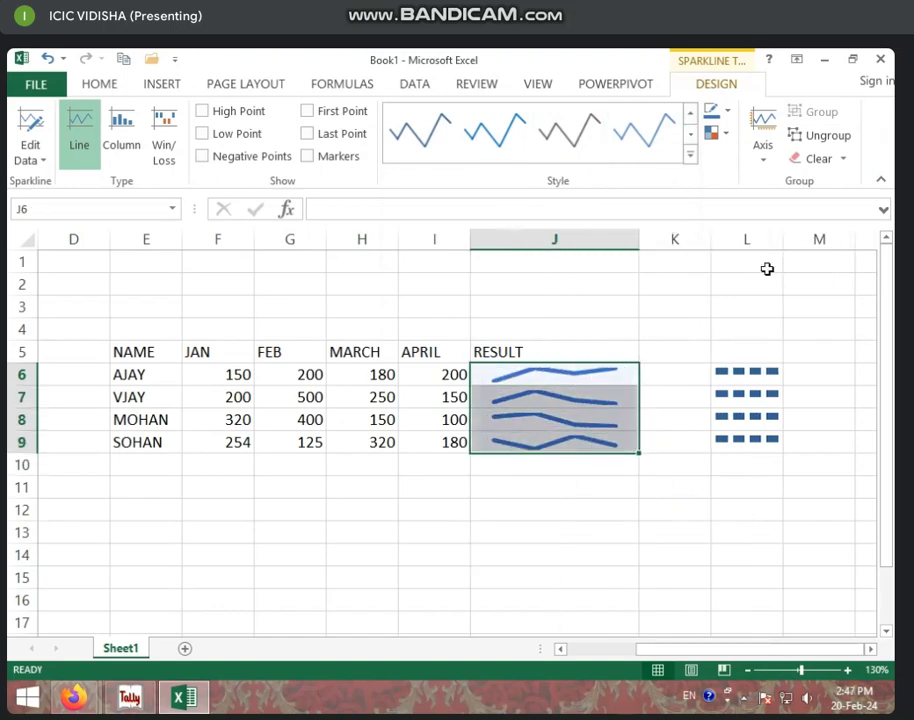
{"action": "left_click", "coordinate": [725, 111]}
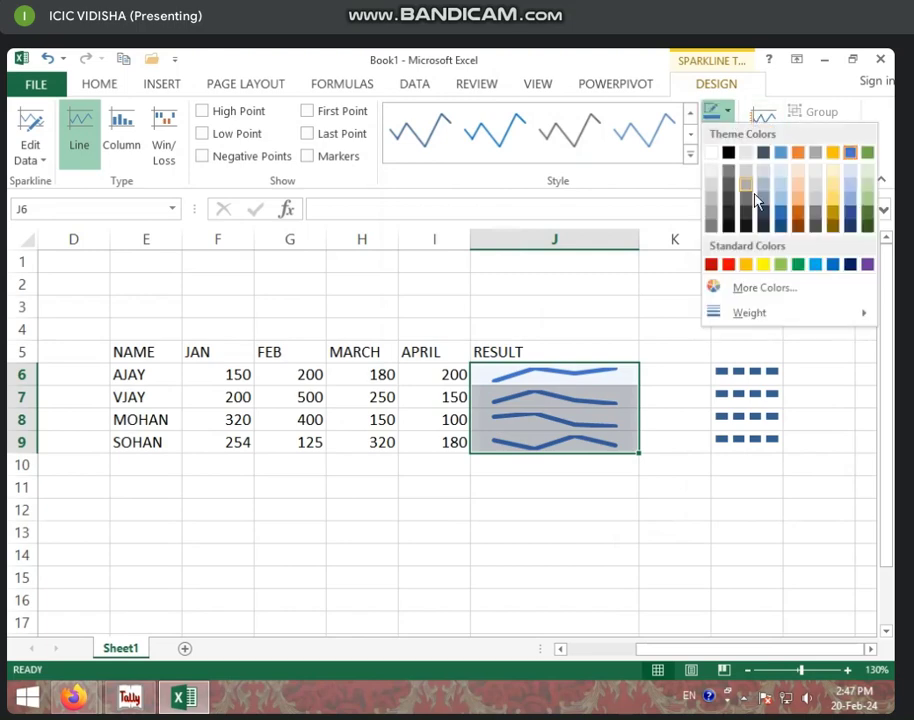
{"action": "left_click", "coordinate": [731, 265]}
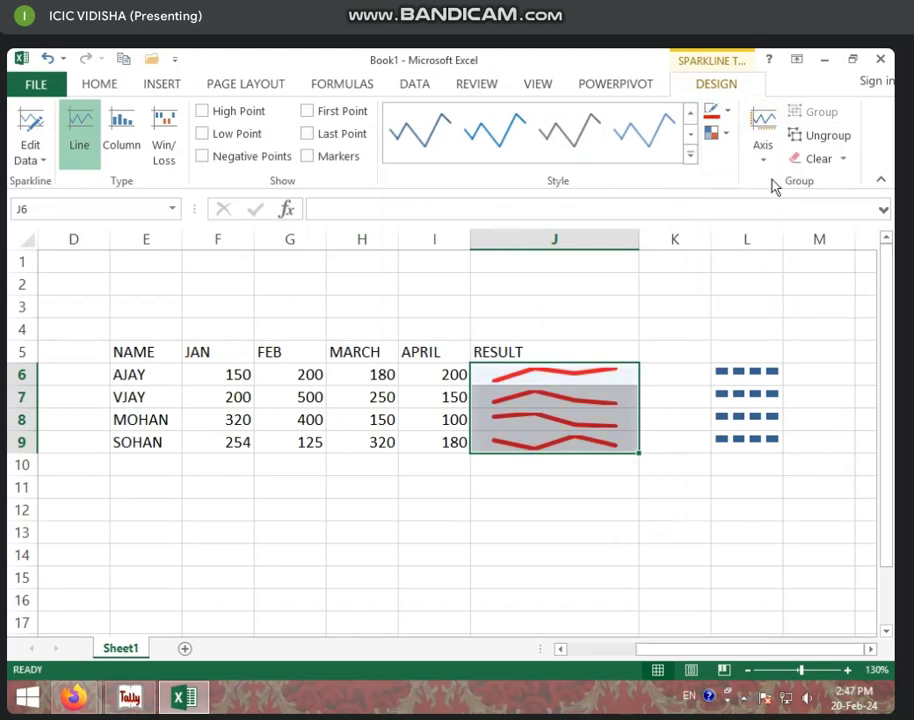
Give the sparklines a custom line weight of 3.25 pt.
{"action": "left_click", "coordinate": [713, 112]}
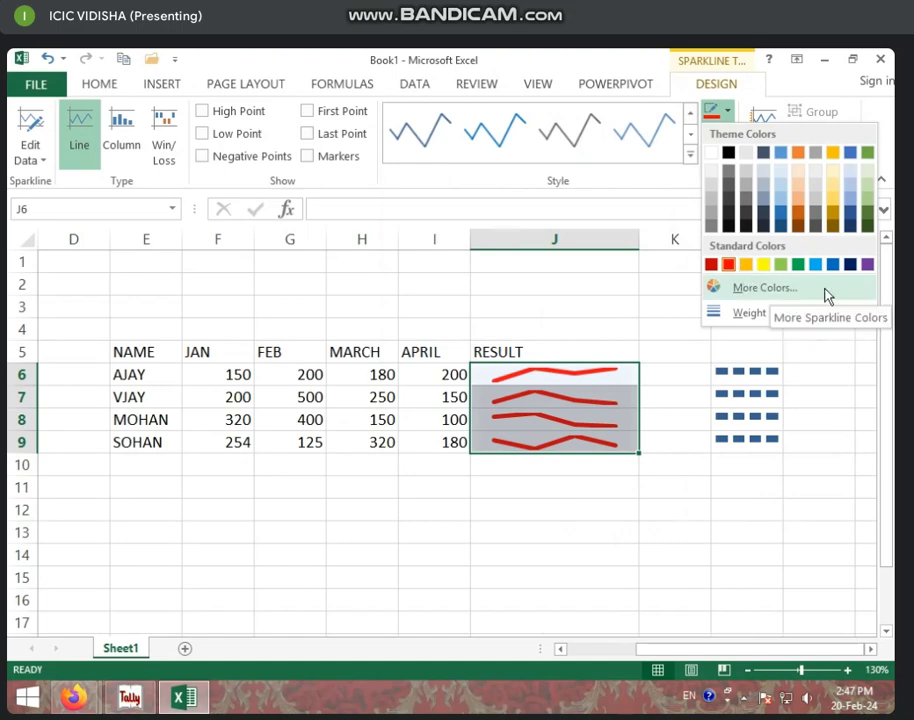
{"action": "mouse_move", "coordinate": [765, 314]}
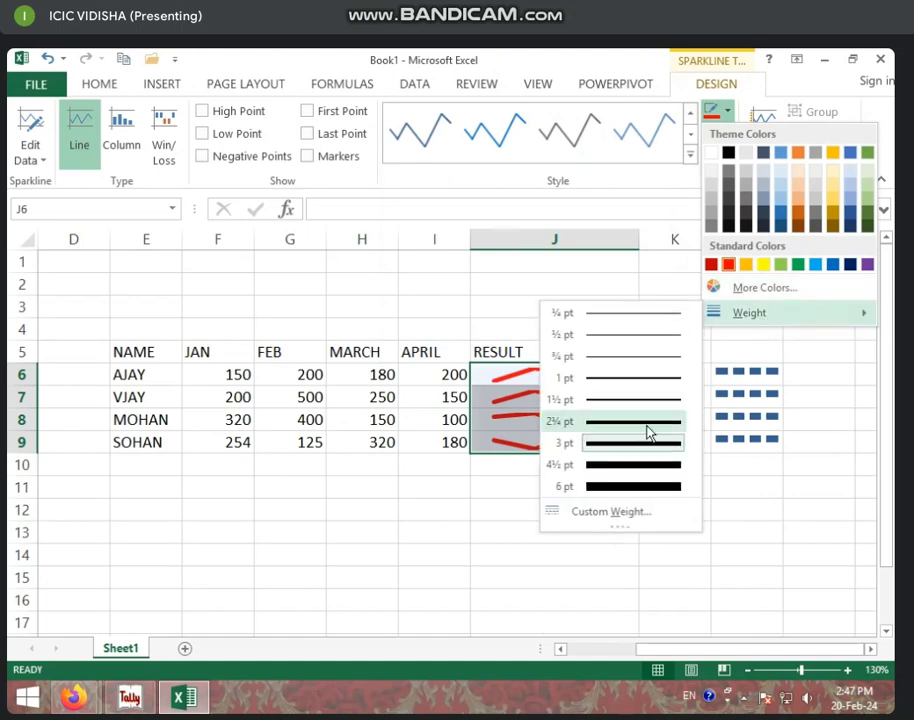
{"action": "left_click", "coordinate": [628, 512]}
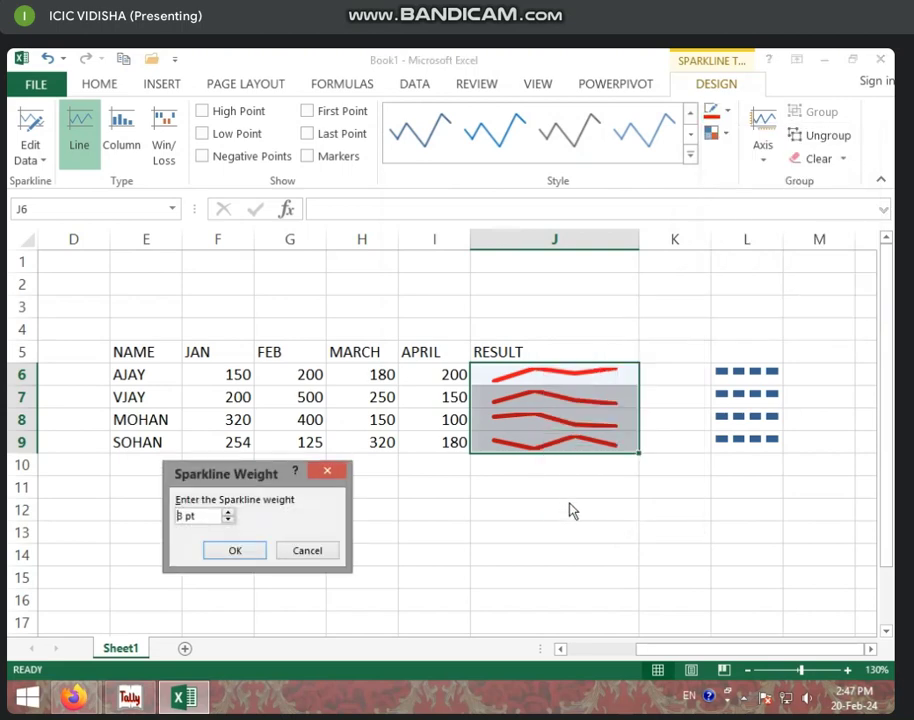
{"action": "left_click", "coordinate": [229, 512]}
{"action": "left_click", "coordinate": [235, 552]}
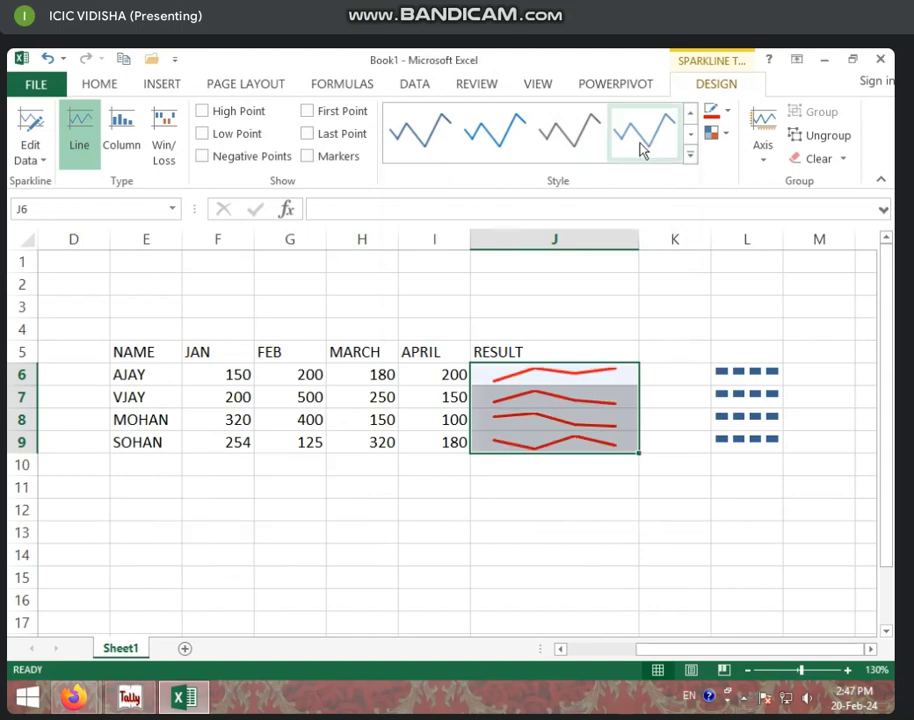
Show high-point markers on the sparklines and colour them yellow.
{"action": "left_click", "coordinate": [714, 133]}
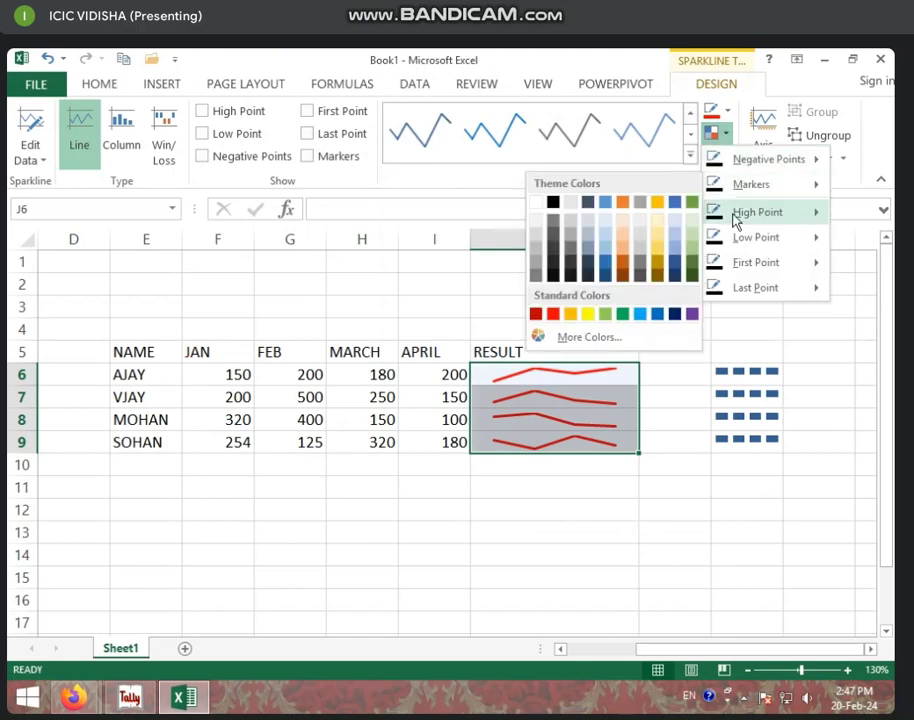
{"action": "mouse_move", "coordinate": [761, 237]}
{"action": "mouse_move", "coordinate": [752, 289]}
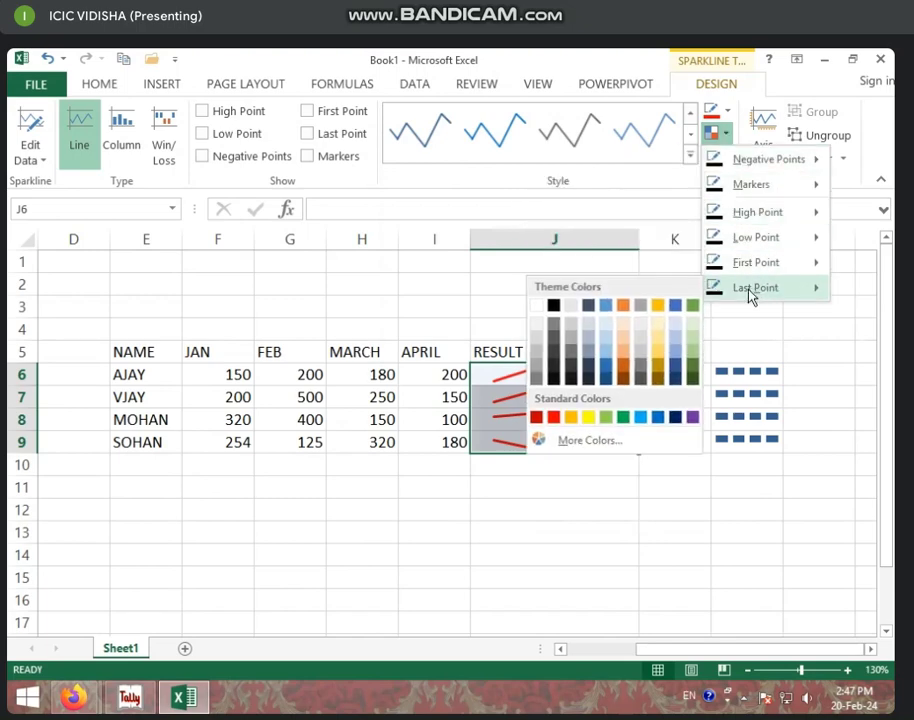
{"action": "left_click", "coordinate": [203, 111]}
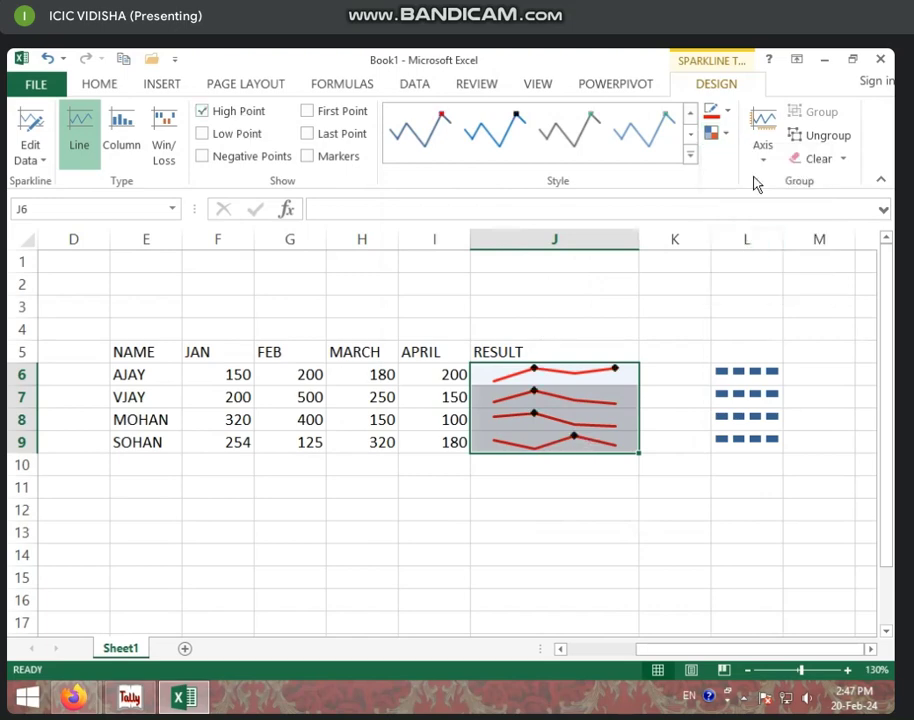
{"action": "left_click", "coordinate": [729, 134]}
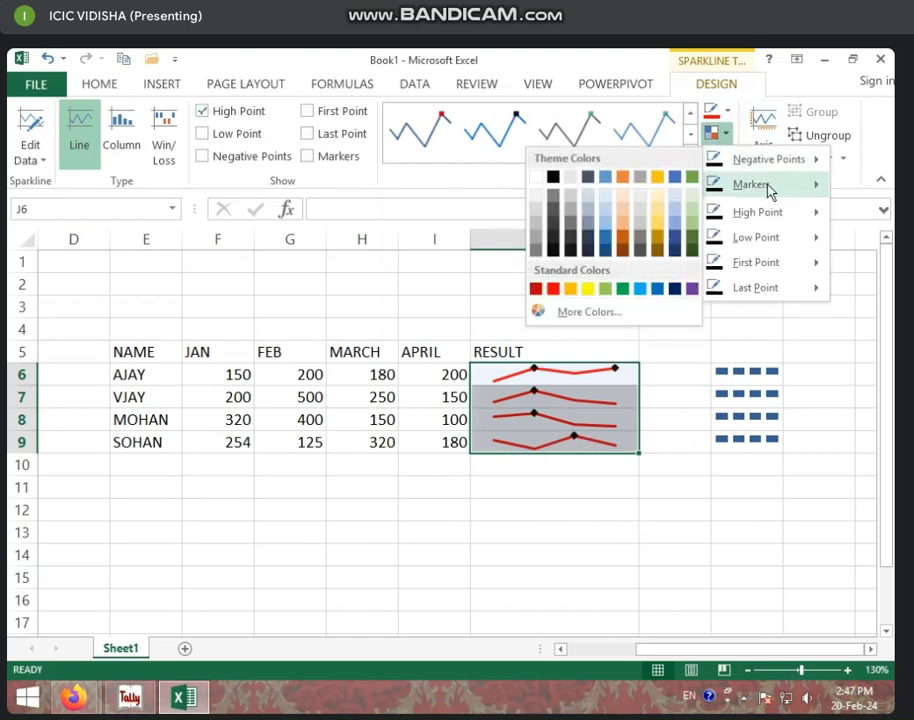
{"action": "mouse_move", "coordinate": [780, 211]}
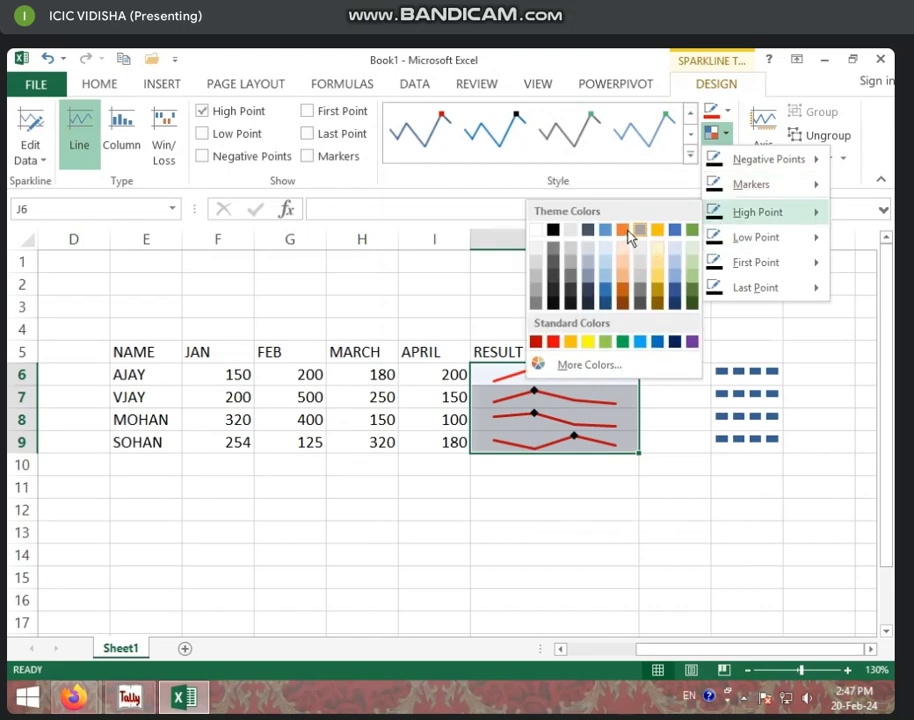
{"action": "left_click", "coordinate": [589, 342]}
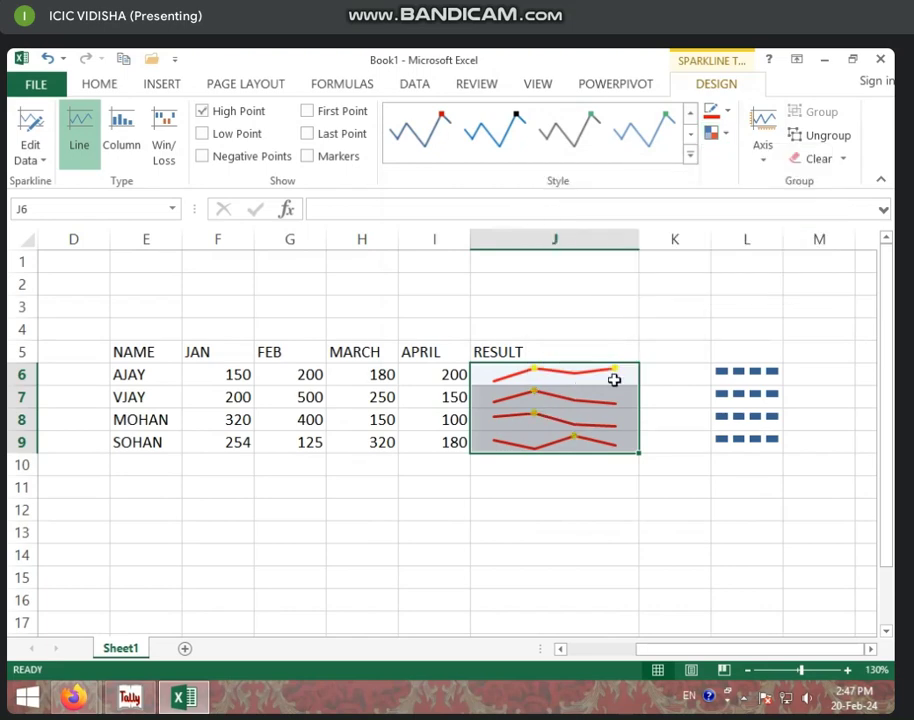
Add red markers at each sparkline's low point.
{"action": "left_click", "coordinate": [724, 134]}
{"action": "mouse_move", "coordinate": [762, 237]}
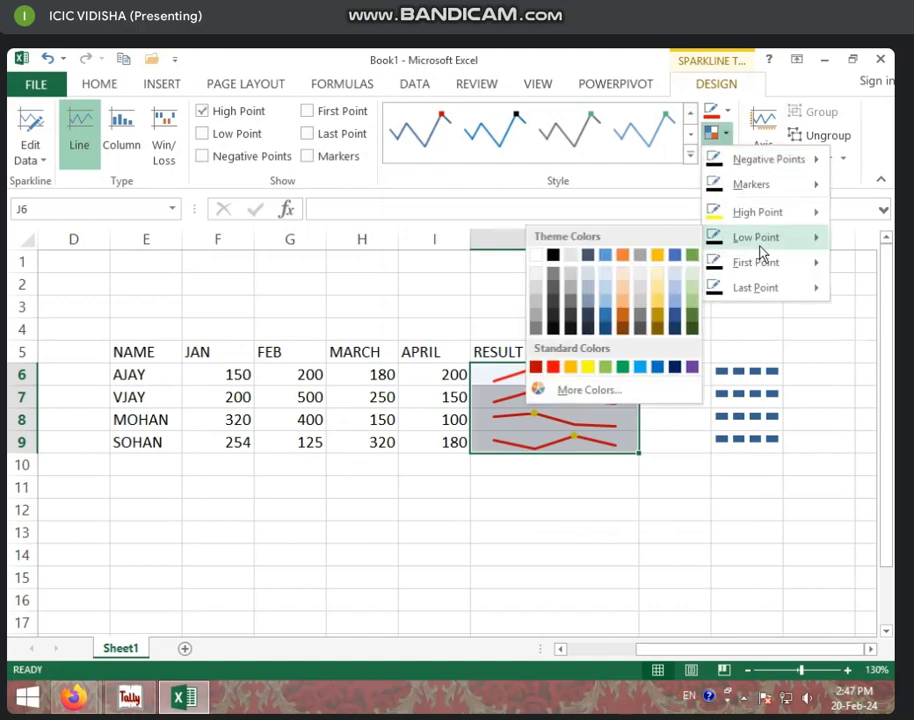
{"action": "left_click", "coordinate": [537, 366]}
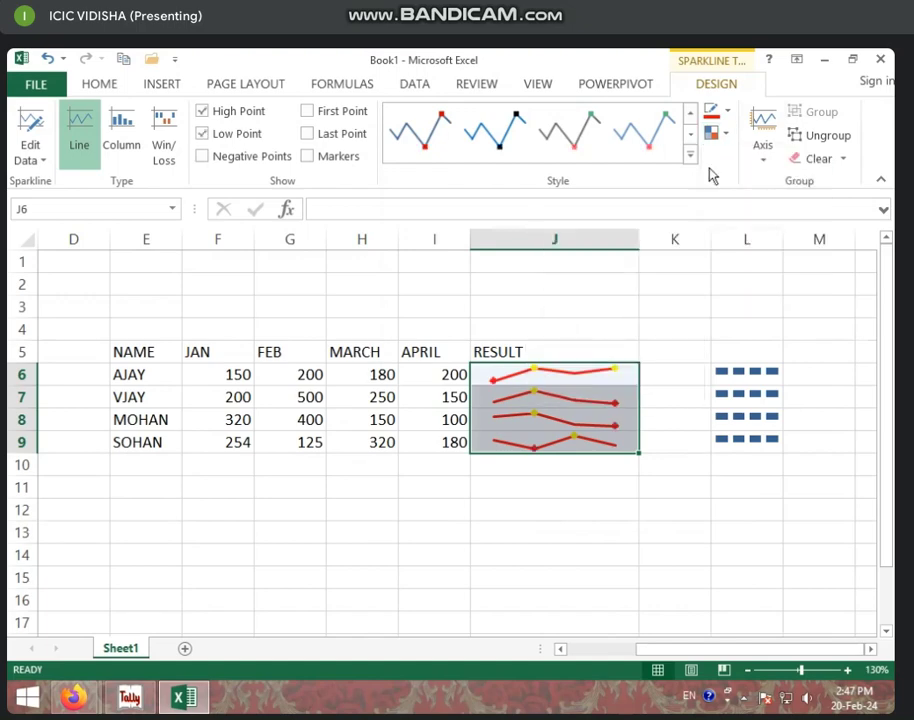
{"action": "left_click", "coordinate": [720, 134]}
{"action": "mouse_move", "coordinate": [775, 264]}
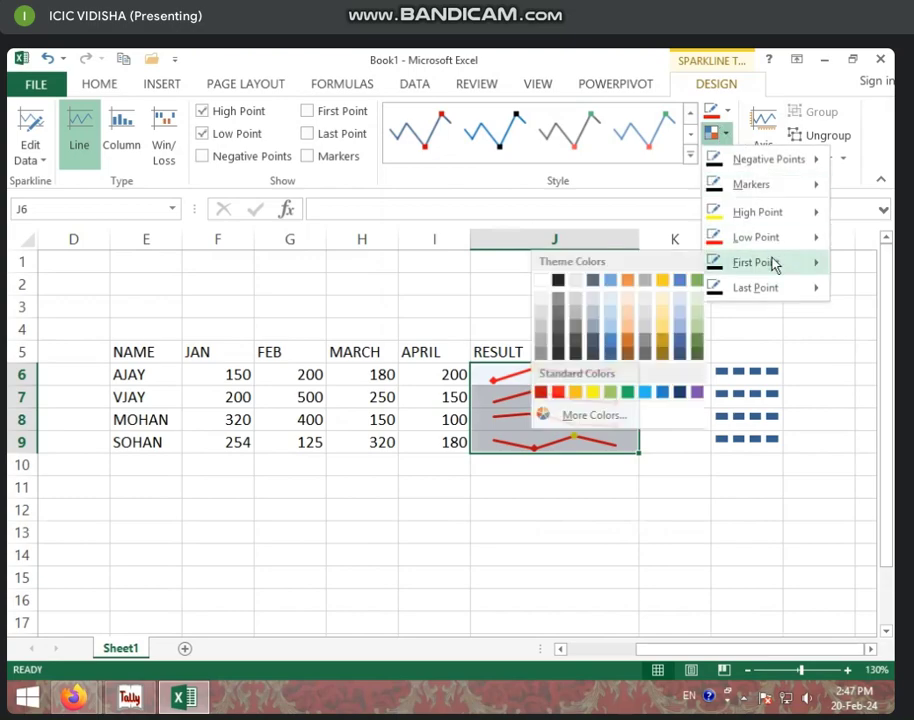